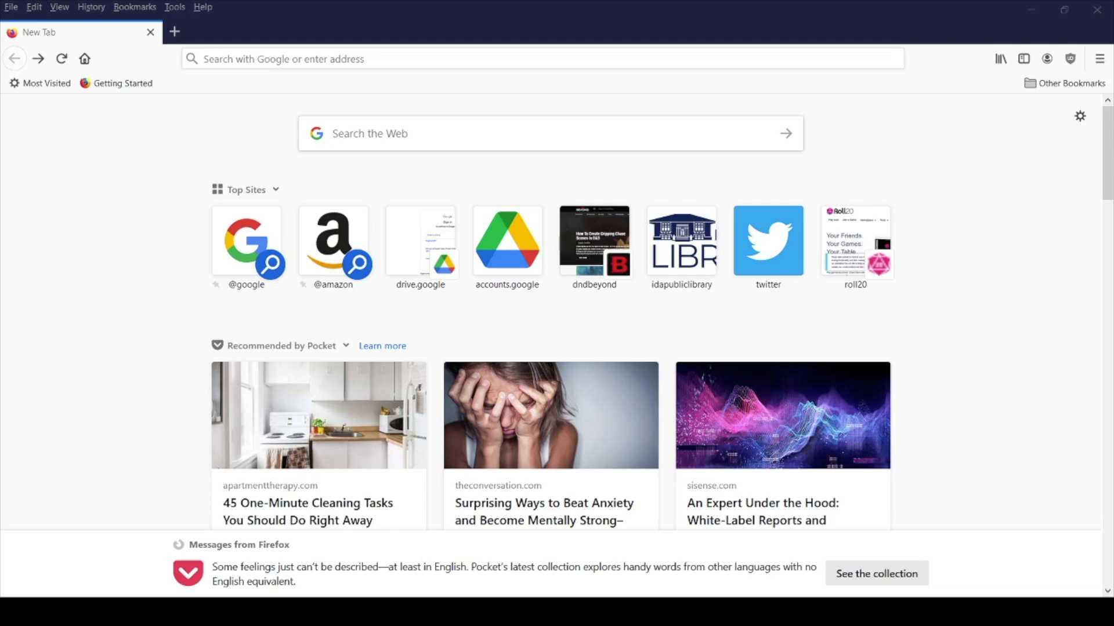
Open the website dndbeyond.com
left_click(231, 58)
type("dndbyo")
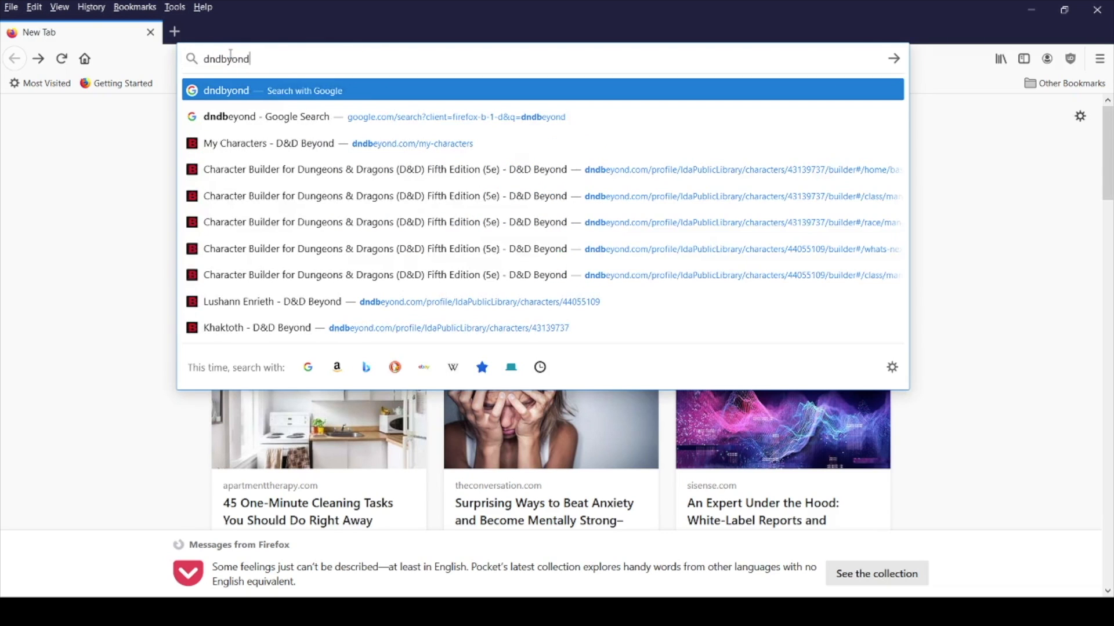
key("BackSpace")
type("eyond.com")
key("Return")
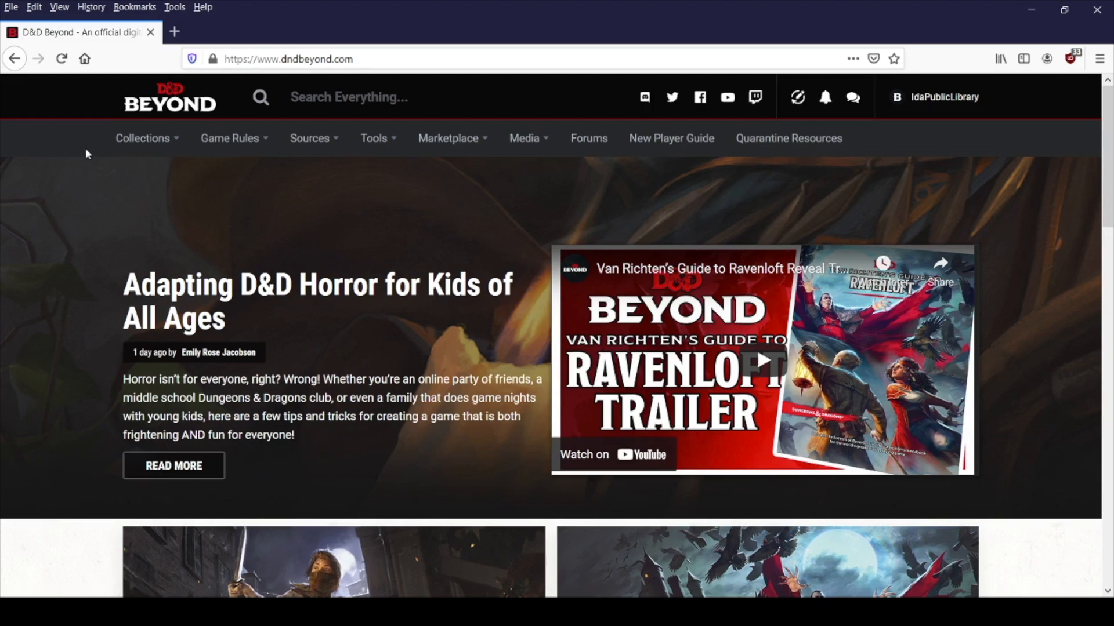
Start a new character from the My Characters page using the Standard step-by-step creation method
left_click(137, 148)
left_click(201, 273)
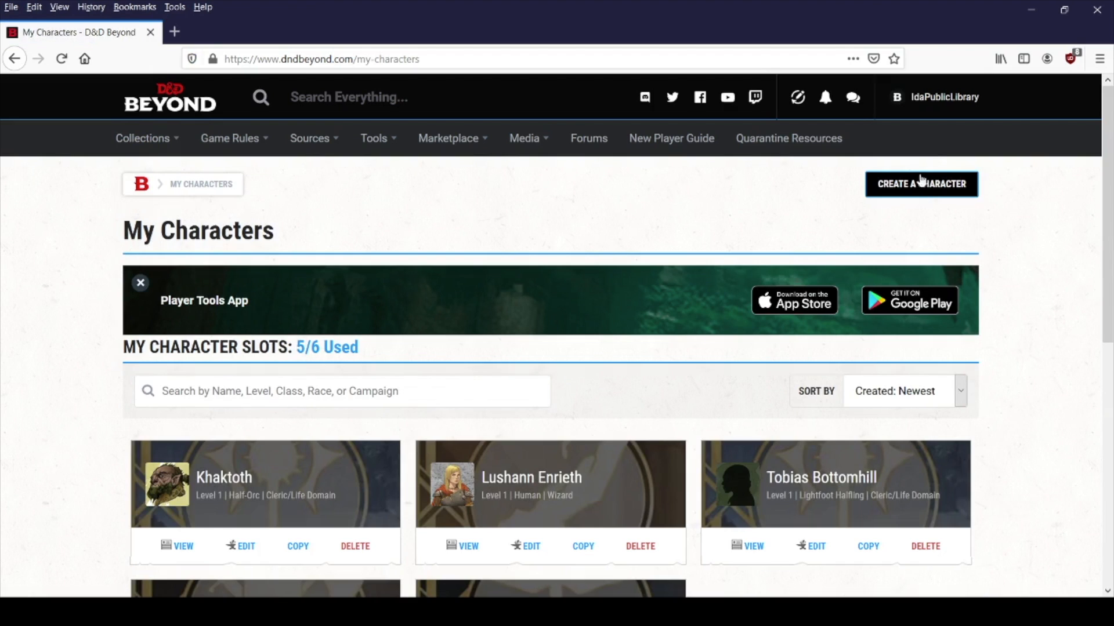
scroll(728, 272, "down", 3)
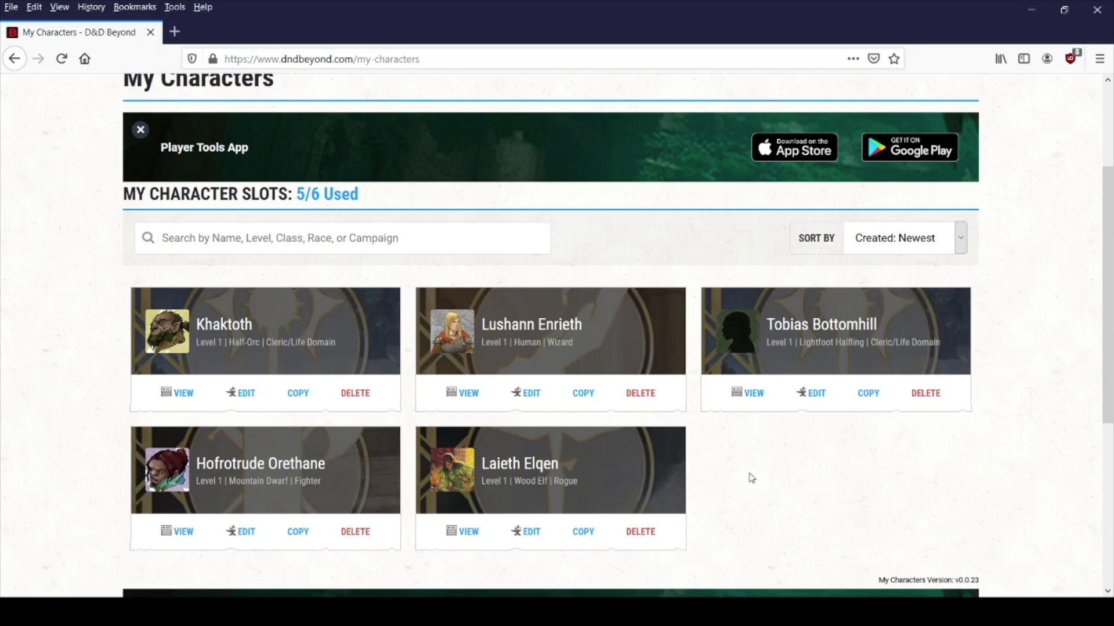
scroll(776, 504, "up", 3)
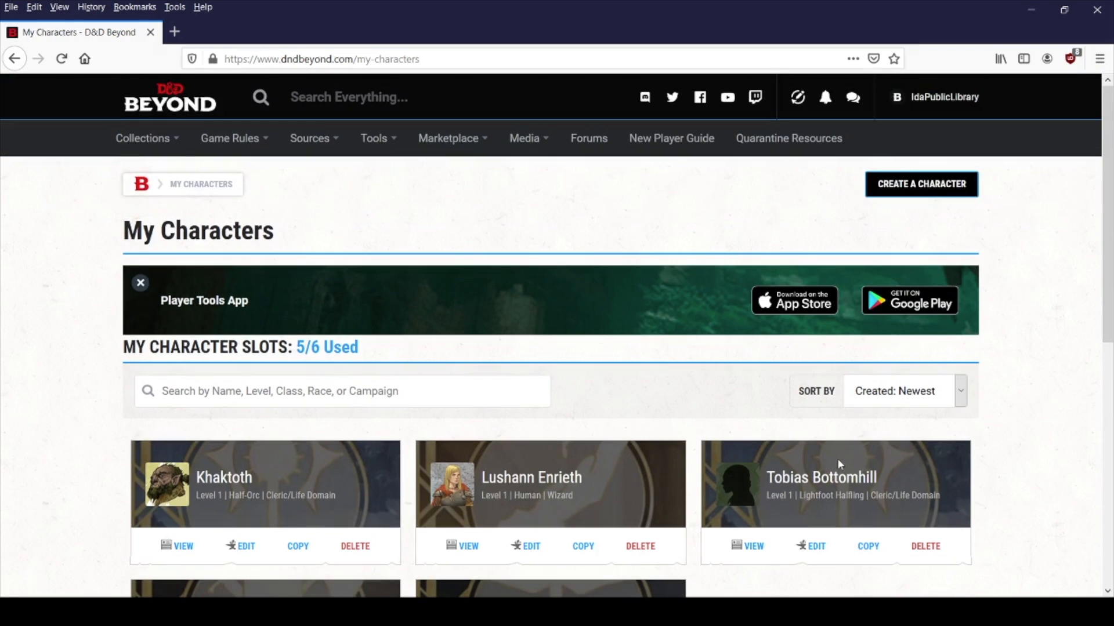
left_click(910, 182)
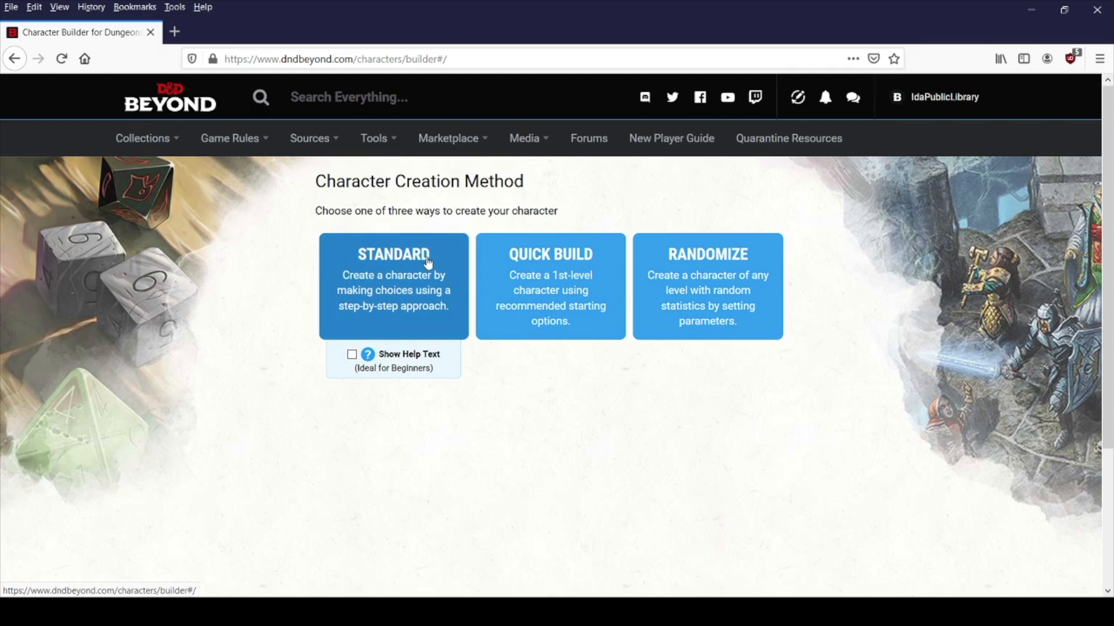
left_click(386, 292)
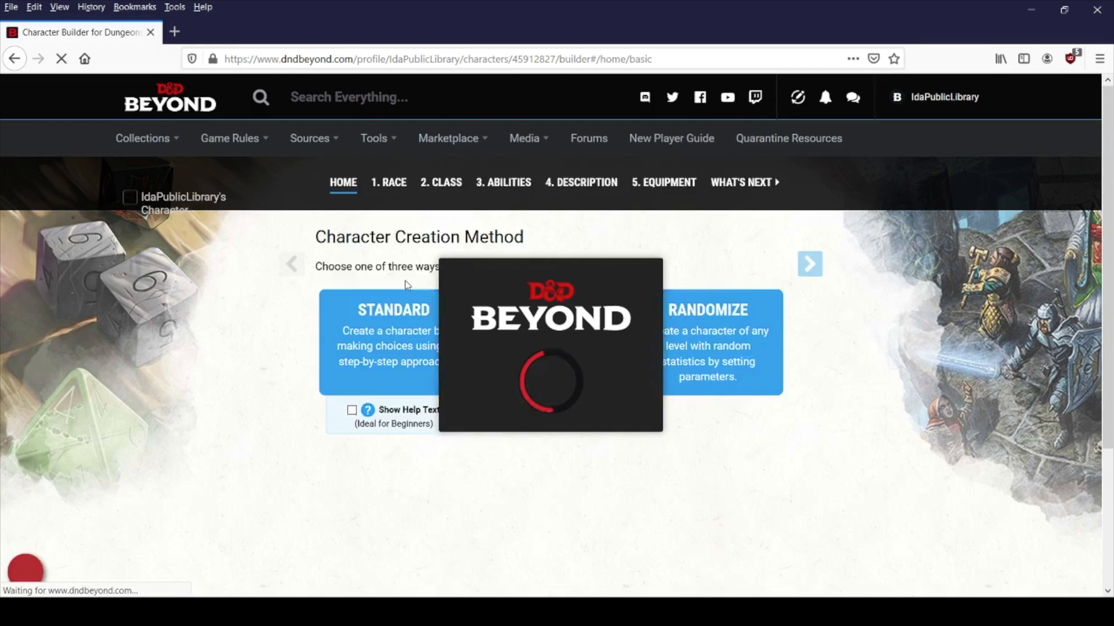
Review the new character's name field and preferences, from content sources and optional features to hit point type, encumbrance and privacy
scroll(525, 337, "down", 7)
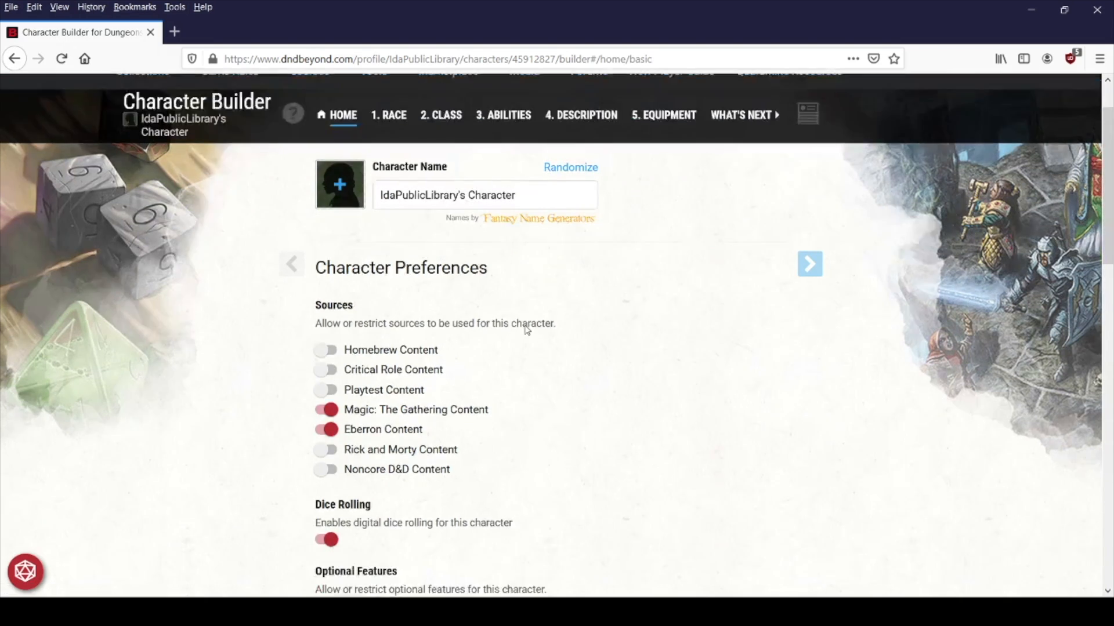
scroll(526, 329, "up", 7)
scroll(527, 330, "down", 3)
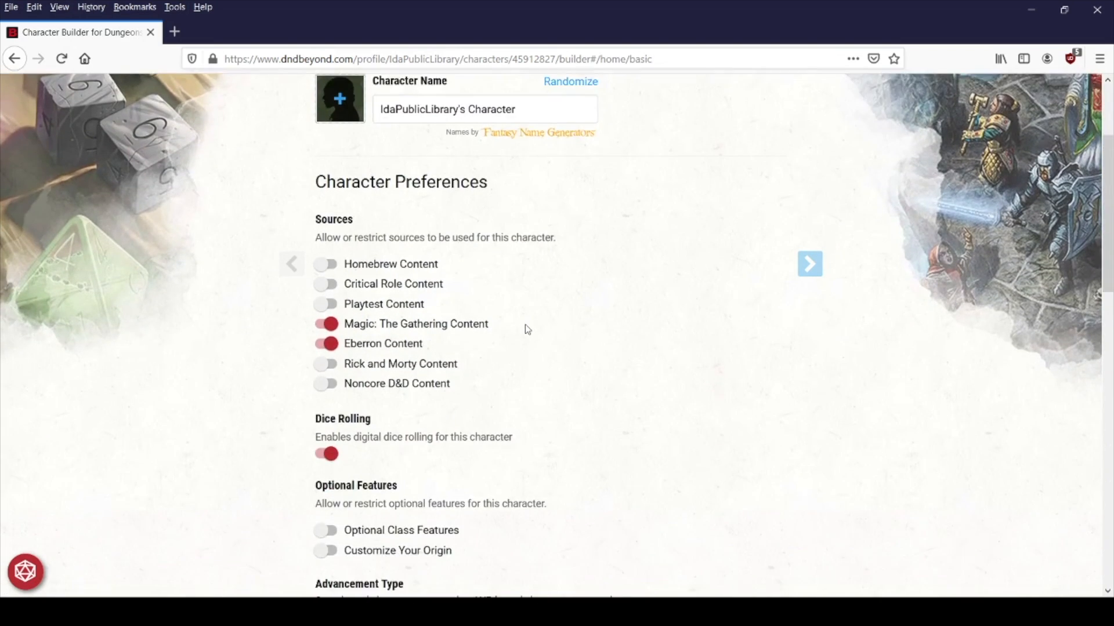
scroll(525, 326, "down", 3)
scroll(525, 326, "up", 6)
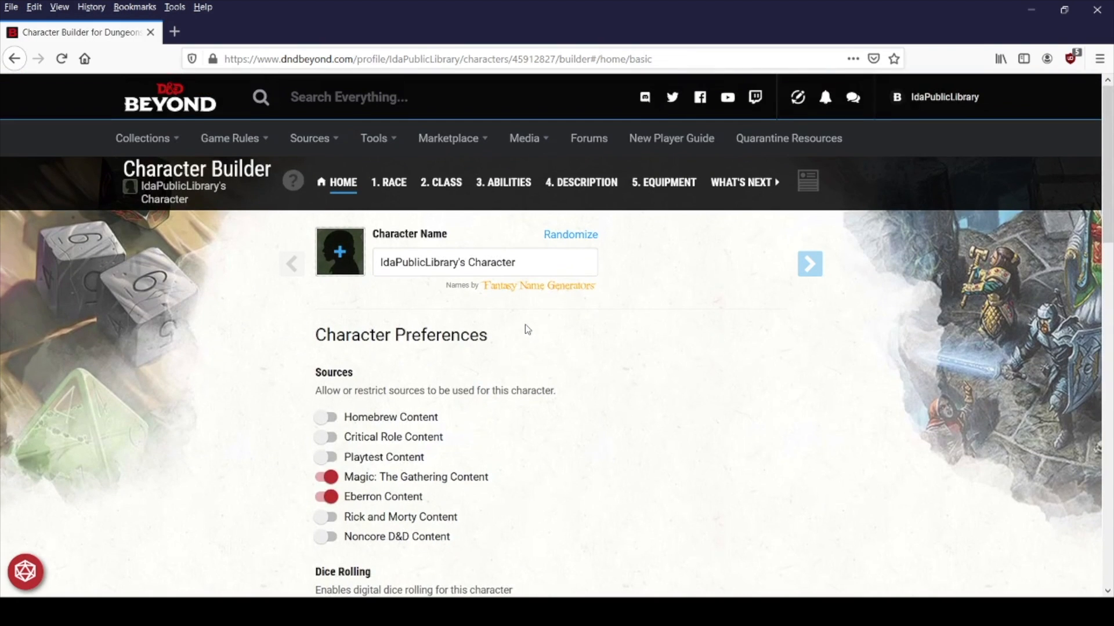
left_click(529, 261)
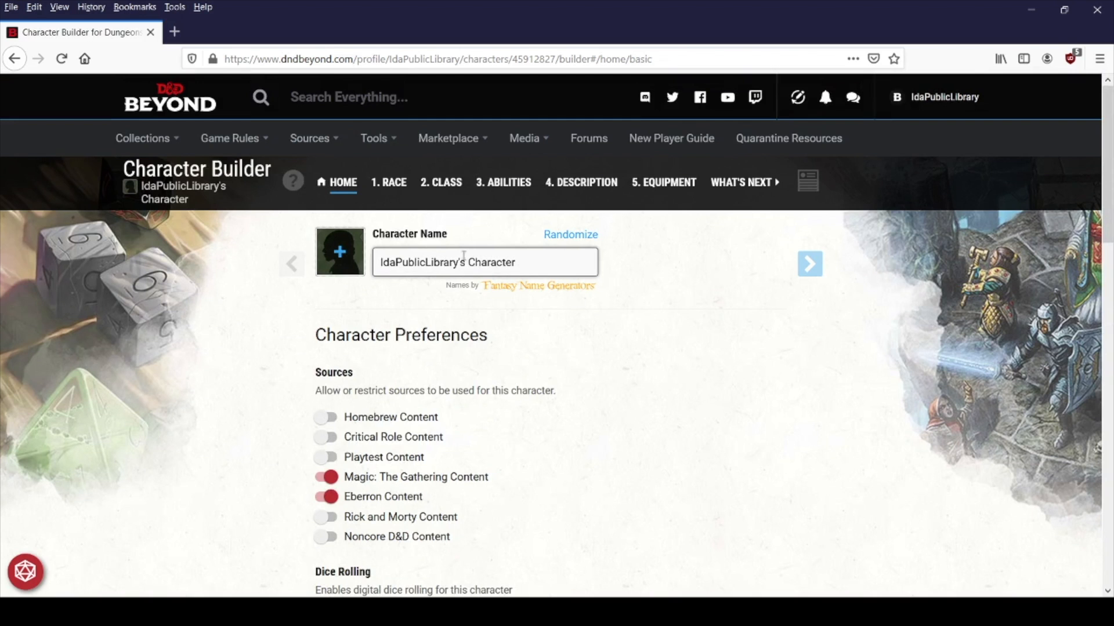
scroll(497, 368, "down", 3)
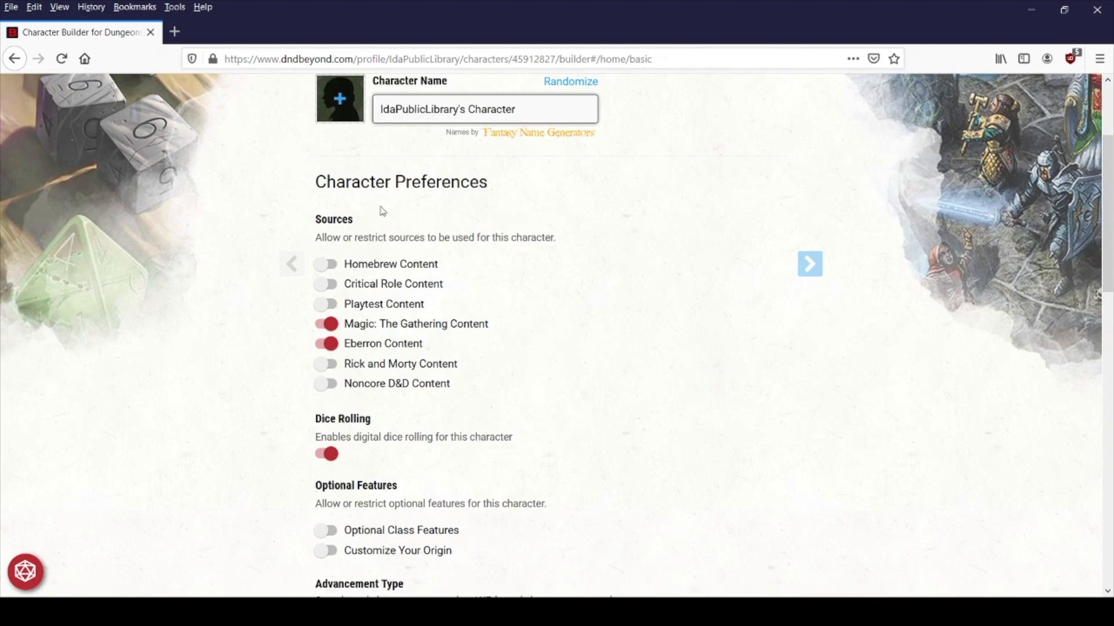
scroll(356, 276, "down", 9)
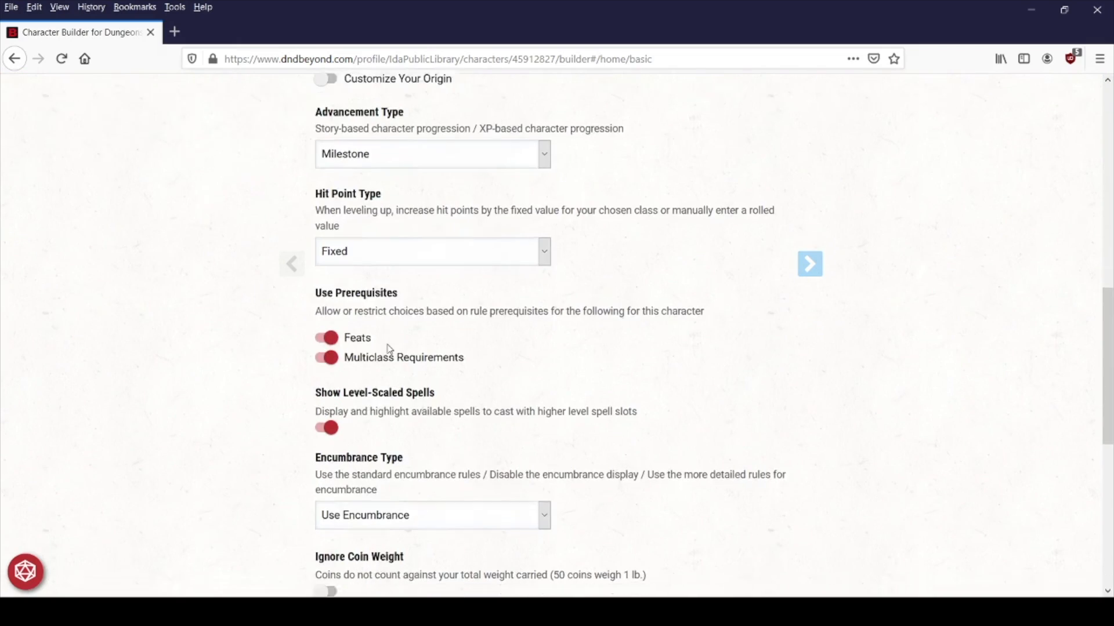
scroll(387, 347, "down", 4)
scroll(388, 344, "down", 4)
scroll(388, 348, "up", 10)
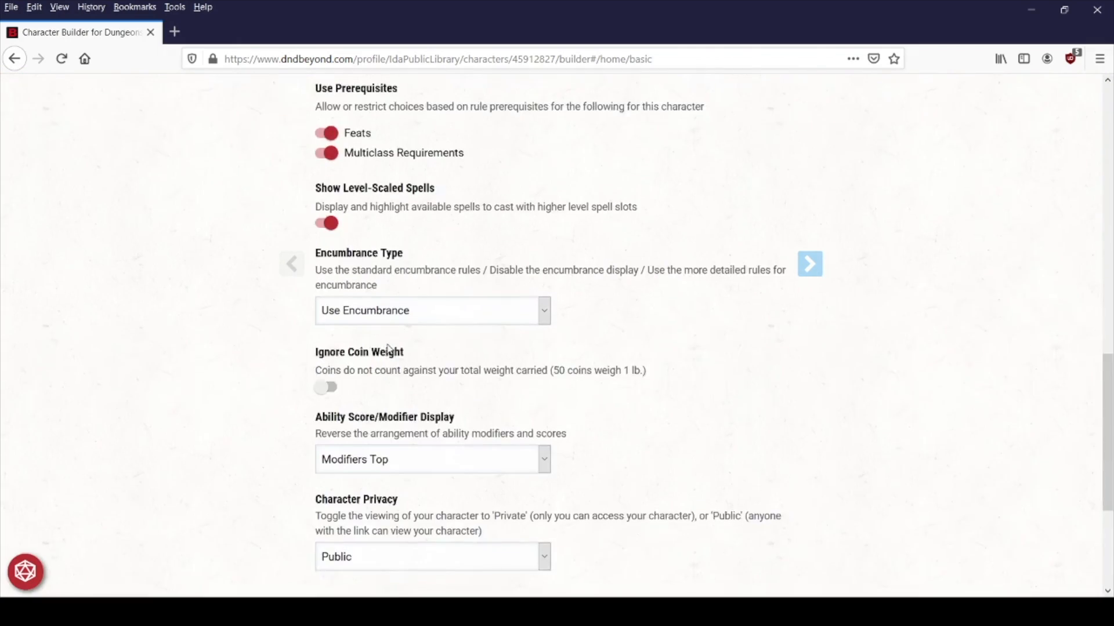
scroll(390, 350, "up", 8)
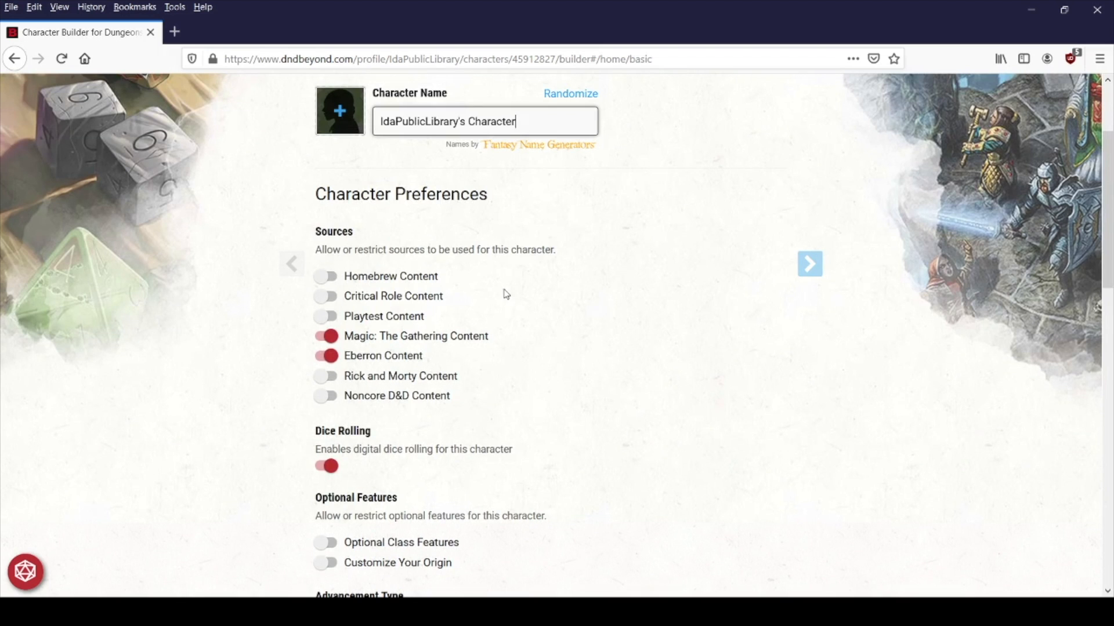
scroll(506, 296, "down", 2)
scroll(507, 296, "down", 3)
scroll(497, 294, "up", 8)
scroll(621, 304, "down", 1)
Proceed to the race selection and look through the full list of available races
left_click(810, 273)
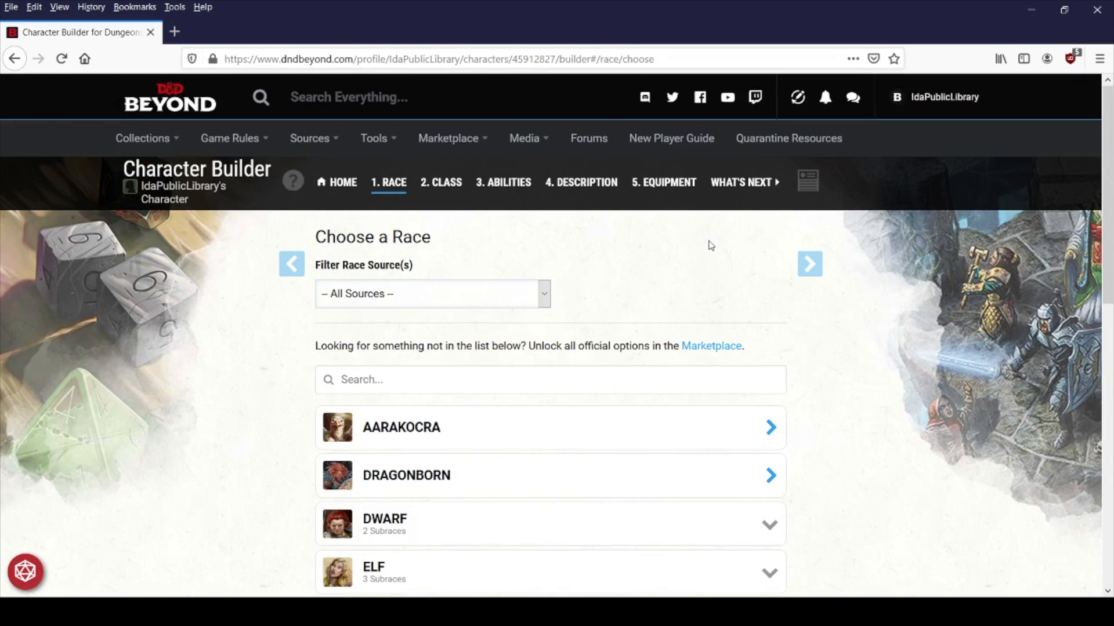
scroll(708, 243, "down", 2)
scroll(746, 232, "up", 2)
scroll(748, 238, "down", 5)
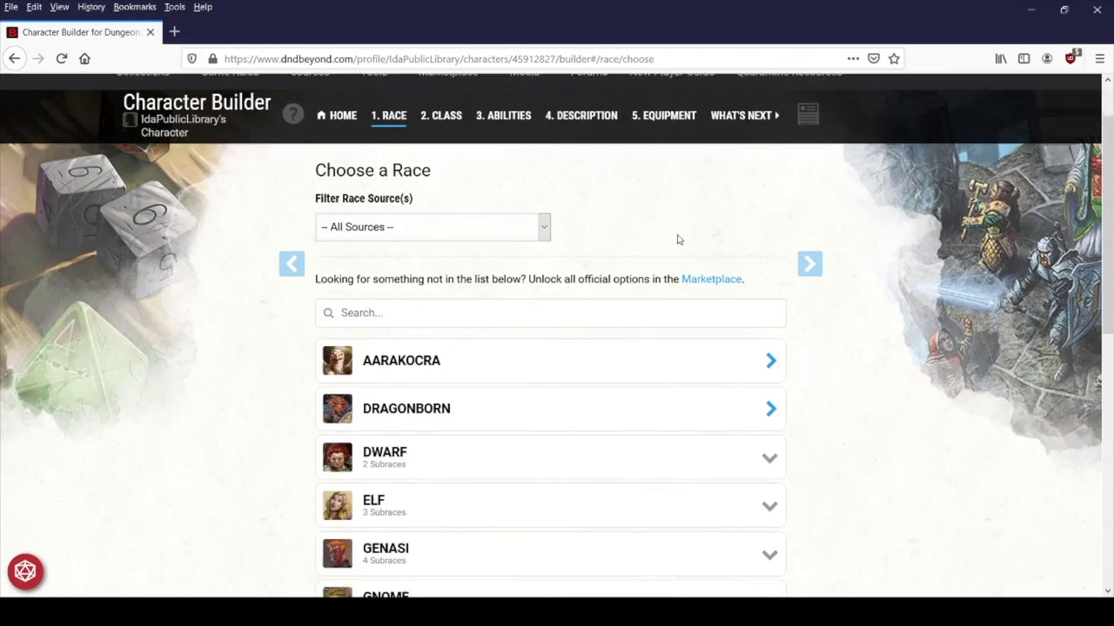
scroll(771, 242, "down", 3)
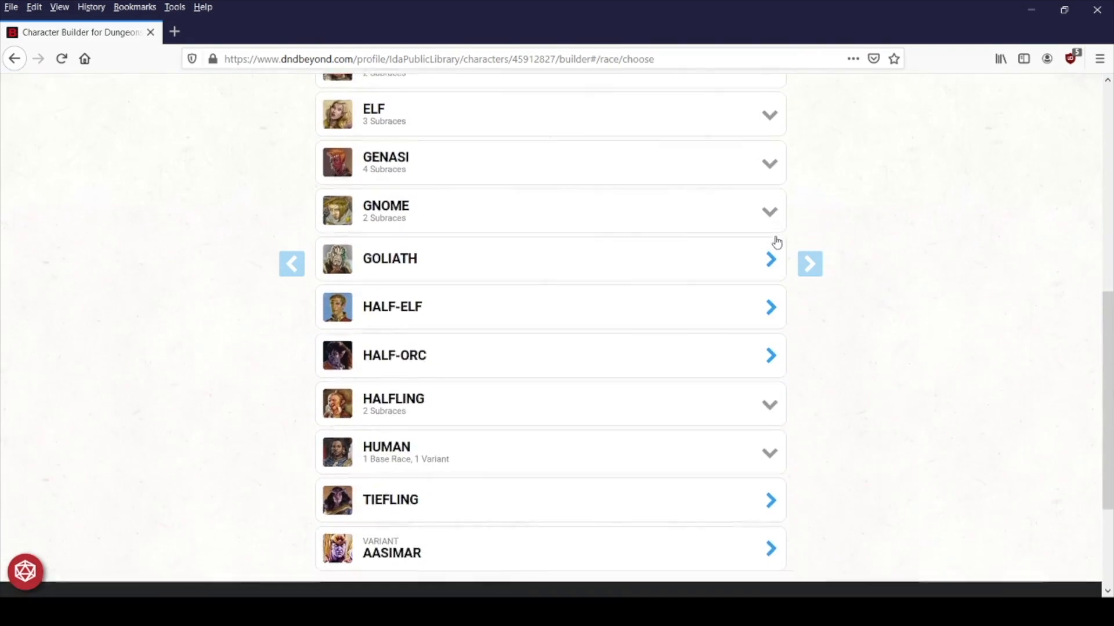
scroll(771, 244, "up", 3)
scroll(771, 264, "up", 3)
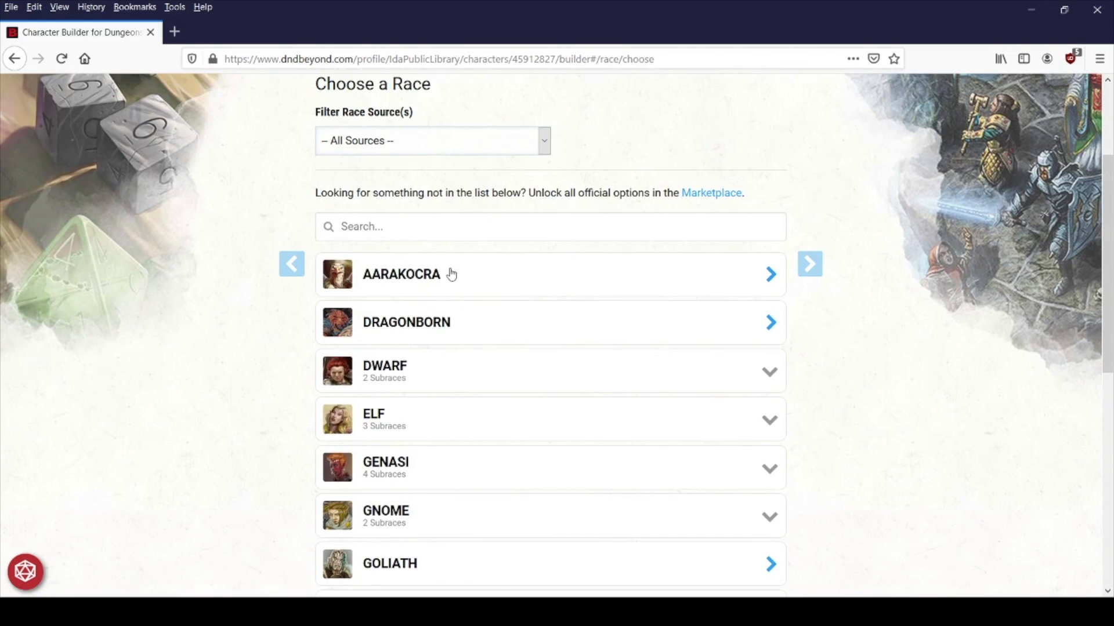
scroll(464, 260, "down", 2)
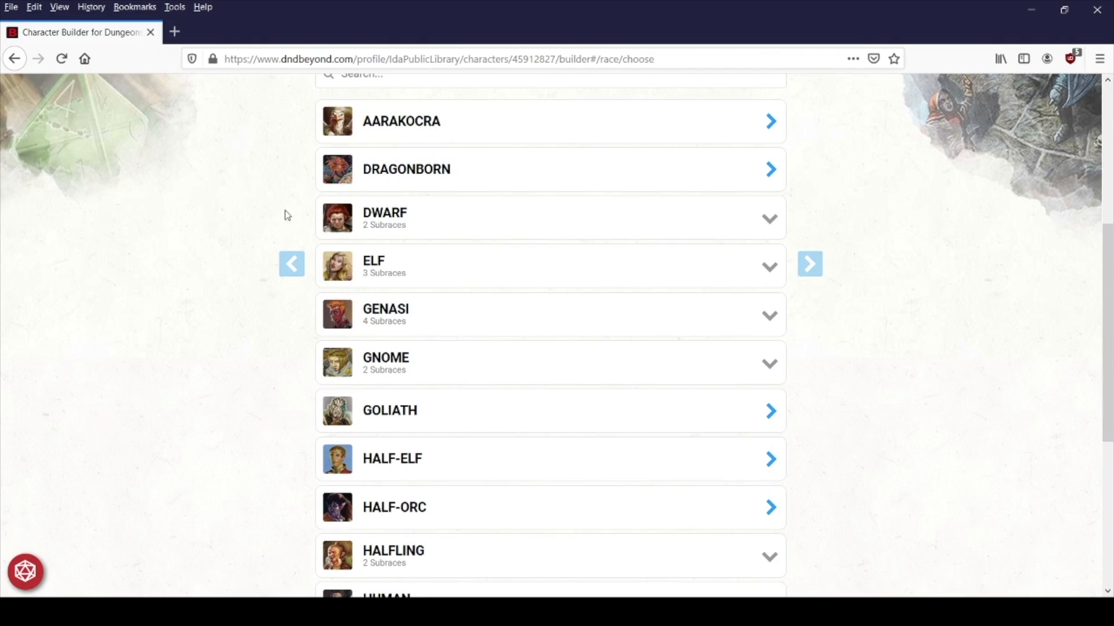
scroll(313, 293, "down", 2)
scroll(406, 268, "down", 3)
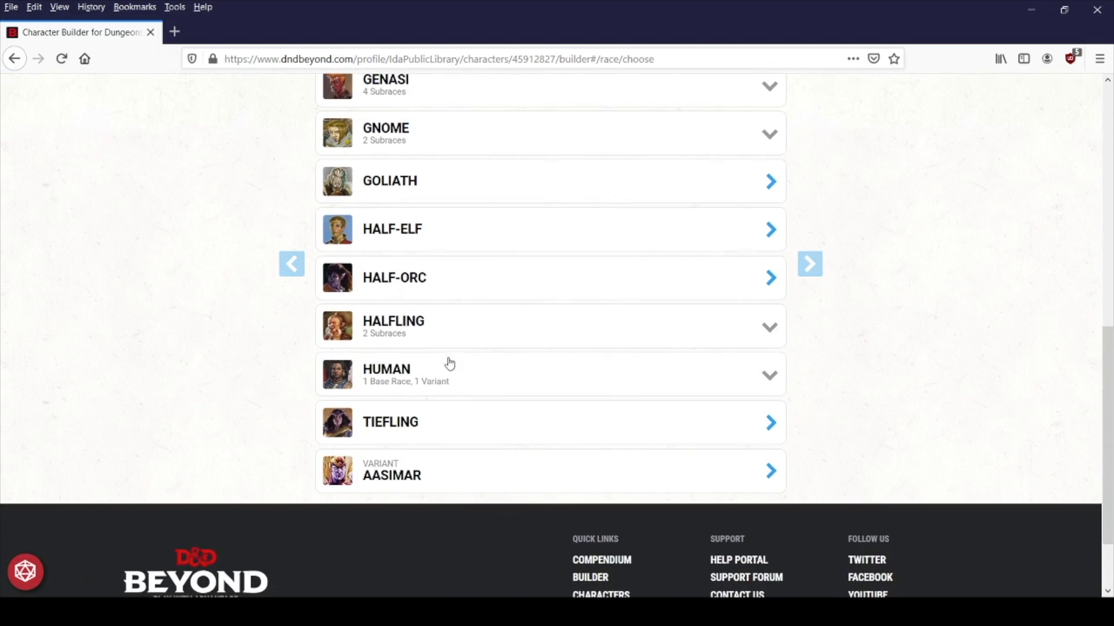
scroll(539, 301, "up", 4)
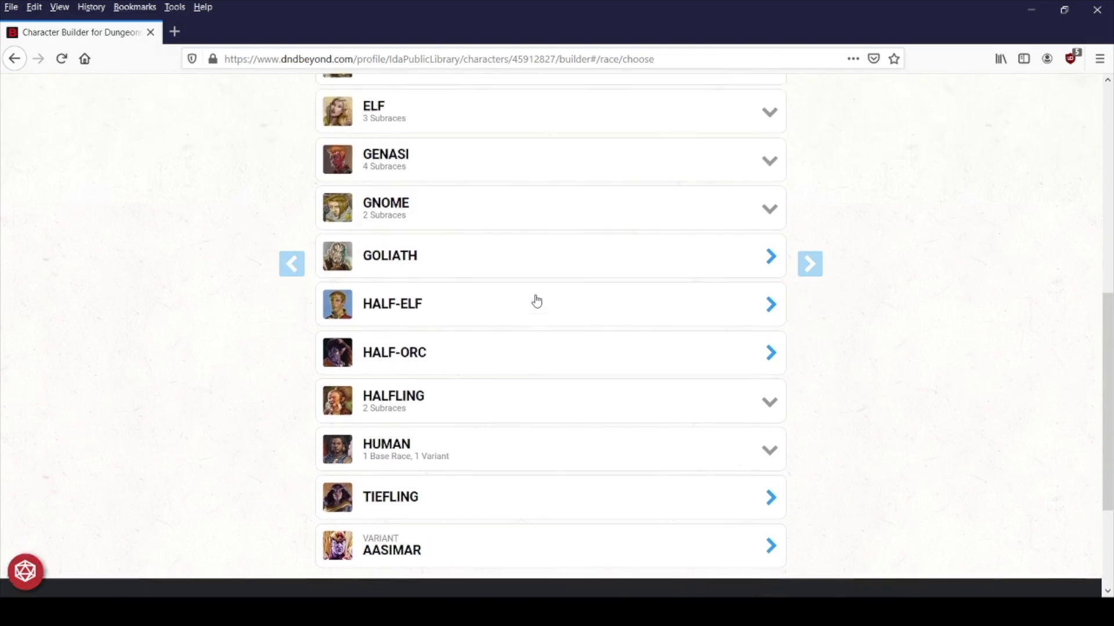
scroll(471, 317, "down", 1)
scroll(470, 316, "up", 1)
Read the description and racial traits of the High Elf subrace and choose it as the character's race
left_click(465, 274)
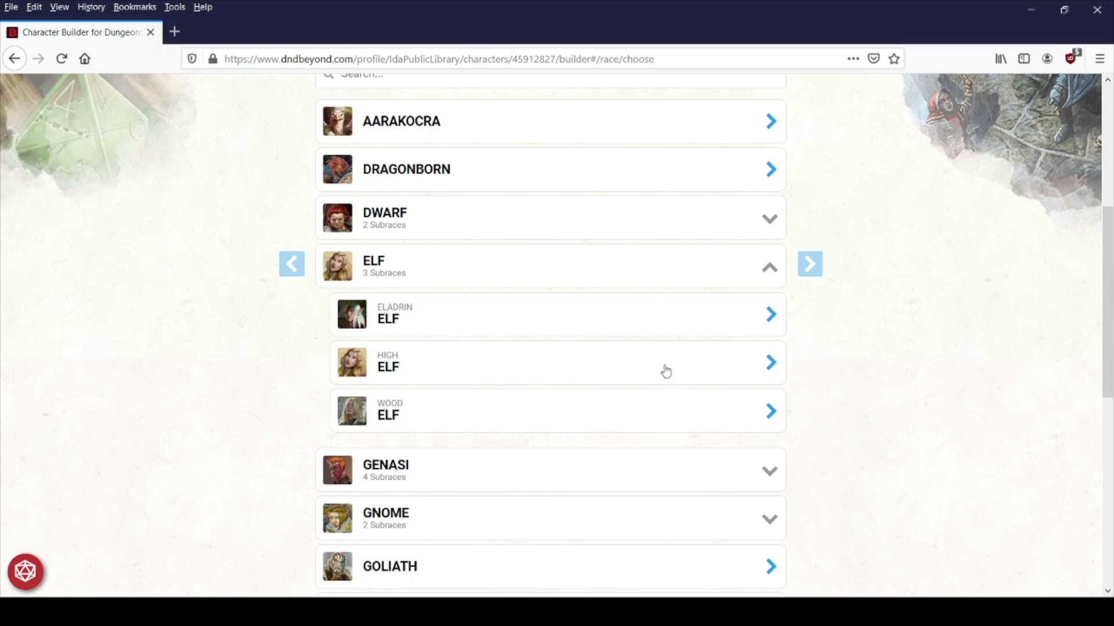
left_click(396, 365)
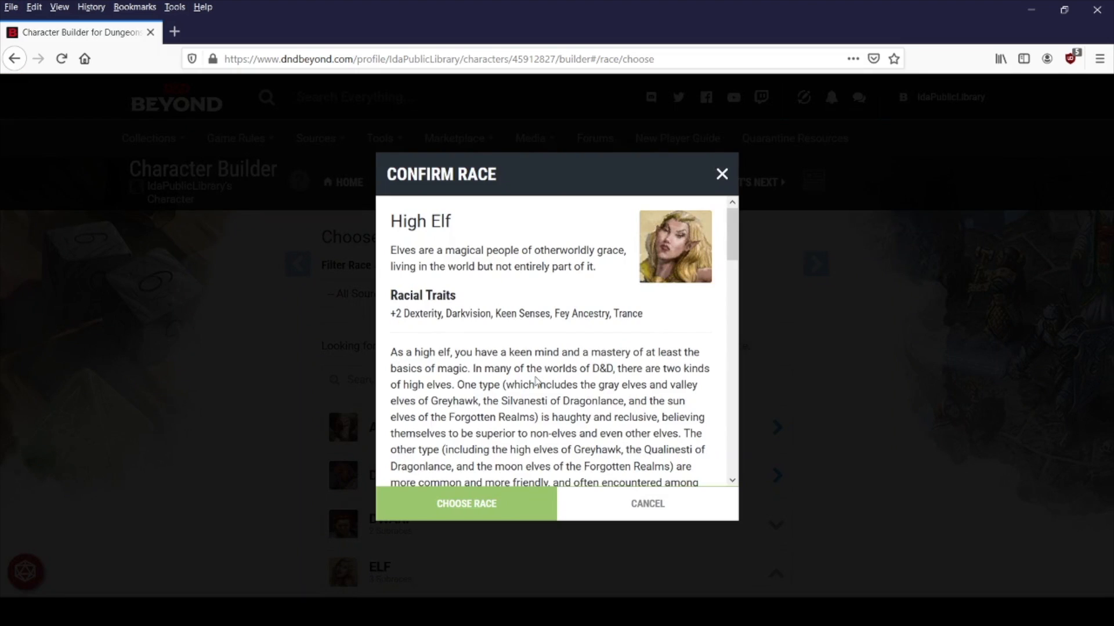
scroll(536, 381, "down", 2)
scroll(508, 348, "up", 3)
scroll(499, 359, "down", 5)
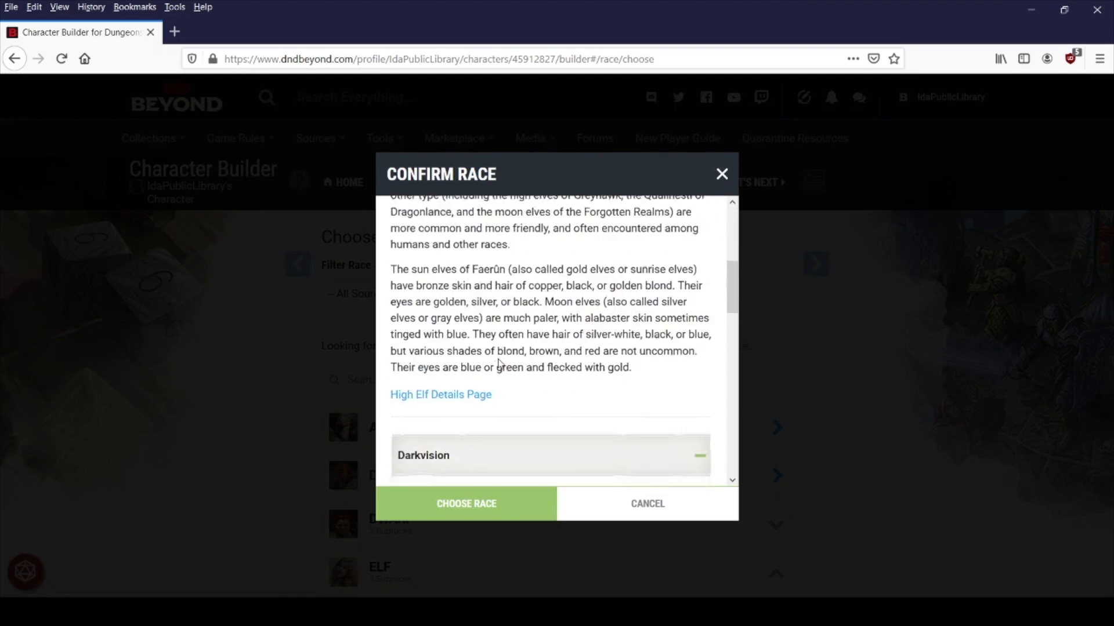
scroll(499, 363, "down", 5)
scroll(499, 361, "up", 3)
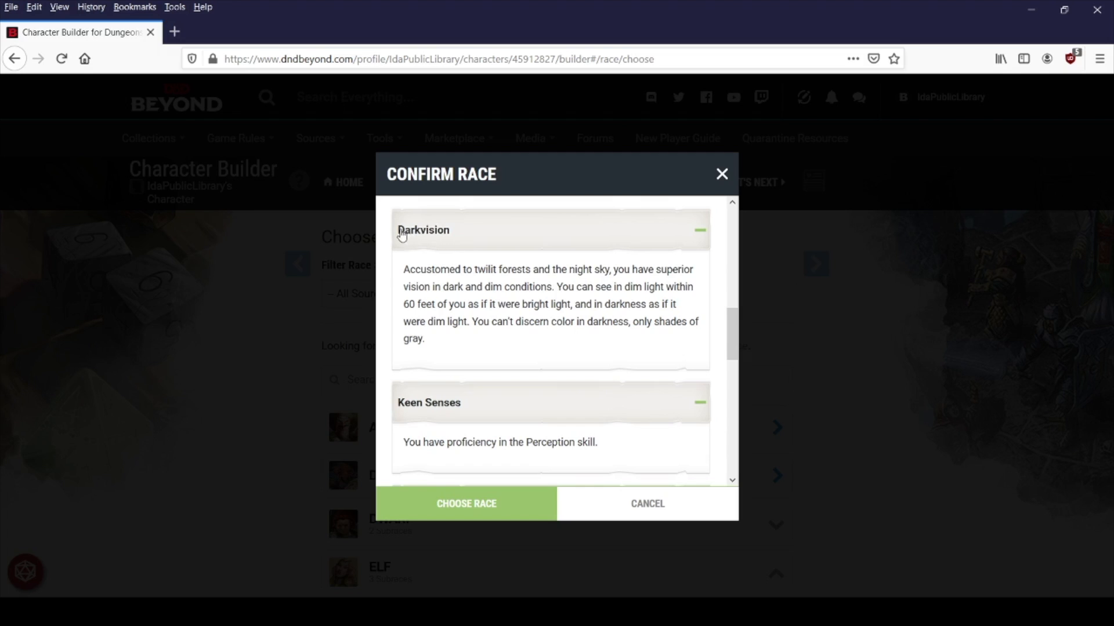
scroll(542, 309, "down", 3)
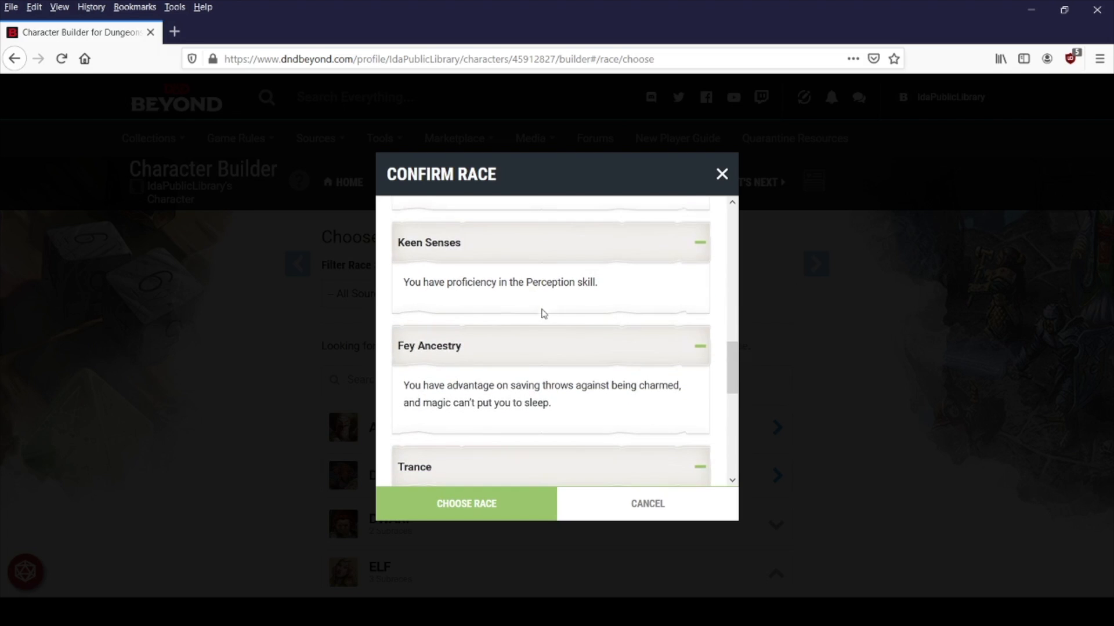
scroll(444, 355, "down", 6)
scroll(447, 353, "down", 2)
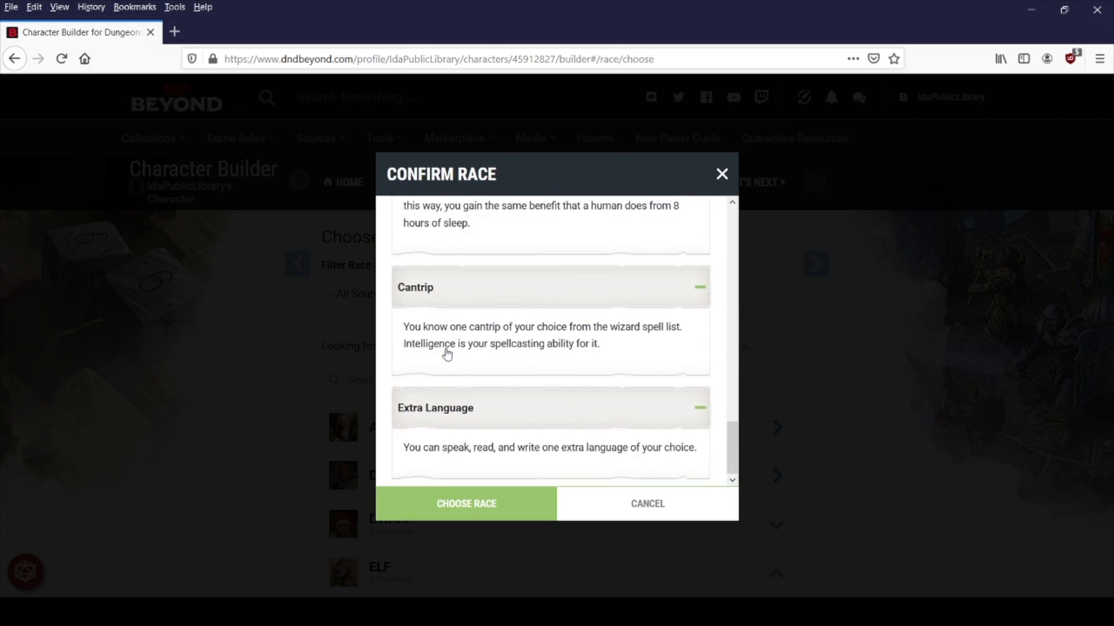
scroll(453, 342, "up", 15)
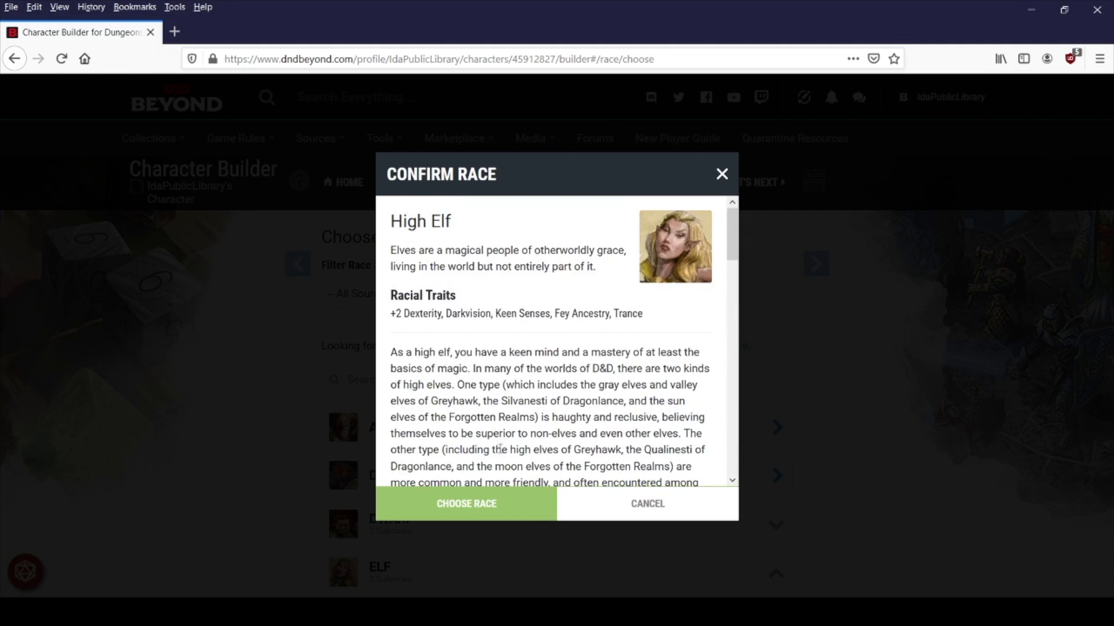
left_click(480, 516)
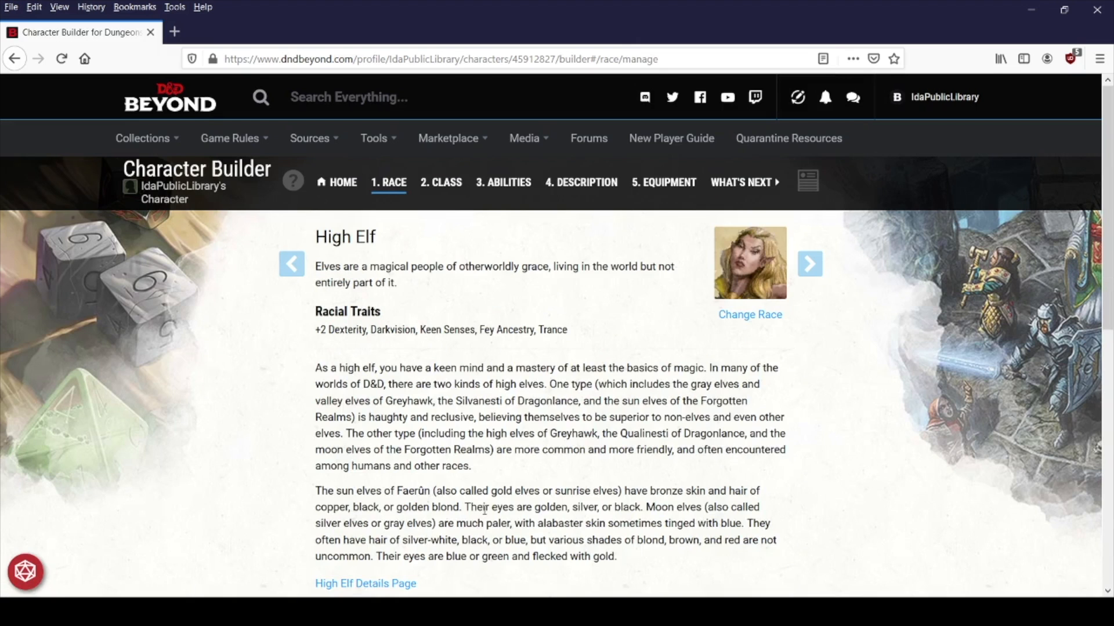
Choose Mage Hand as the High Elf's cantrip and check its spell details
scroll(473, 404, "down", 6)
scroll(471, 405, "up", 6)
scroll(473, 406, "down", 1)
scroll(473, 406, "down", 5)
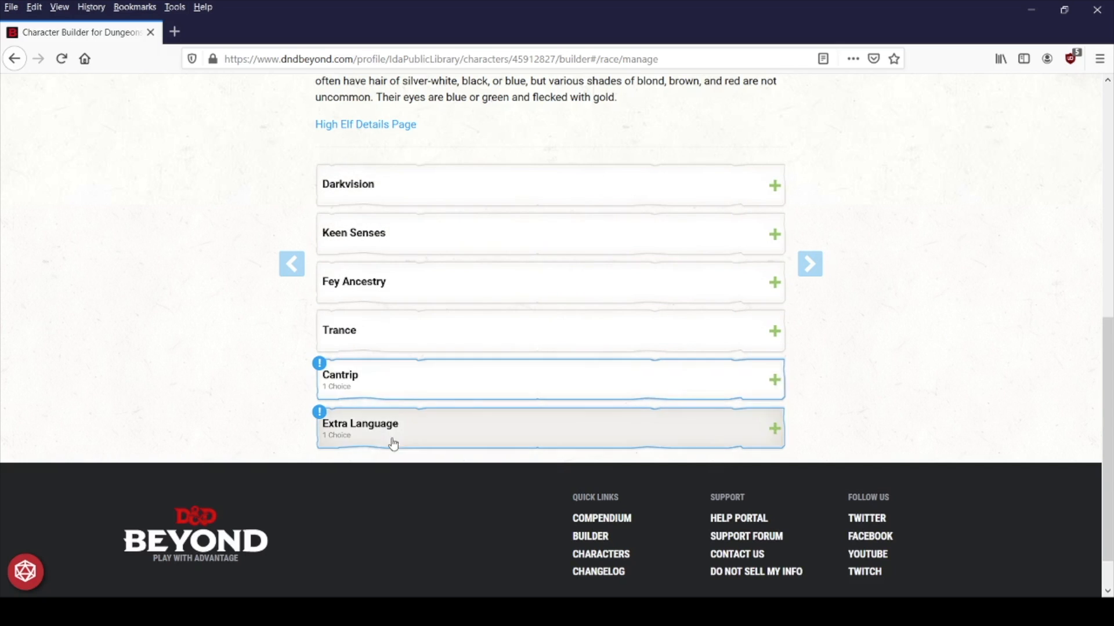
left_click(706, 387)
scroll(803, 381, "down", 3)
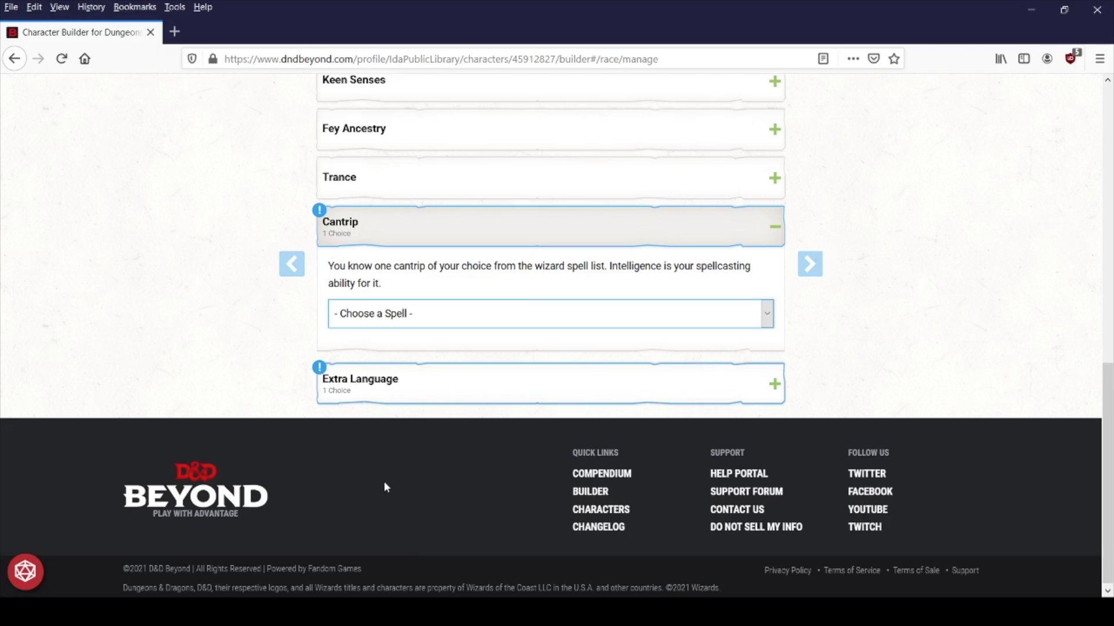
left_click(398, 520)
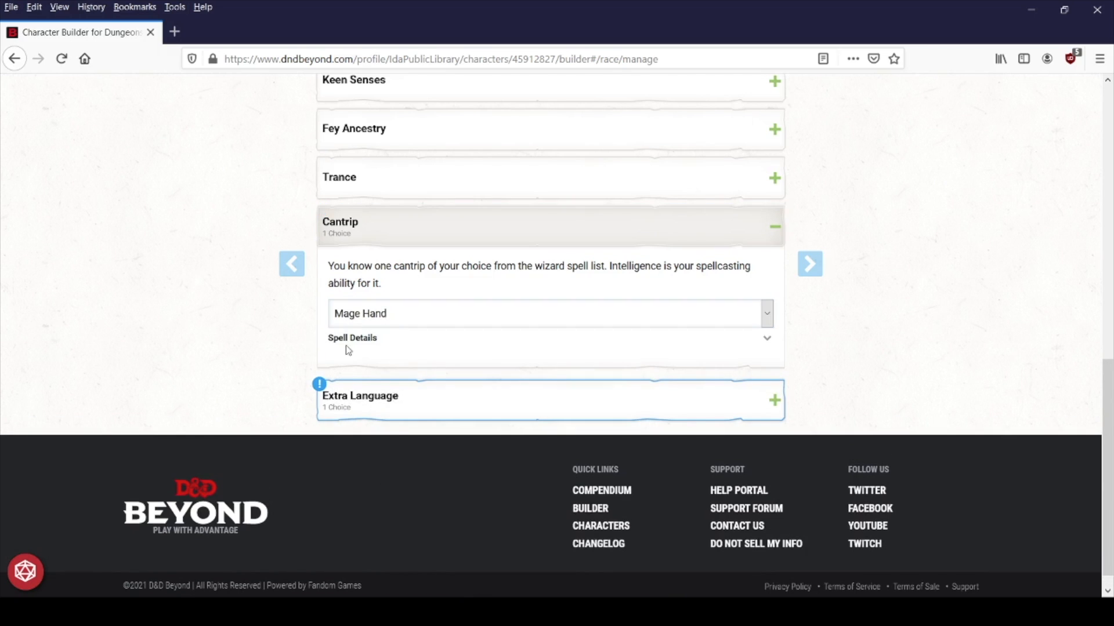
left_click(354, 341)
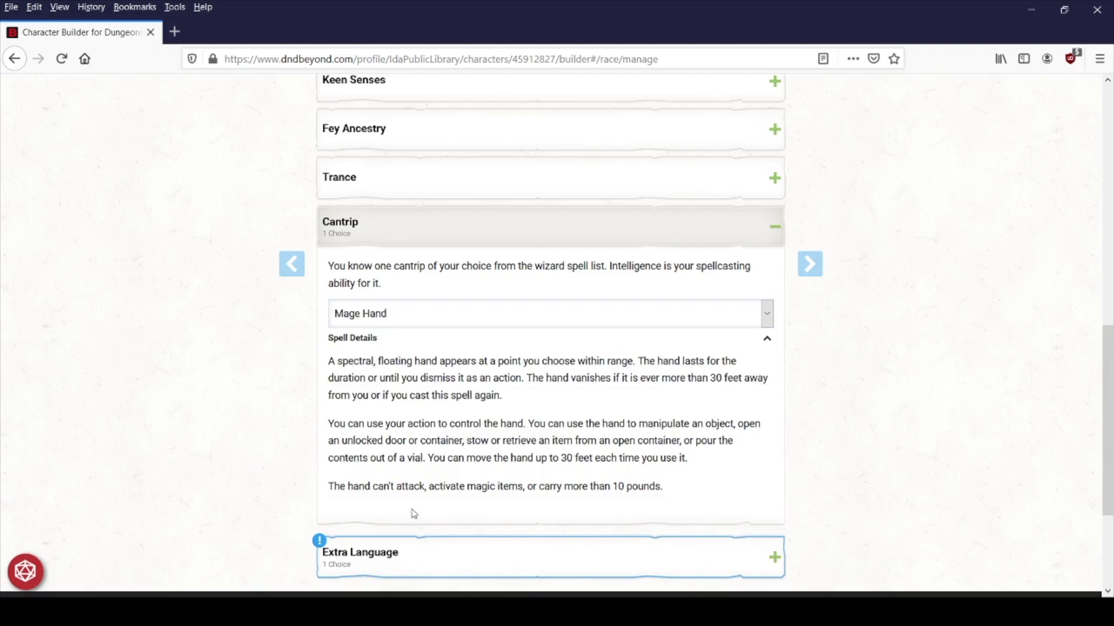
left_click(370, 343)
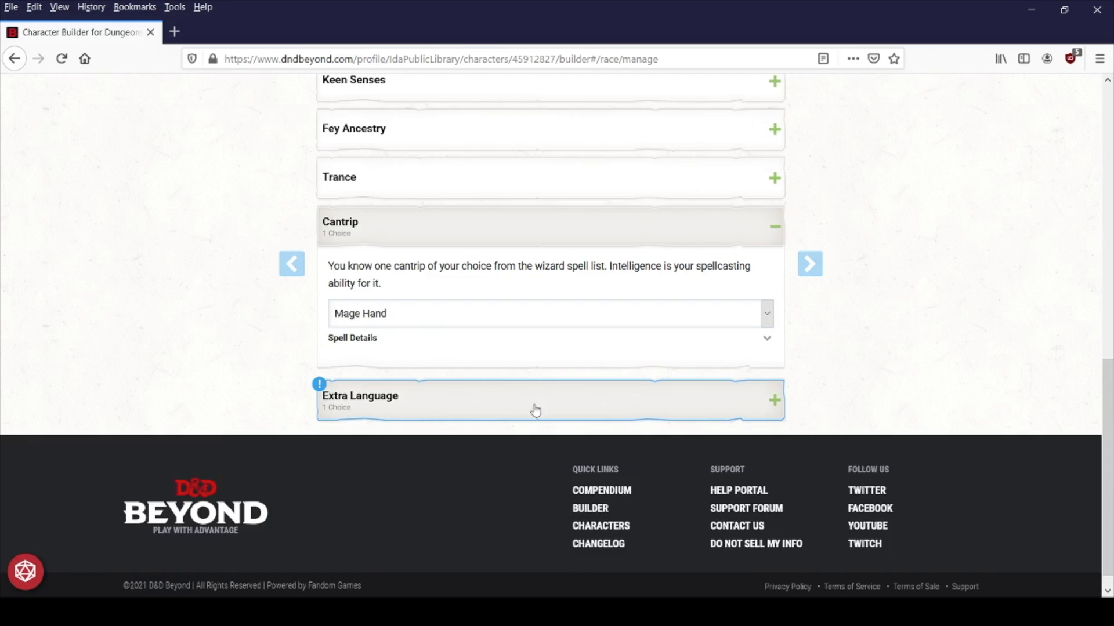
Choose Goblin as the High Elf's extra language
left_click(593, 404)
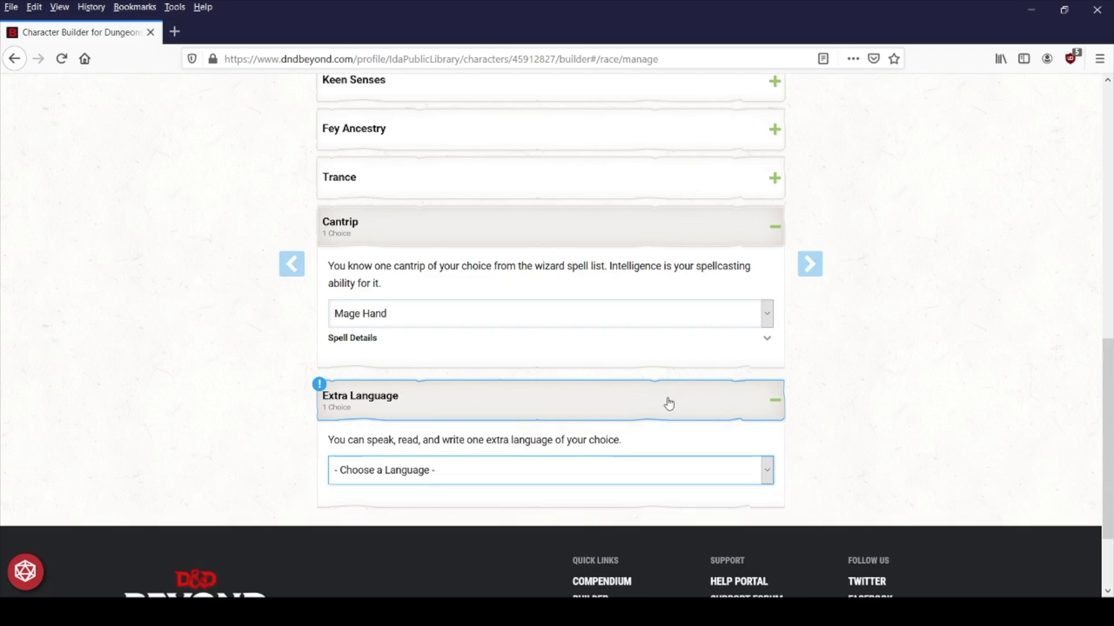
scroll(721, 398, "down", 2)
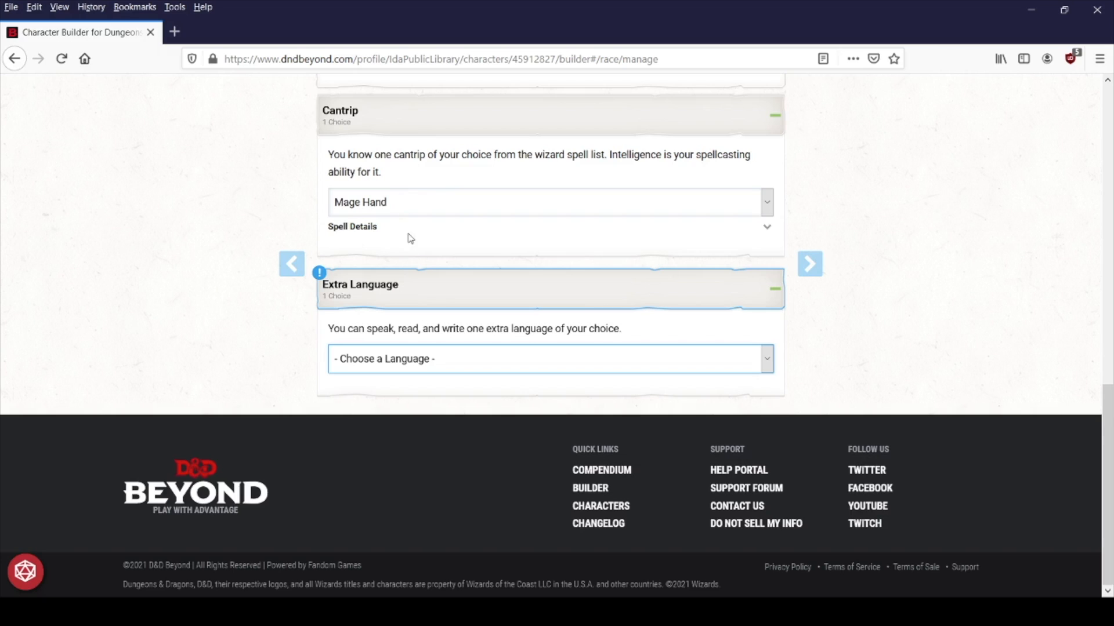
left_click(348, 273)
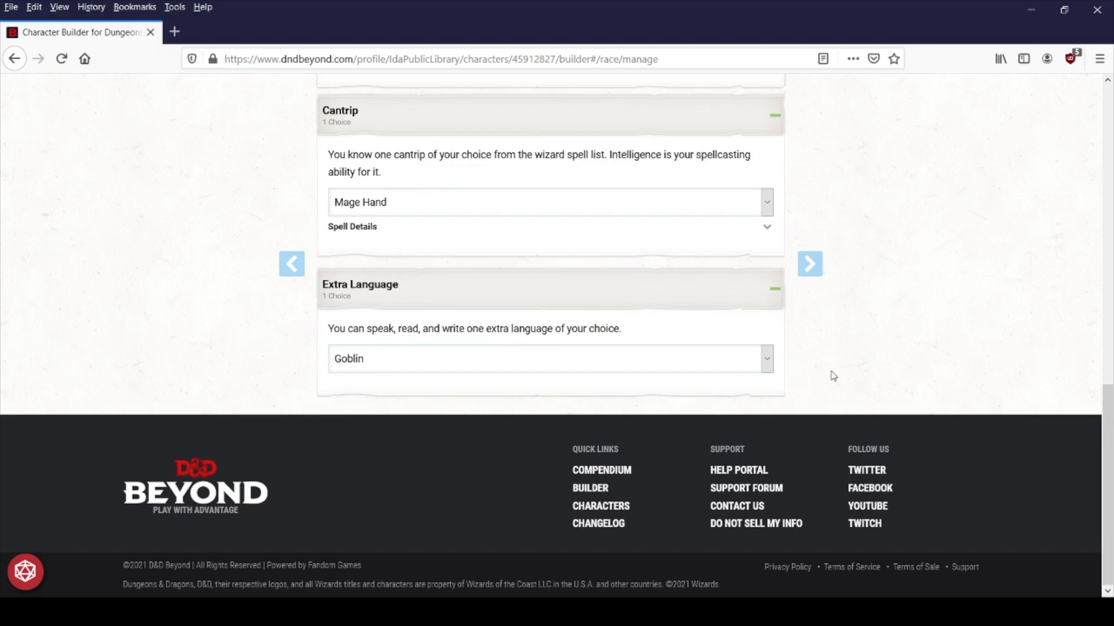
Proceed from the race details to the class selection and look through the full list of available classes
scroll(836, 322, "up", 10)
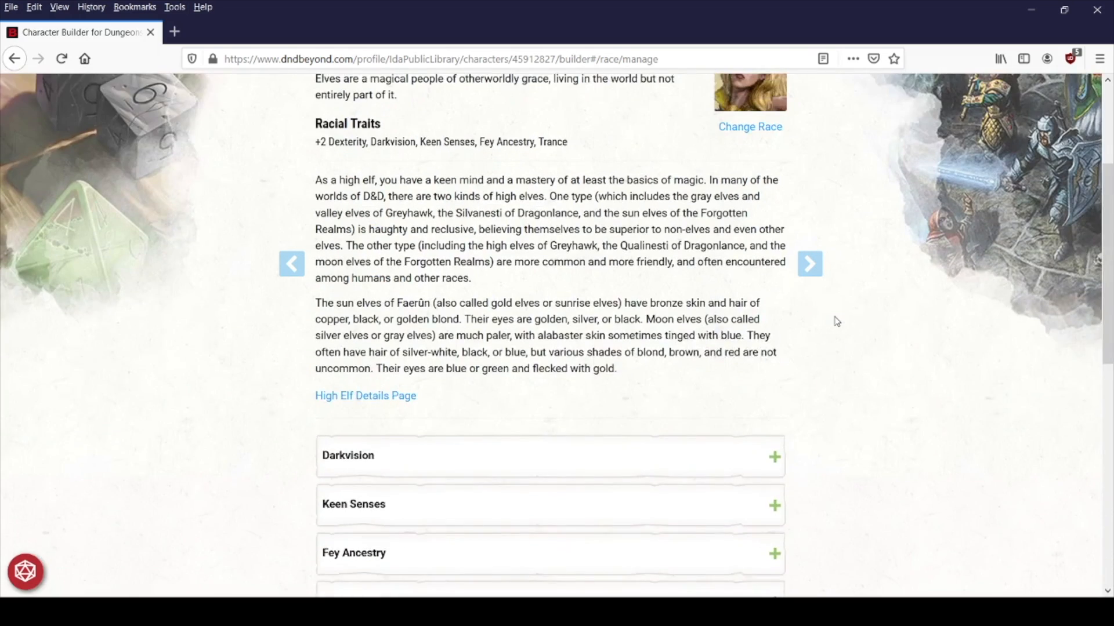
scroll(823, 313, "down", 3)
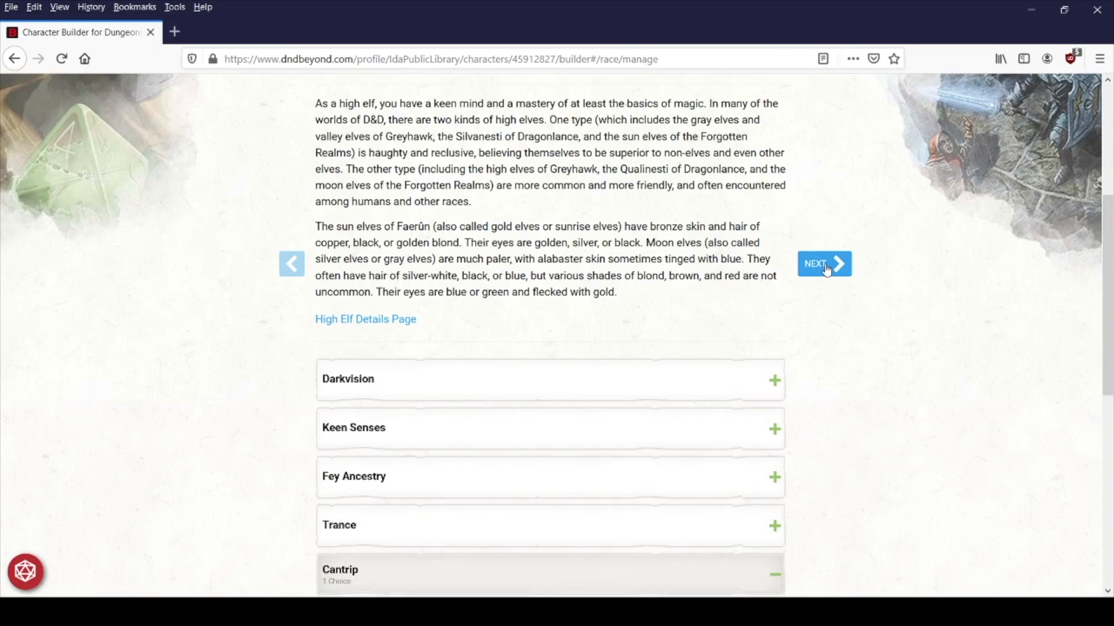
left_click(825, 268)
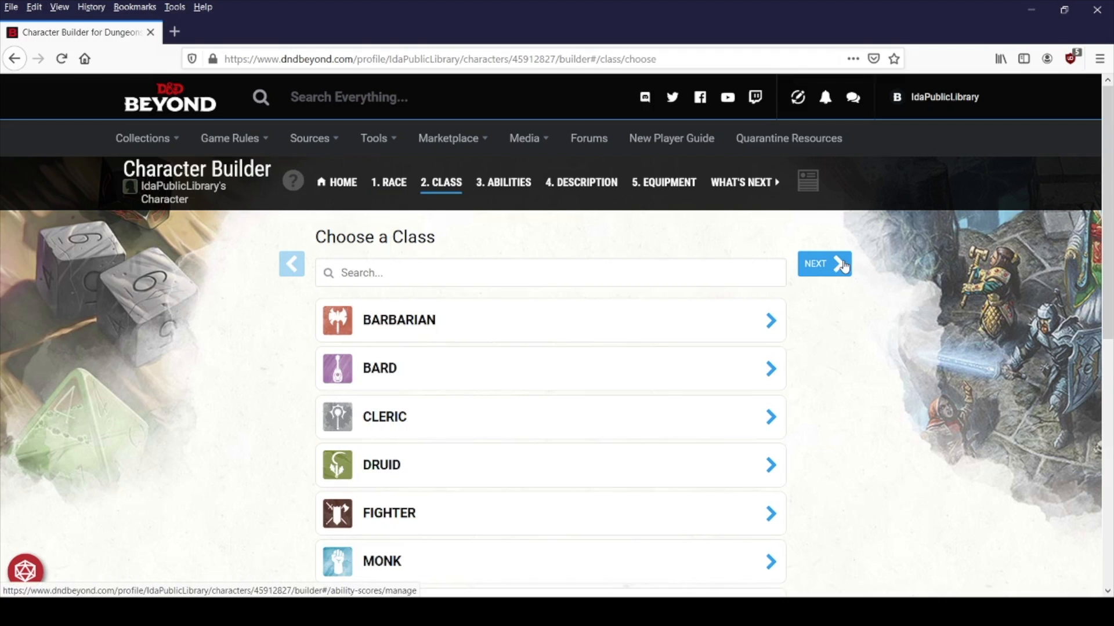
scroll(847, 265, "down", 3)
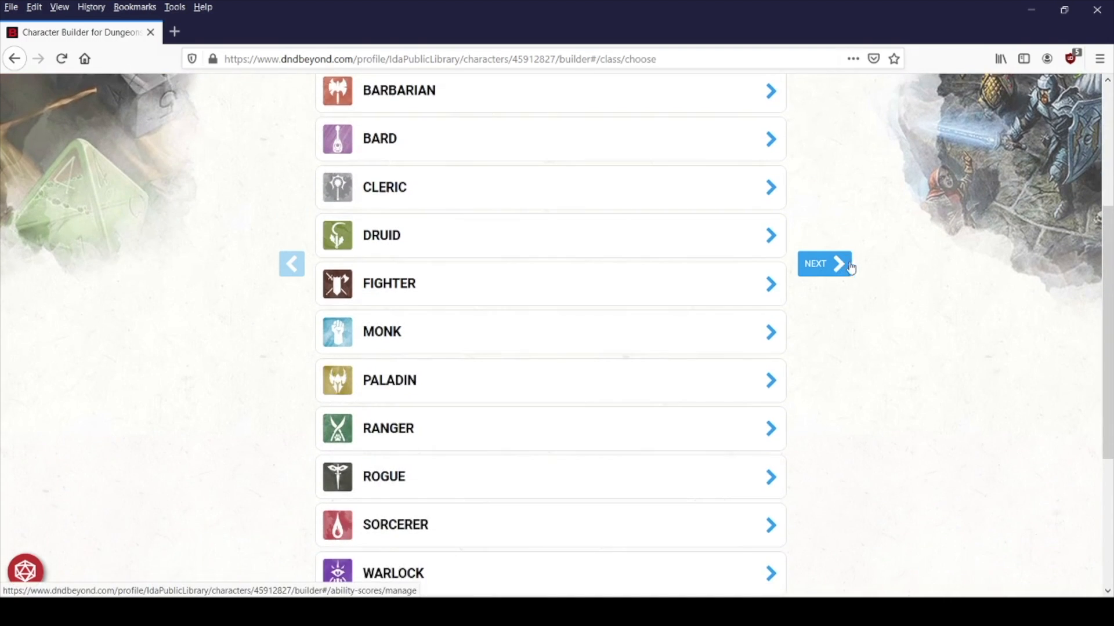
scroll(859, 273, "down", 3)
scroll(868, 278, "up", 4)
scroll(868, 278, "down", 4)
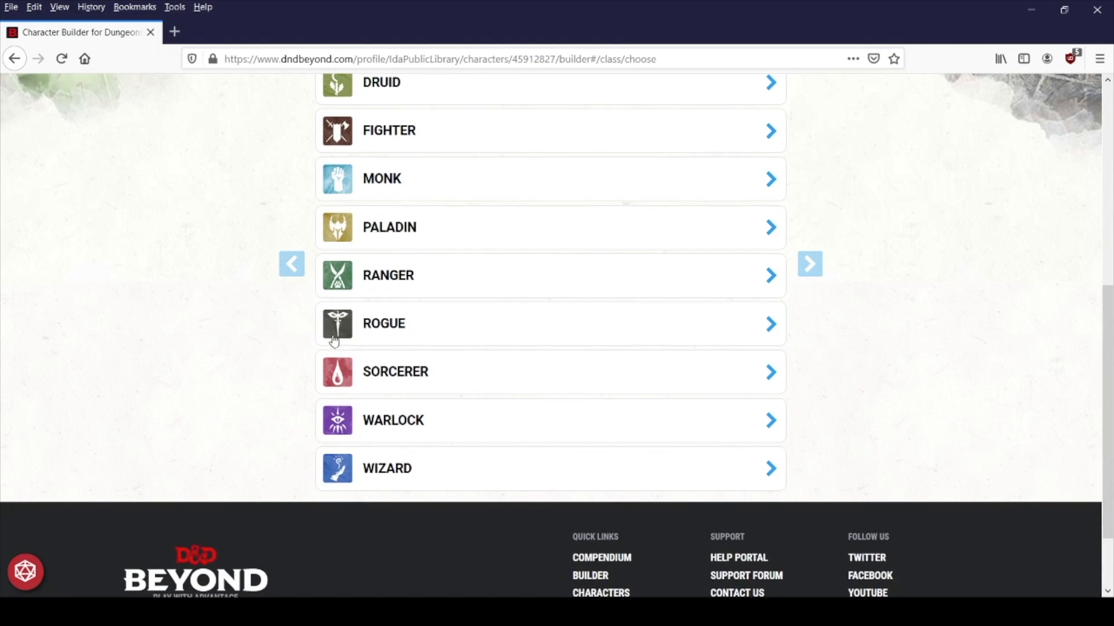
Look over the Sorcerer class details and add Sorcerer as the character's class
left_click(428, 377)
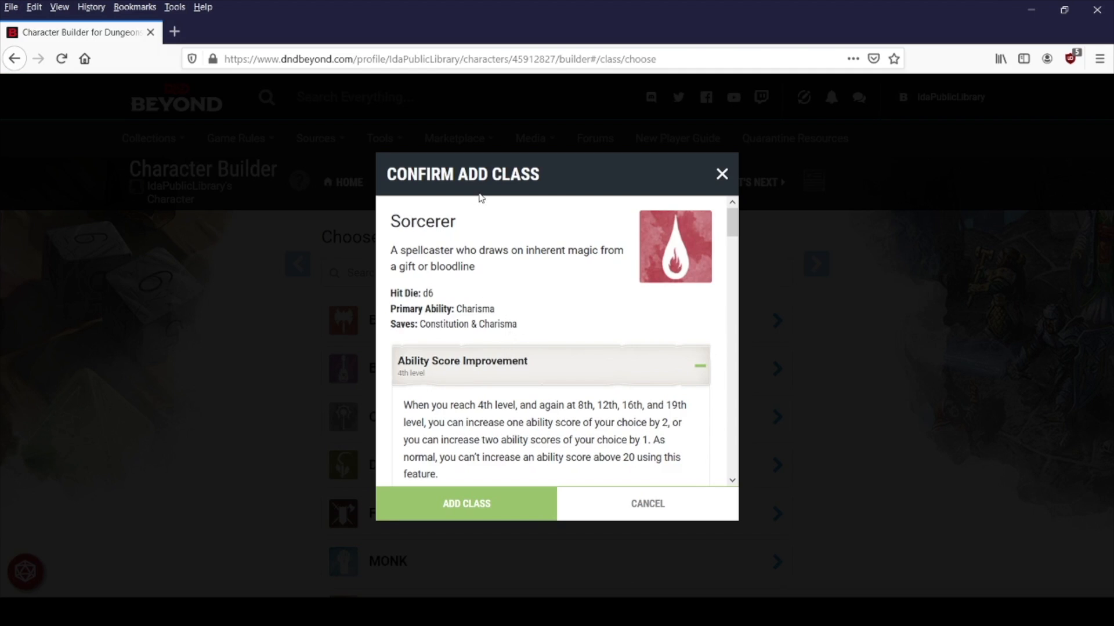
scroll(509, 346, "down", 2)
left_click_drag(739, 228, 725, 203)
left_click(463, 504)
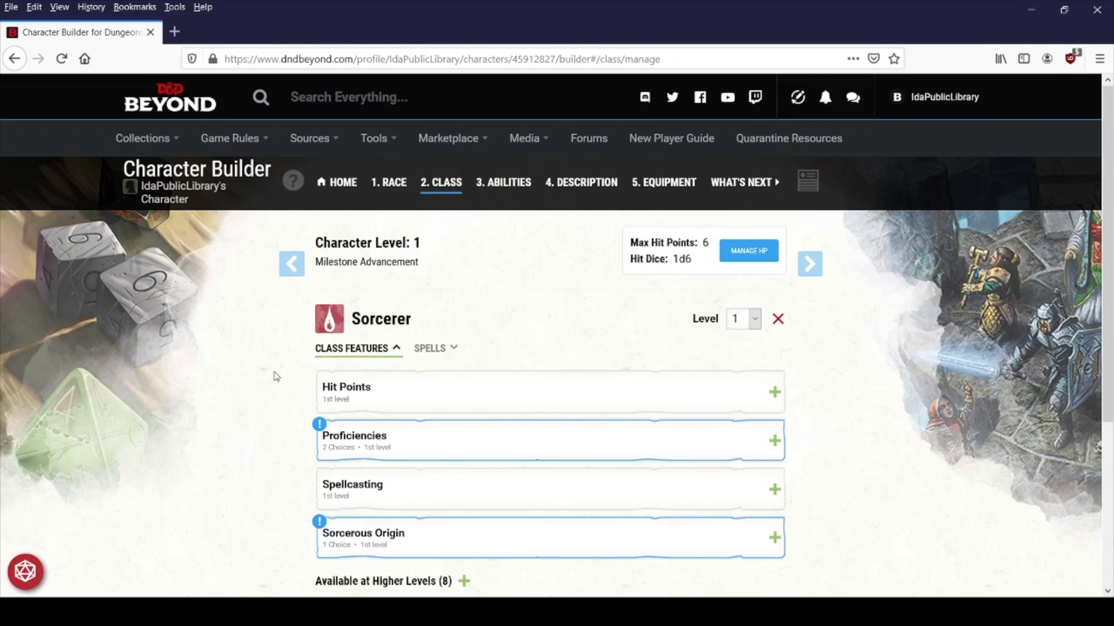
Choose Arcana and Persuasion as the two skills in the Sorcerer's proficiencies
scroll(276, 377, "down", 3)
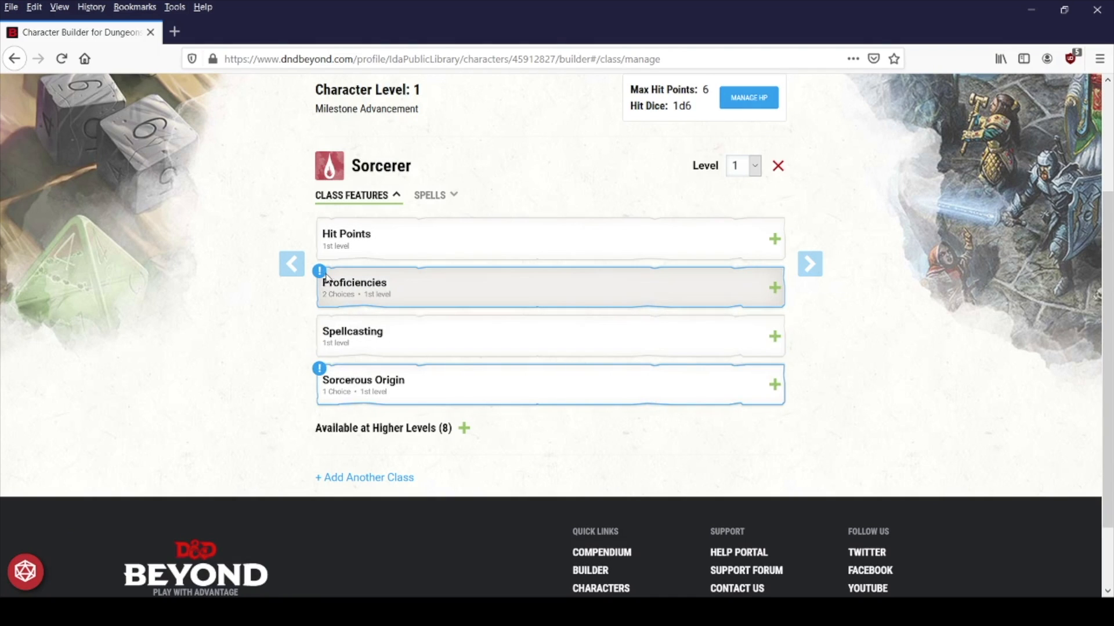
left_click(445, 292)
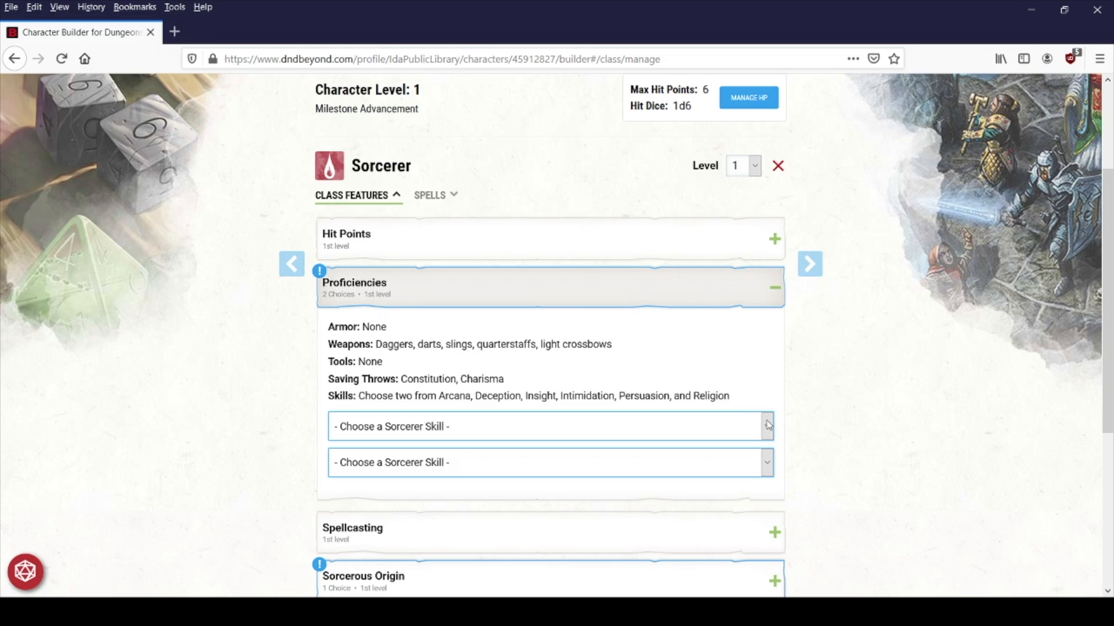
scroll(768, 425, "down", 2)
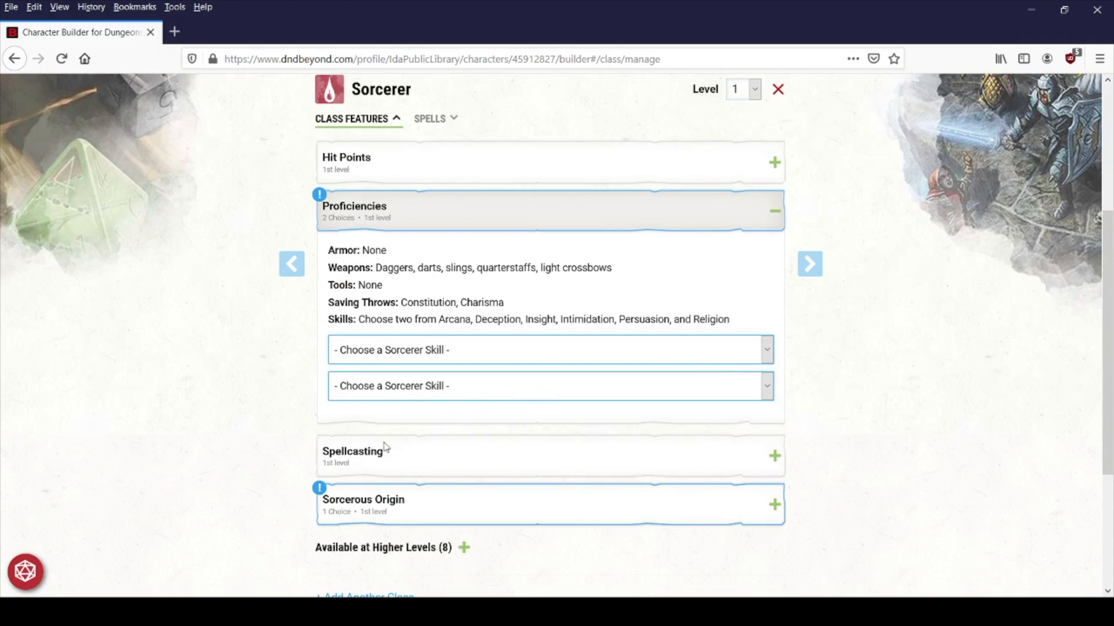
left_click(360, 402)
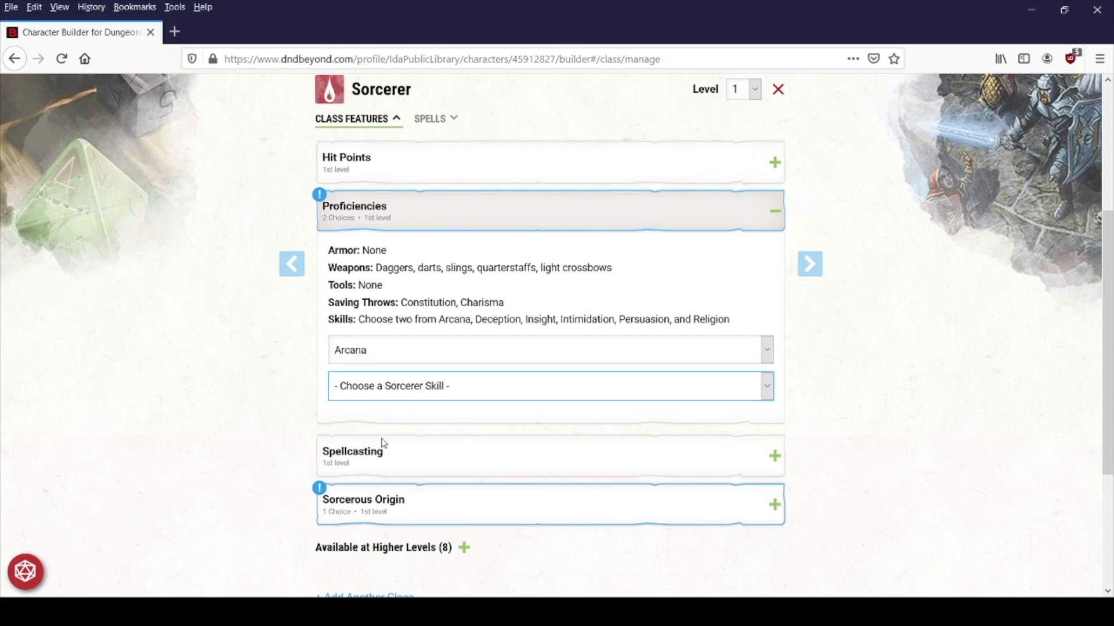
left_click(374, 489)
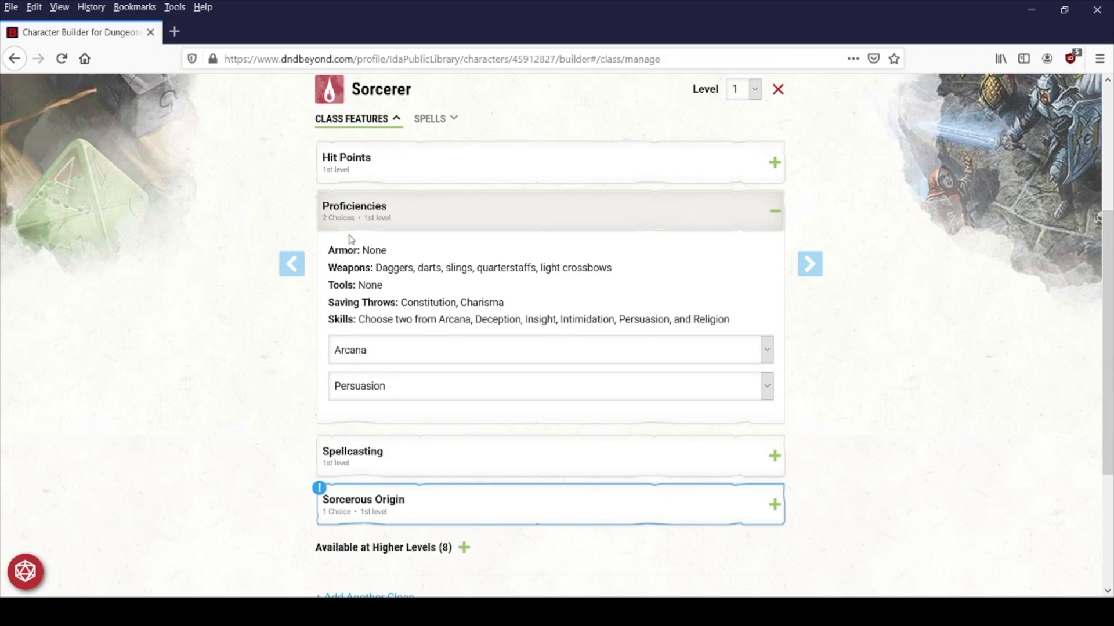
Read through the Sorcerer's armor, weapon, tool and saving throw proficiencies, and collapse the Proficiencies feature
left_click_drag(329, 248, 553, 306)
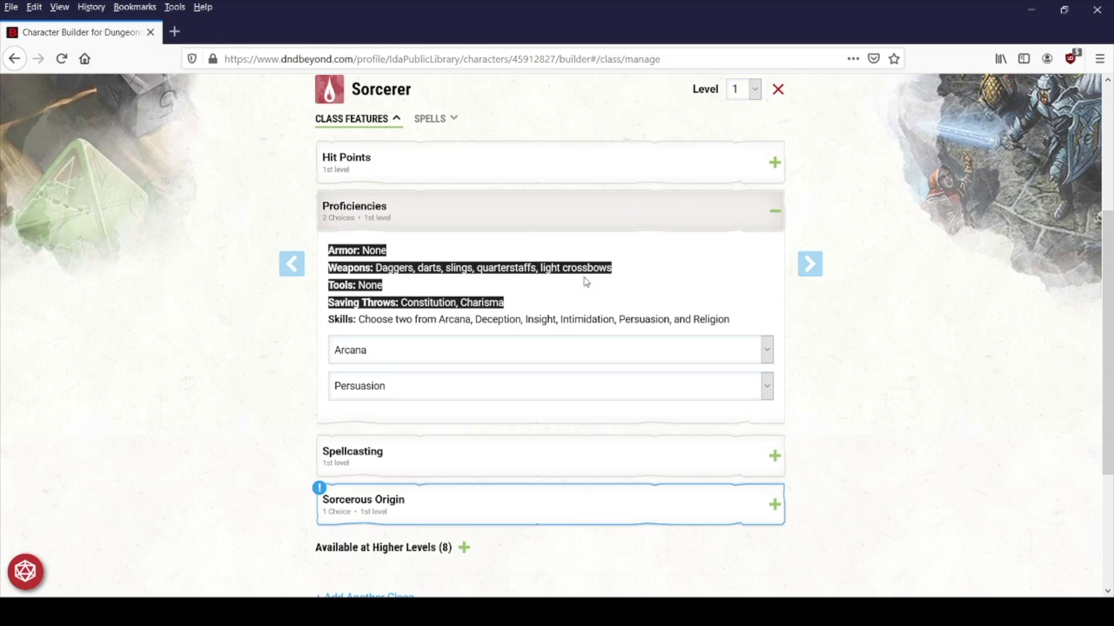
left_click(386, 261)
left_click_drag(325, 249, 551, 307)
left_click(549, 305)
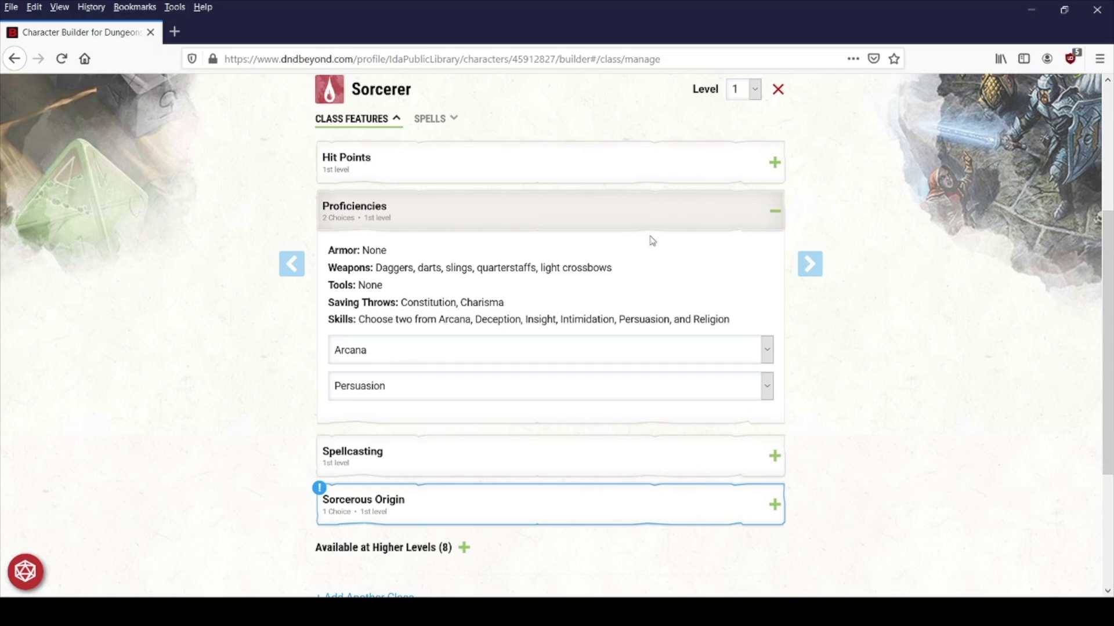
left_click(643, 209)
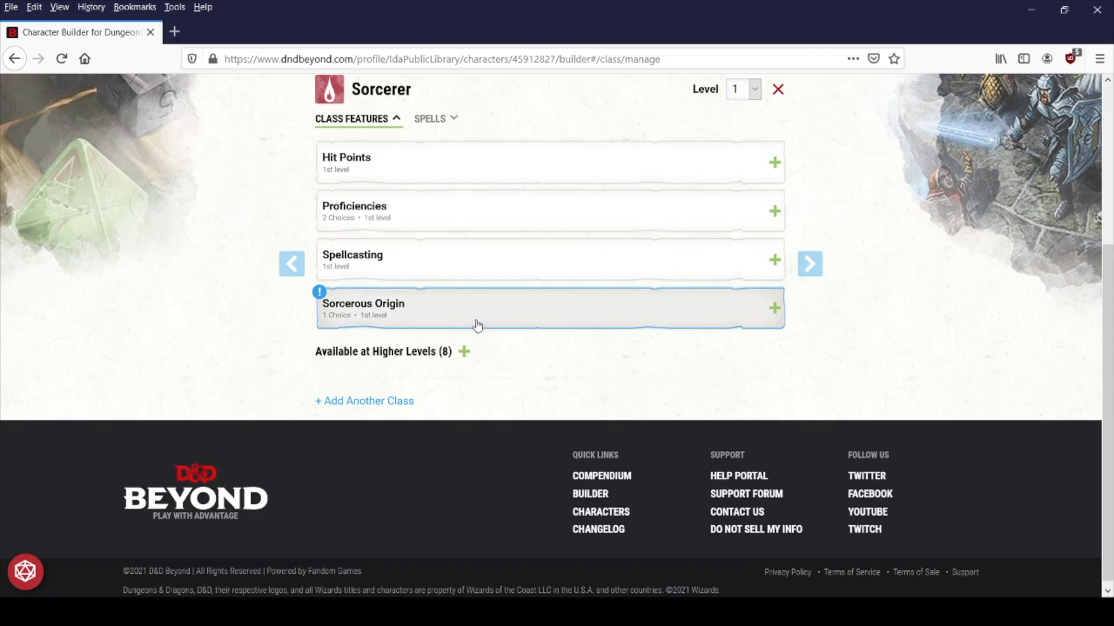
Read the Sorcerous Origin description and choose Draconic Bloodline as the origin
left_click(494, 314)
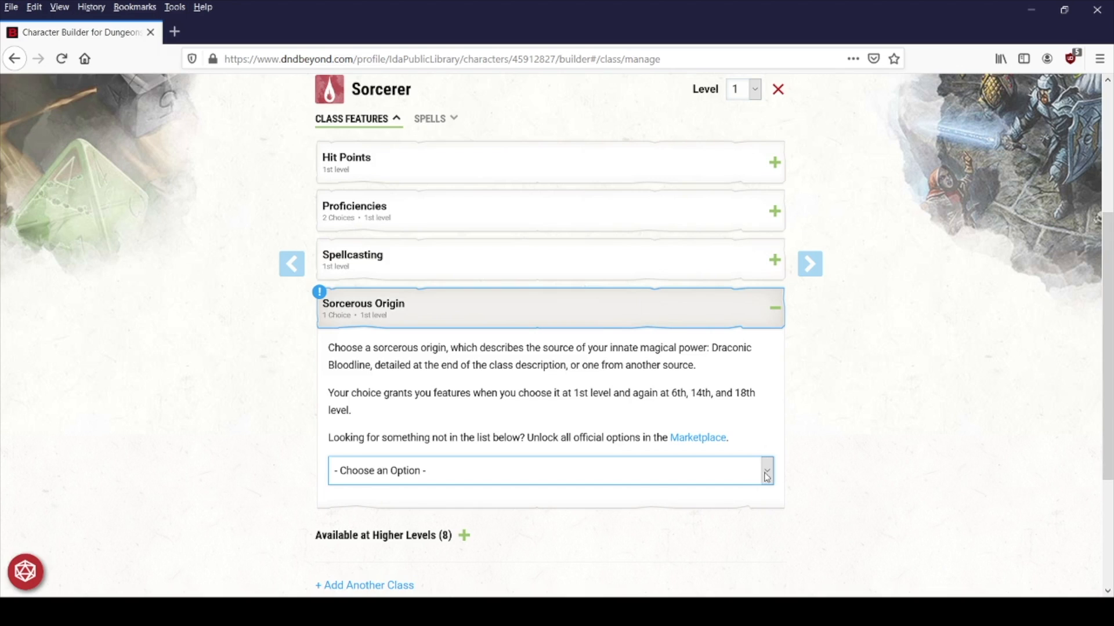
scroll(772, 330, "down", 3)
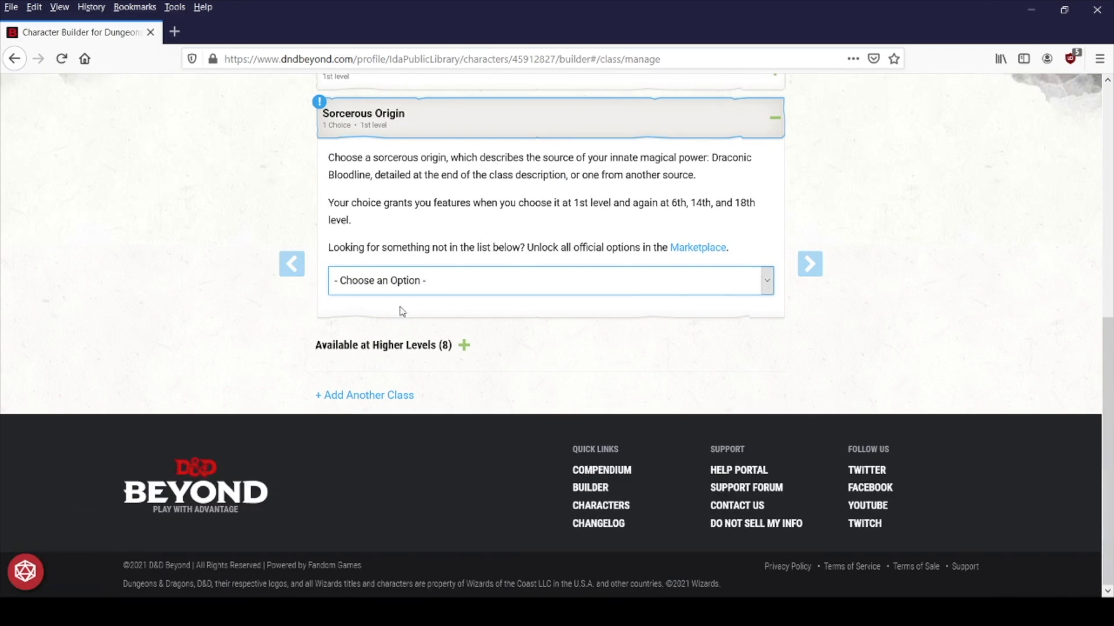
key("Down")
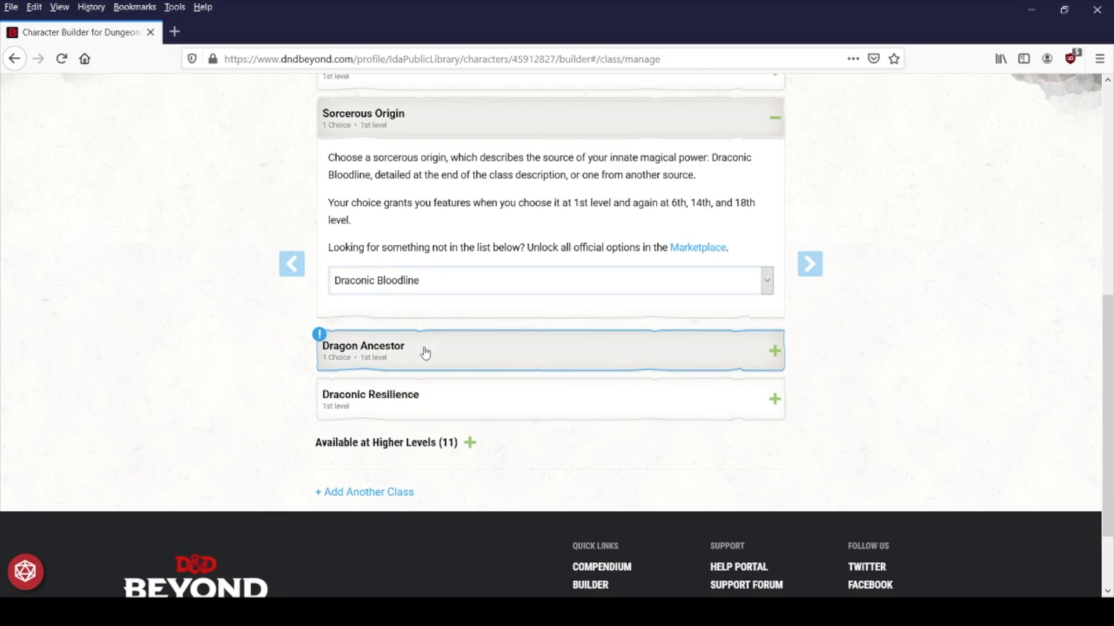
Choose Brass Dragon as the Dragon Ancestor and collapse that feature
left_click(451, 350)
scroll(455, 337, "down", 3)
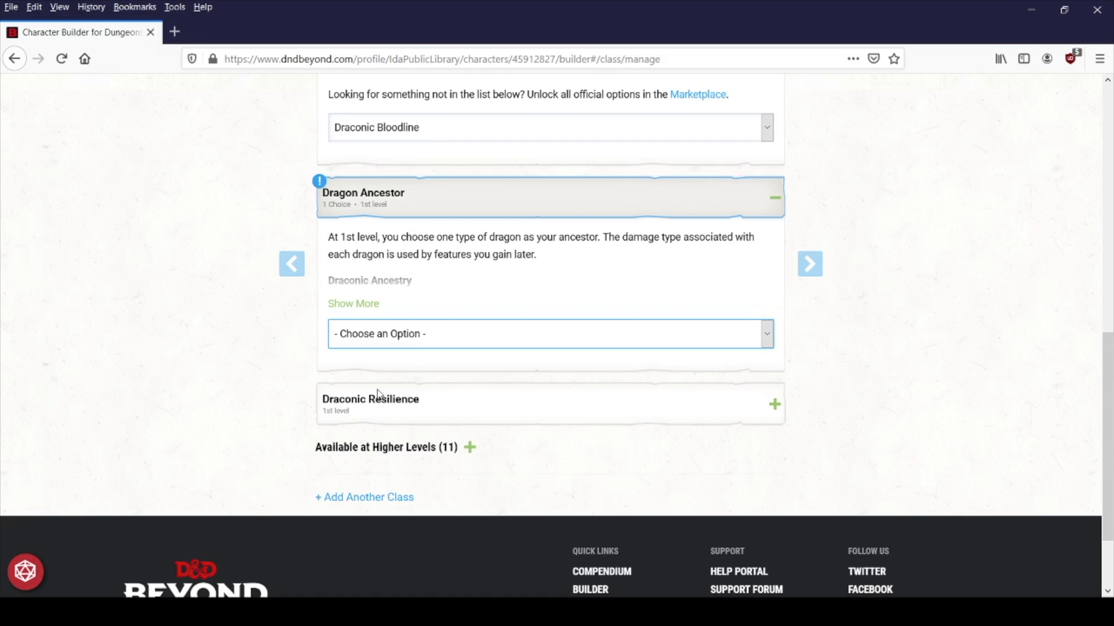
left_click(421, 395)
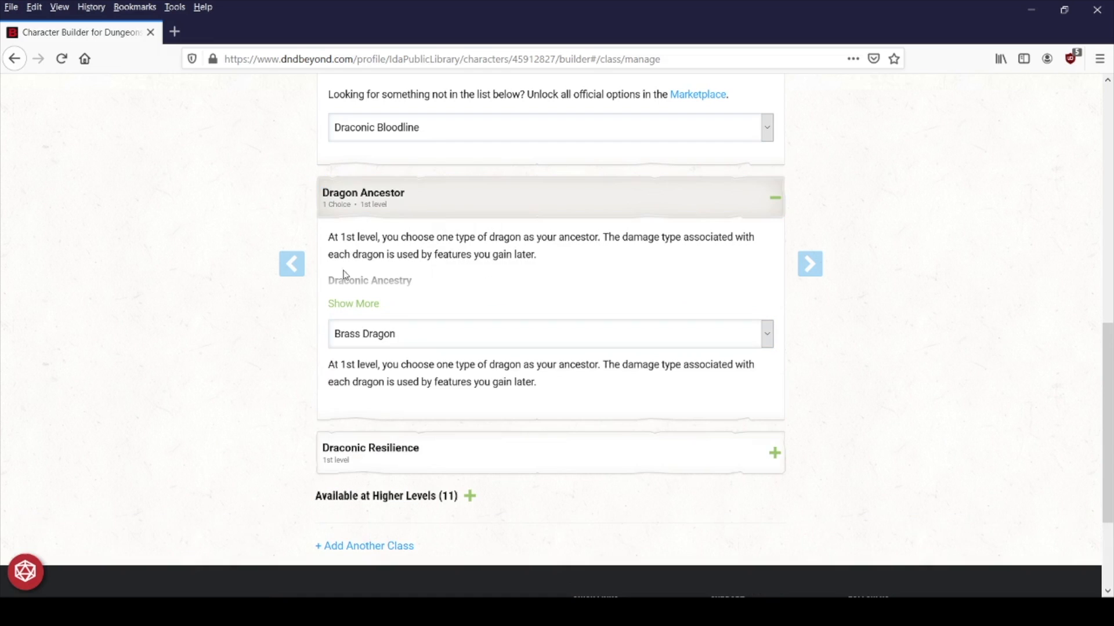
left_click(472, 196)
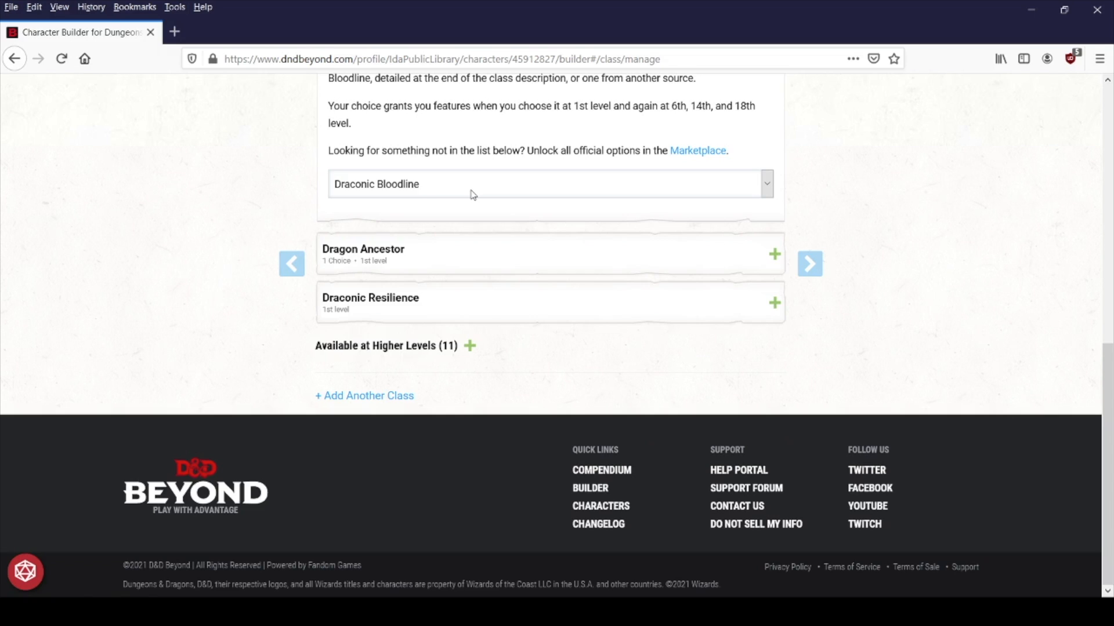
Read the Draconic Resilience feature, collapse it and return to the start of the class page
left_click(601, 304)
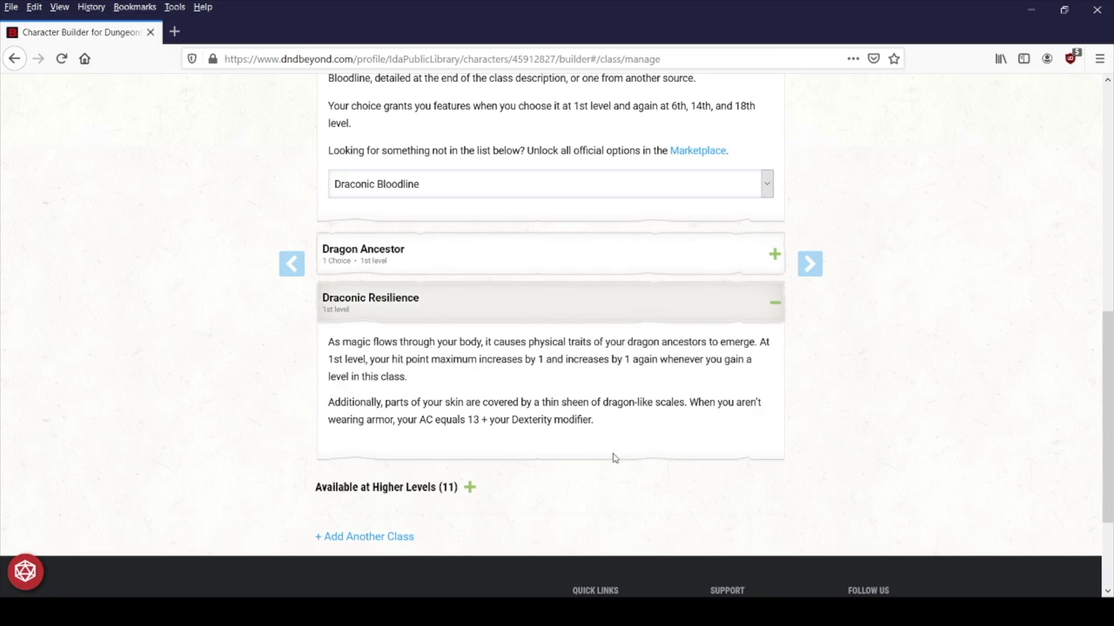
left_click(550, 302)
scroll(534, 360, "up", 5)
scroll(543, 370, "up", 3)
scroll(541, 366, "down", 4)
scroll(542, 365, "up", 4)
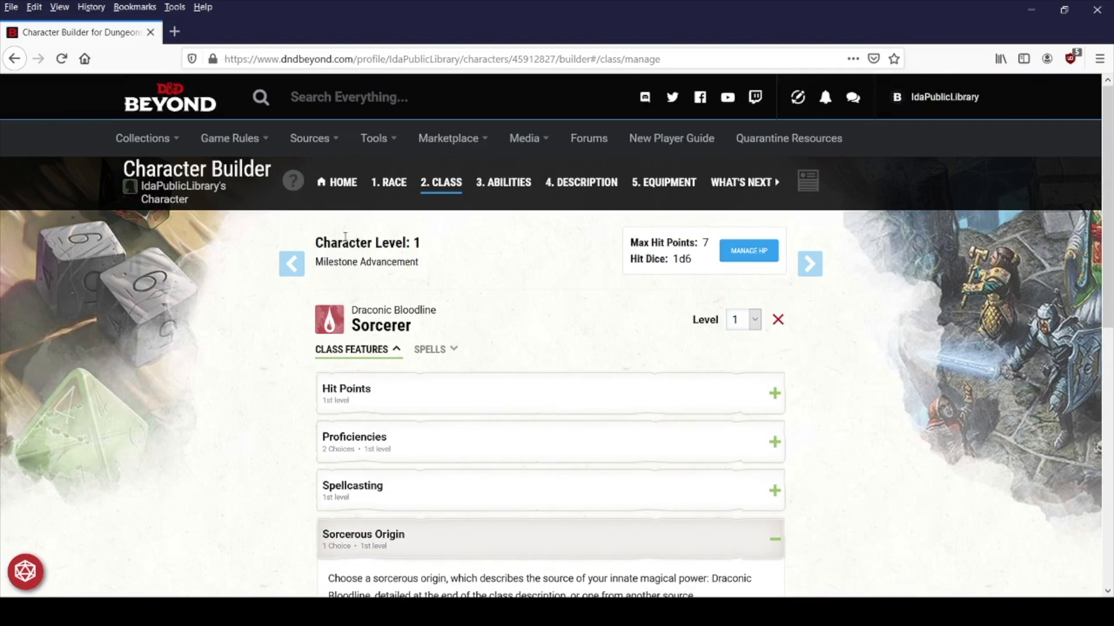
Check the character level shown above the Sorcerer's class features
left_click_drag(315, 244, 440, 248)
left_click(439, 248)
left_click_drag(332, 243, 432, 249)
left_click(432, 249)
scroll(446, 319, "down", 2)
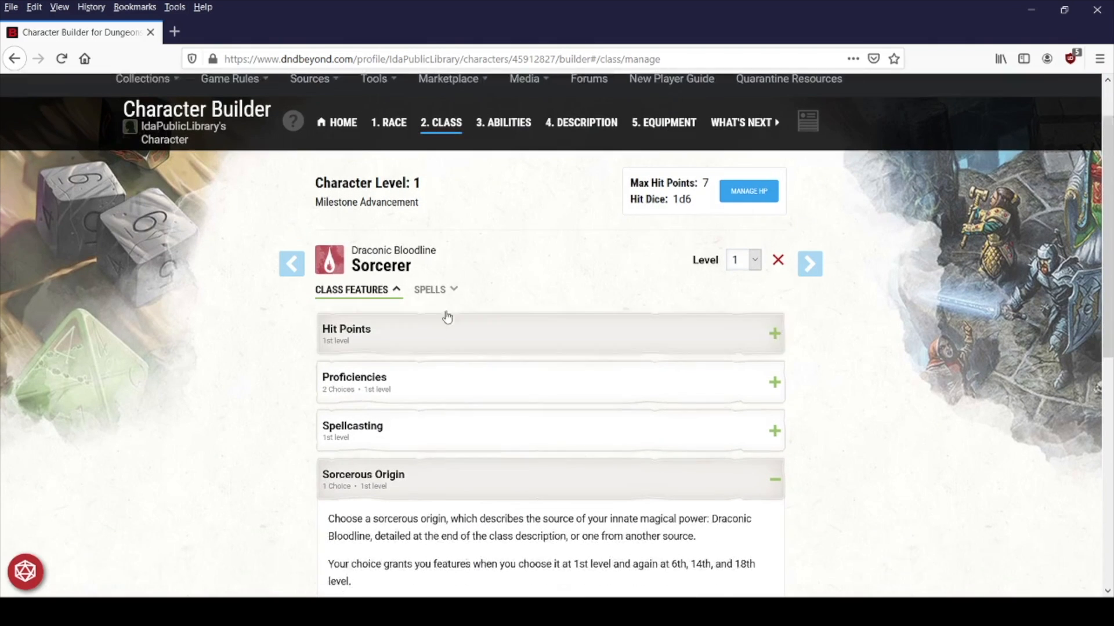
Expand the Sorcerer features available at higher levels, look through them and collapse the list again
scroll(474, 310, "down", 6)
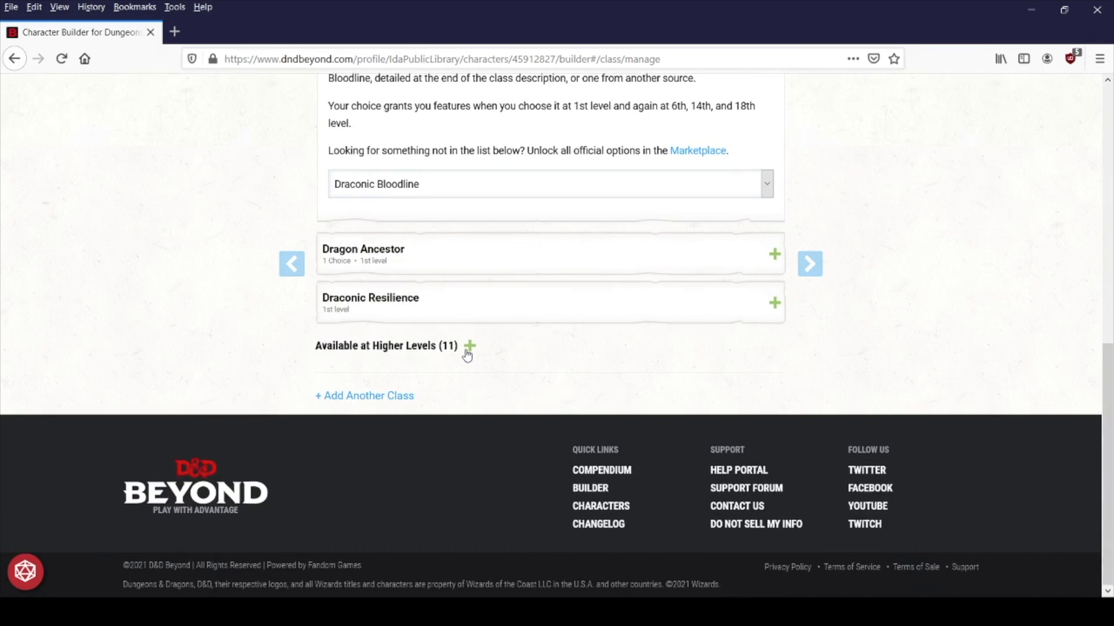
scroll(500, 387, "up", 5)
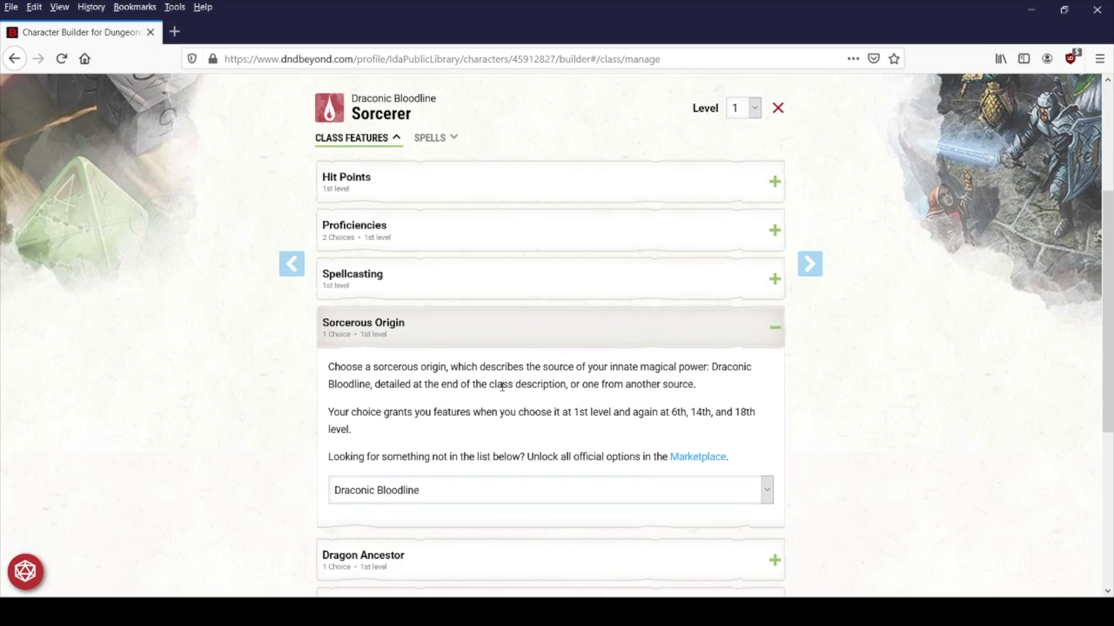
scroll(501, 387, "down", 5)
left_click(470, 346)
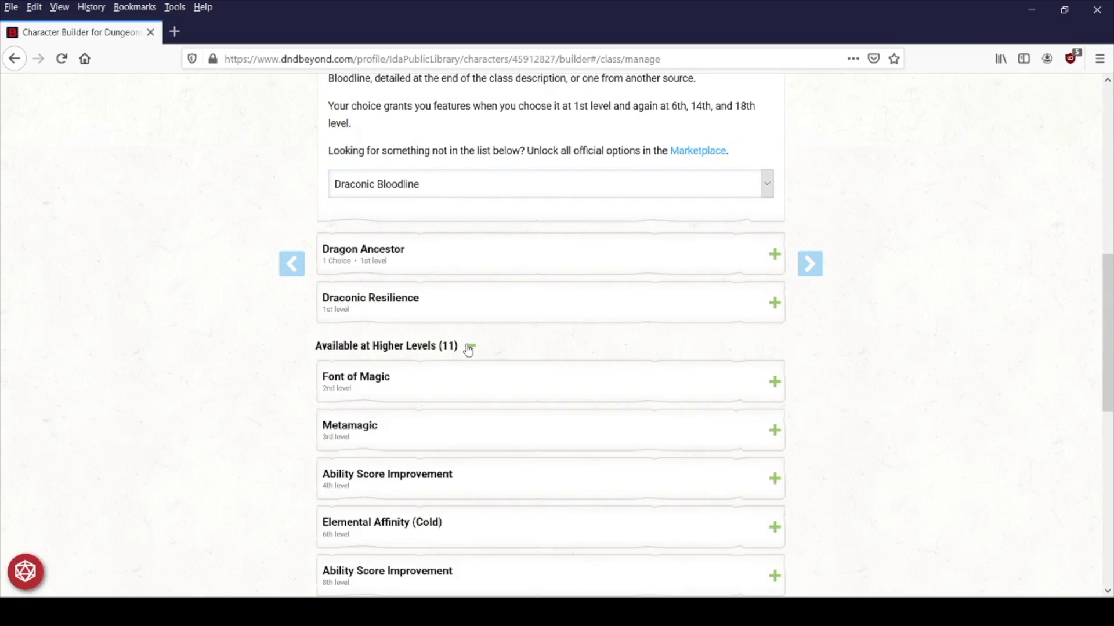
scroll(469, 351, "down", 9)
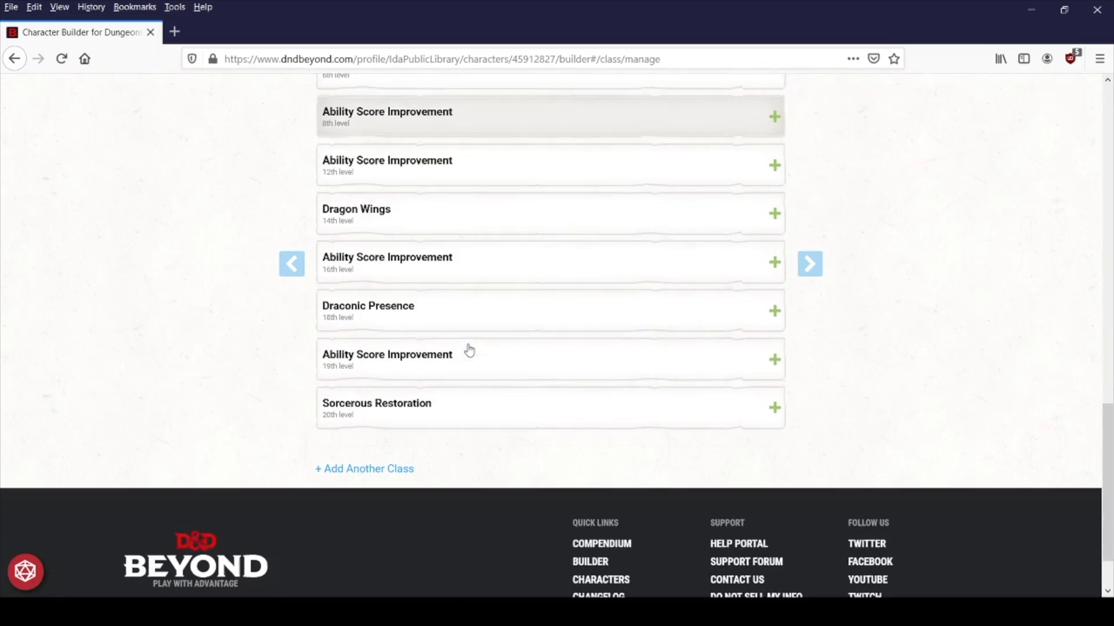
scroll(469, 366, "up", 9)
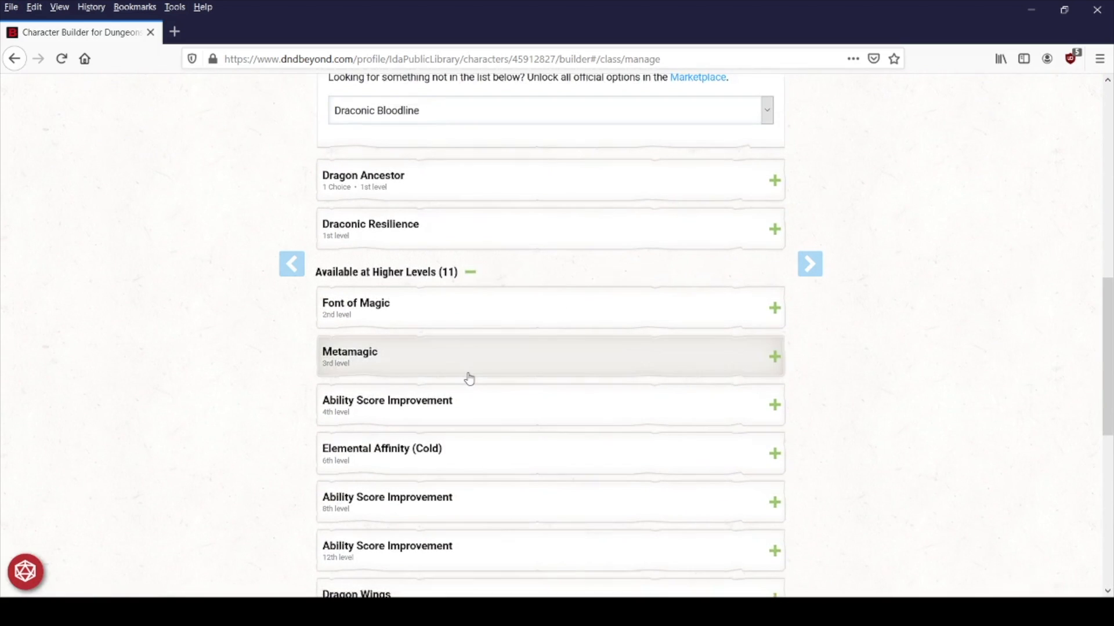
left_click(468, 348)
Set the Sorcerer's level to 7 and look through the class features added at that level
scroll(464, 355, "up", 8)
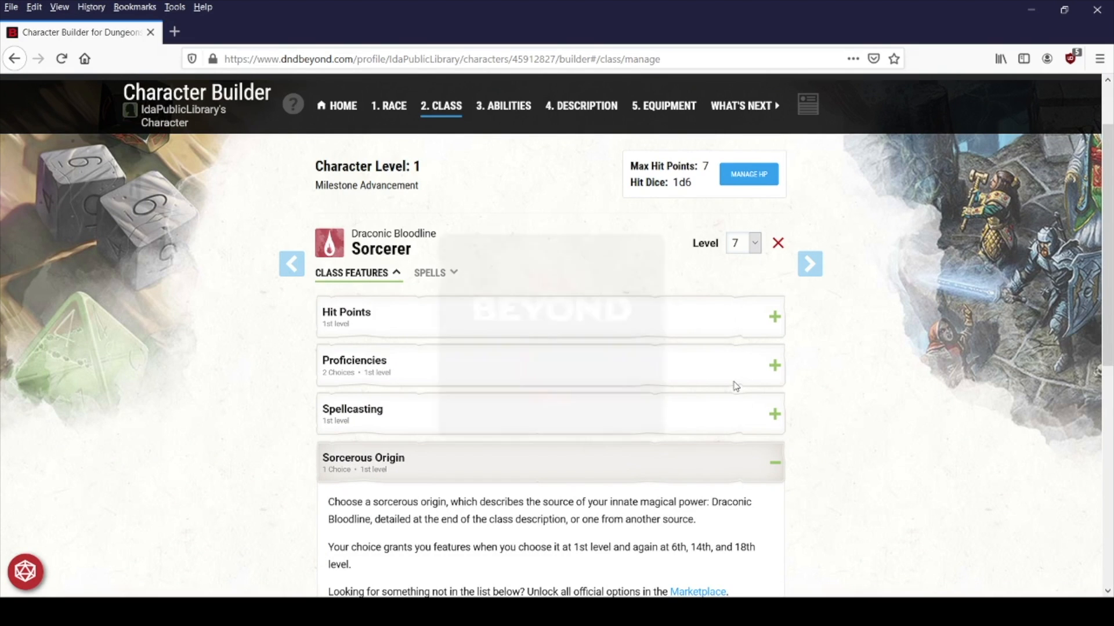
scroll(800, 363, "down", 5)
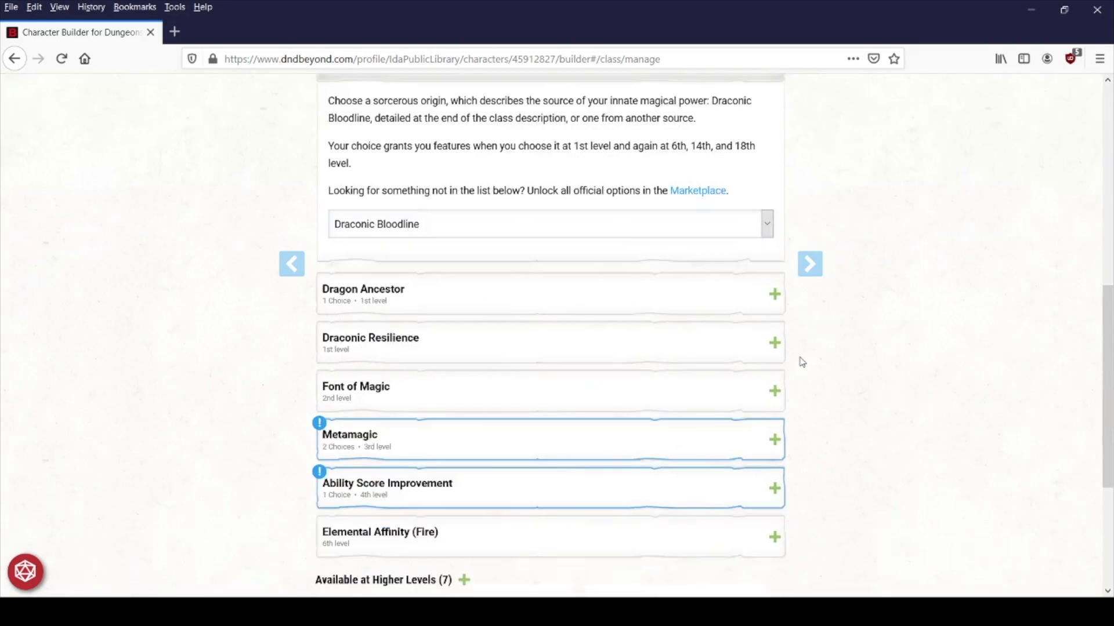
scroll(800, 361, "down", 5)
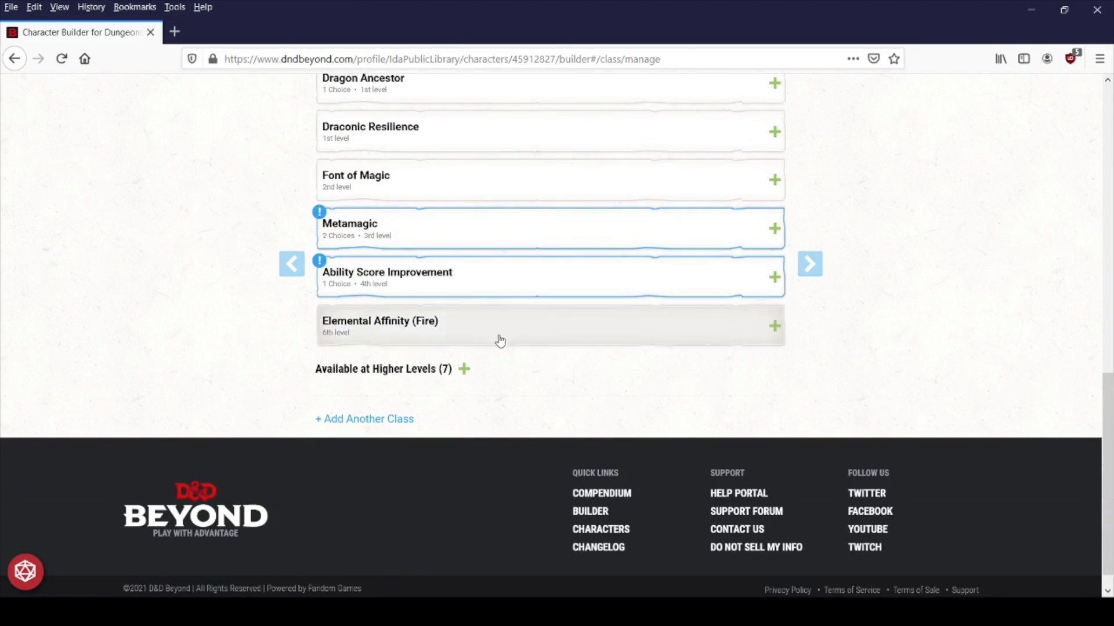
Return the Sorcerer's level to 1, confirm the level-down and look over the remaining class features
scroll(504, 363, "up", 10)
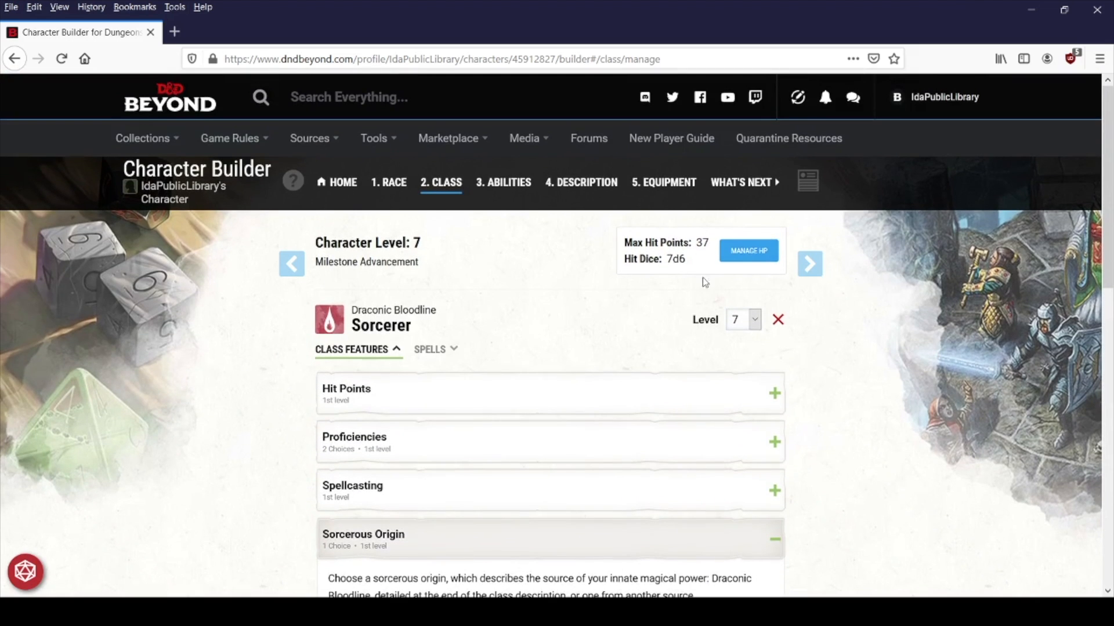
left_click(744, 342)
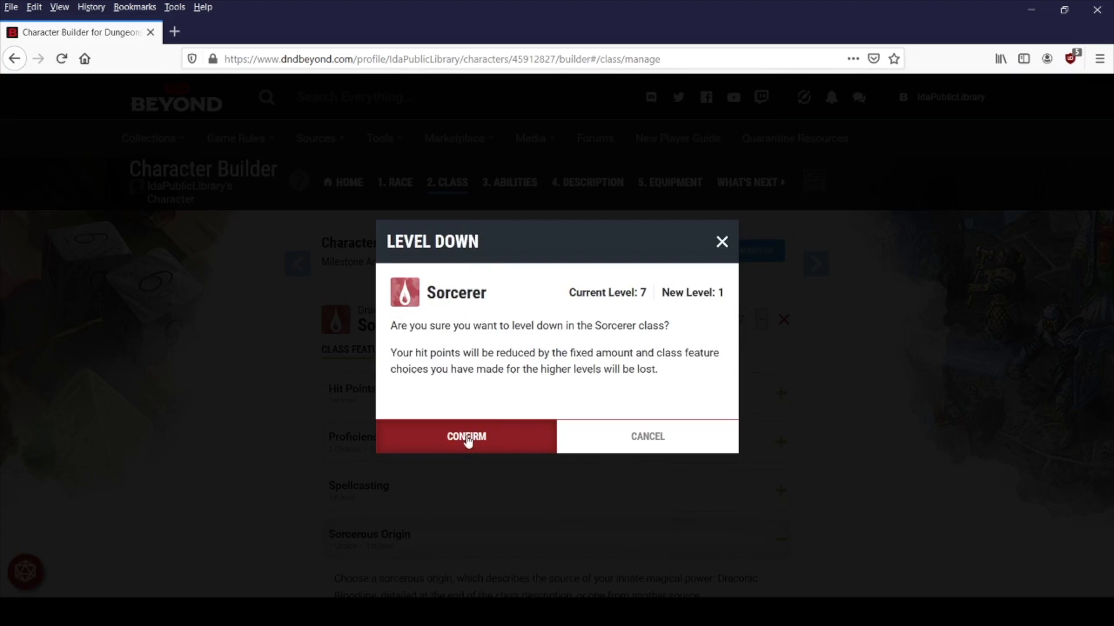
left_click(468, 441)
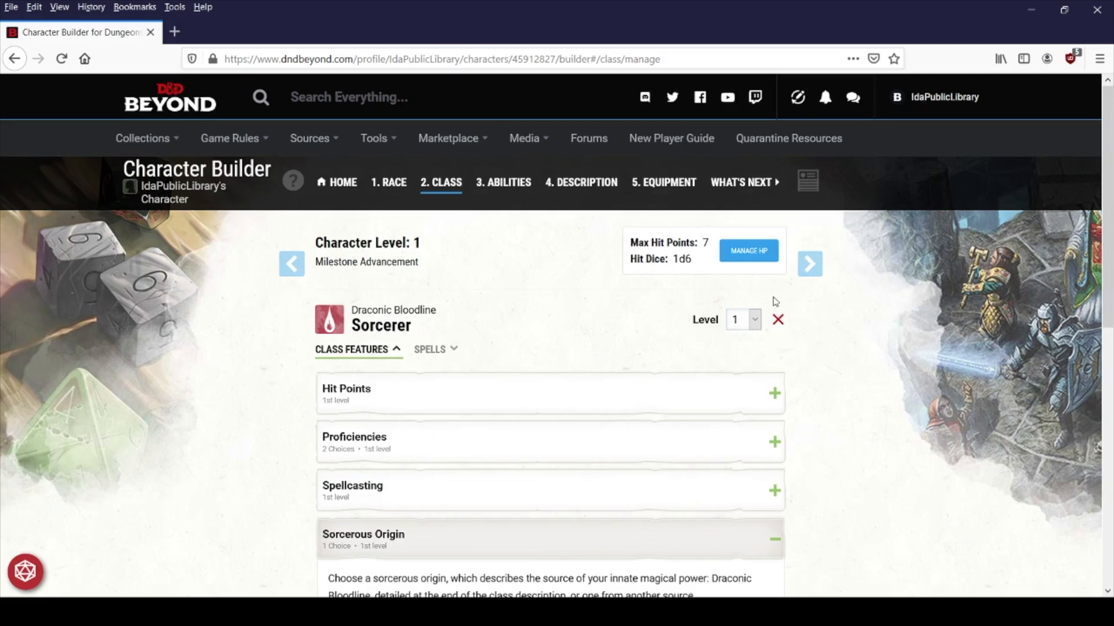
scroll(777, 302, "down", 4)
scroll(789, 307, "down", 5)
scroll(788, 307, "up", 9)
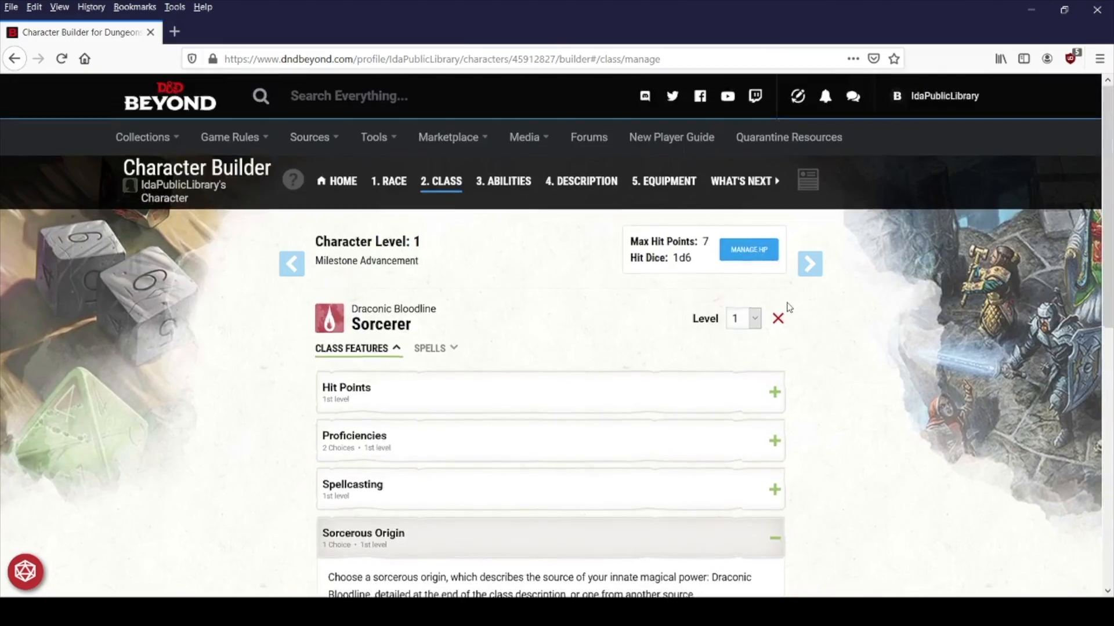
scroll(788, 307, "down", 5)
scroll(789, 307, "down", 4)
scroll(789, 307, "up", 8)
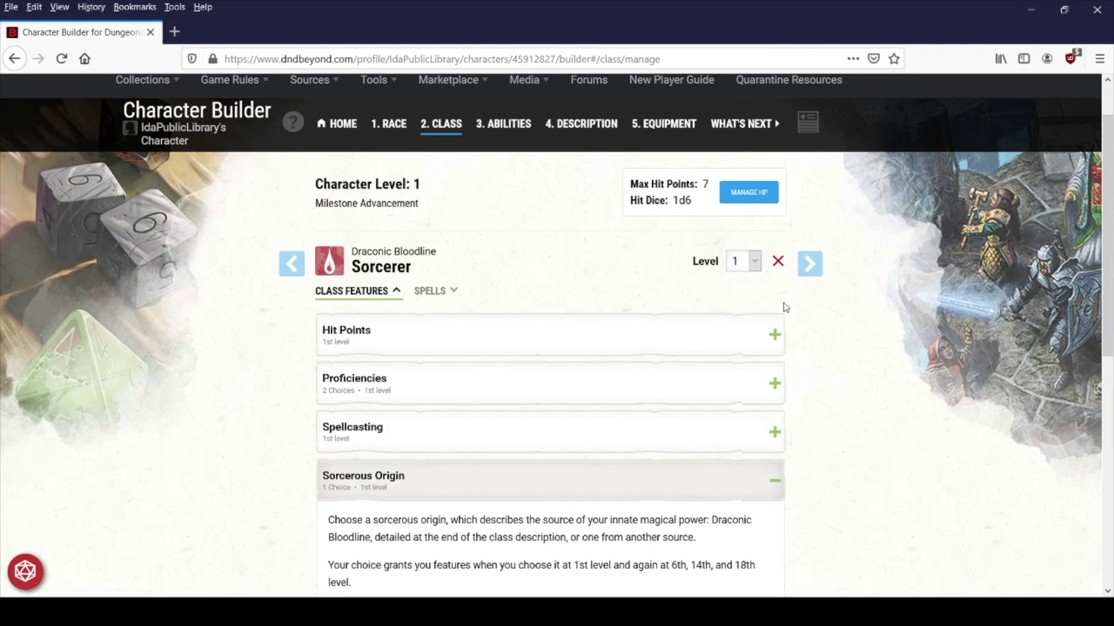
Continue to the Abilities stage of the builder and look through the score calculations for each ability
left_click(832, 268)
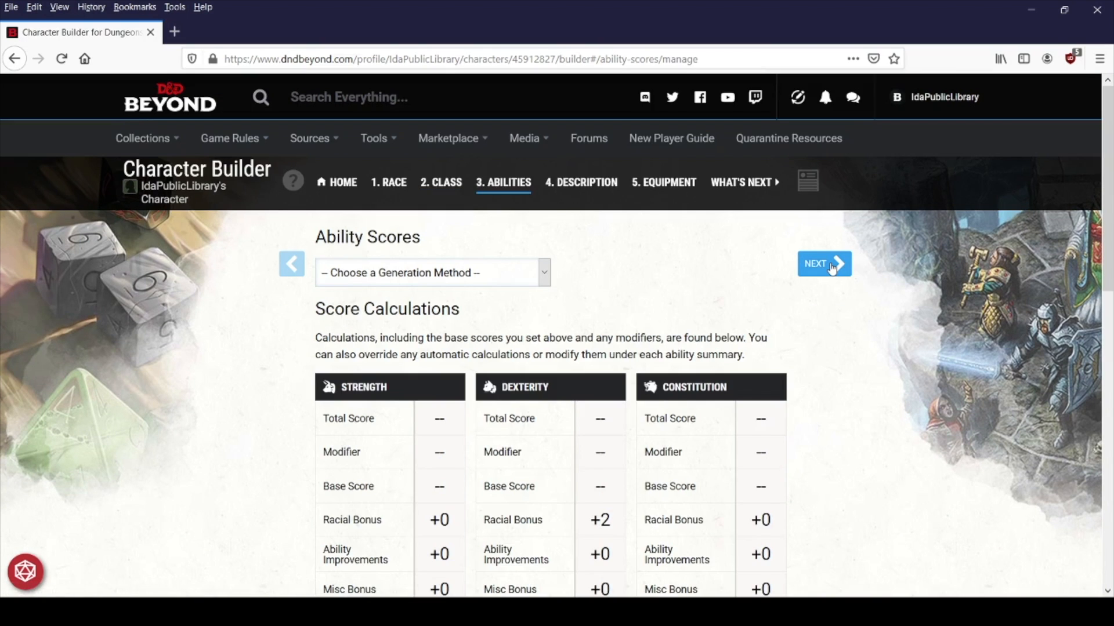
scroll(778, 301, "down", 2)
scroll(779, 301, "down", 4)
scroll(780, 303, "up", 5)
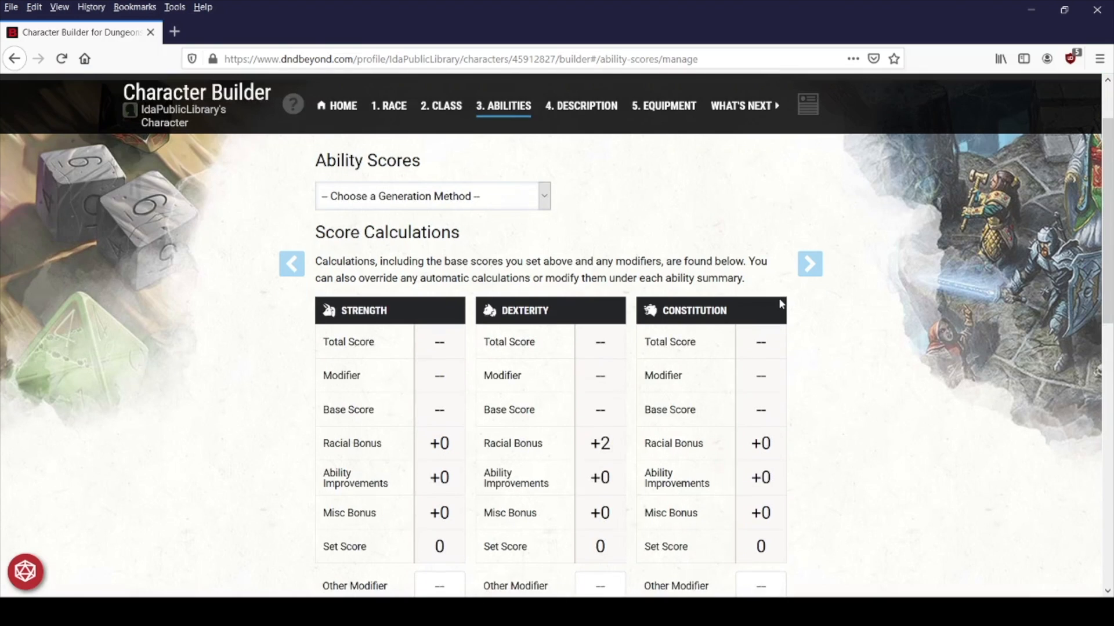
scroll(781, 304, "down", 1)
scroll(782, 304, "up", 3)
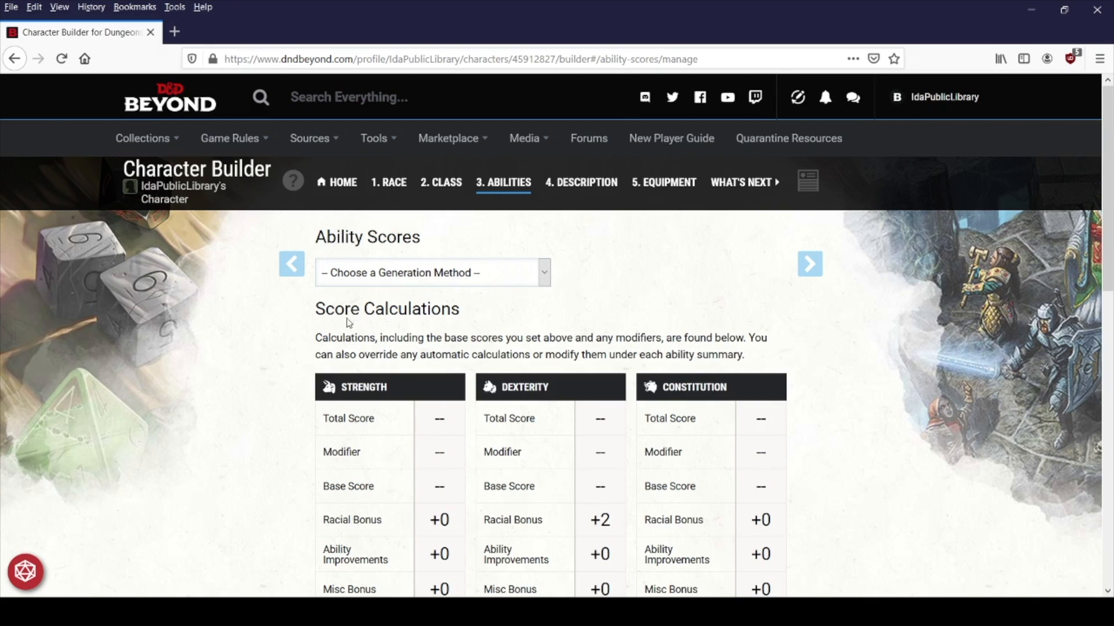
Try the Standard Array generation method with a Strength of 8 and switch the method to Manual/Rolled
left_click(365, 321)
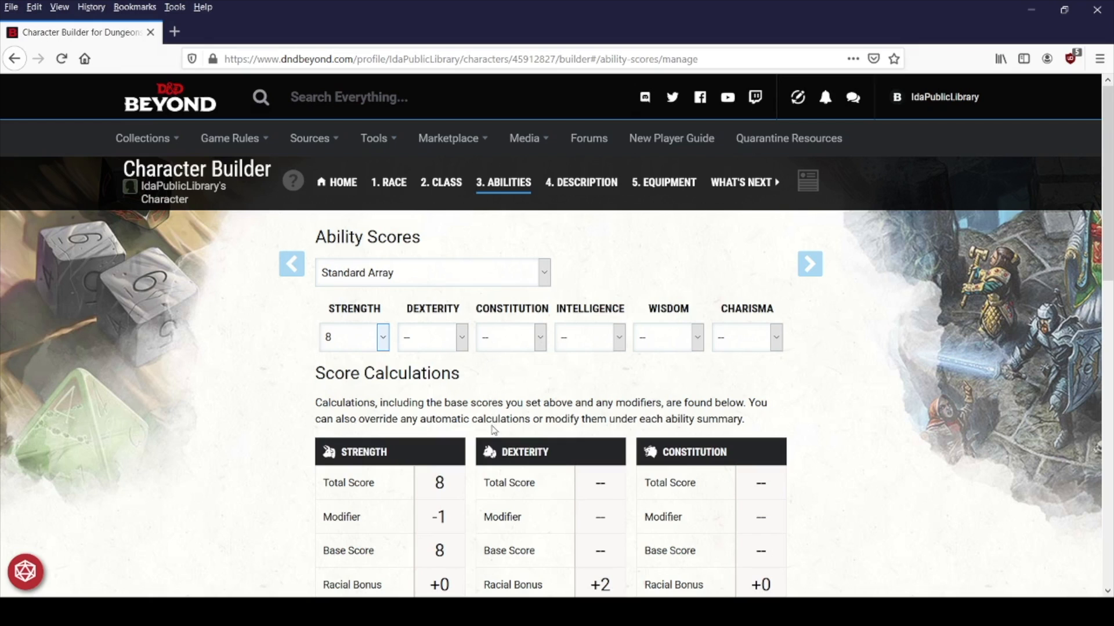
left_click(542, 347)
left_click(509, 365)
key("Down")
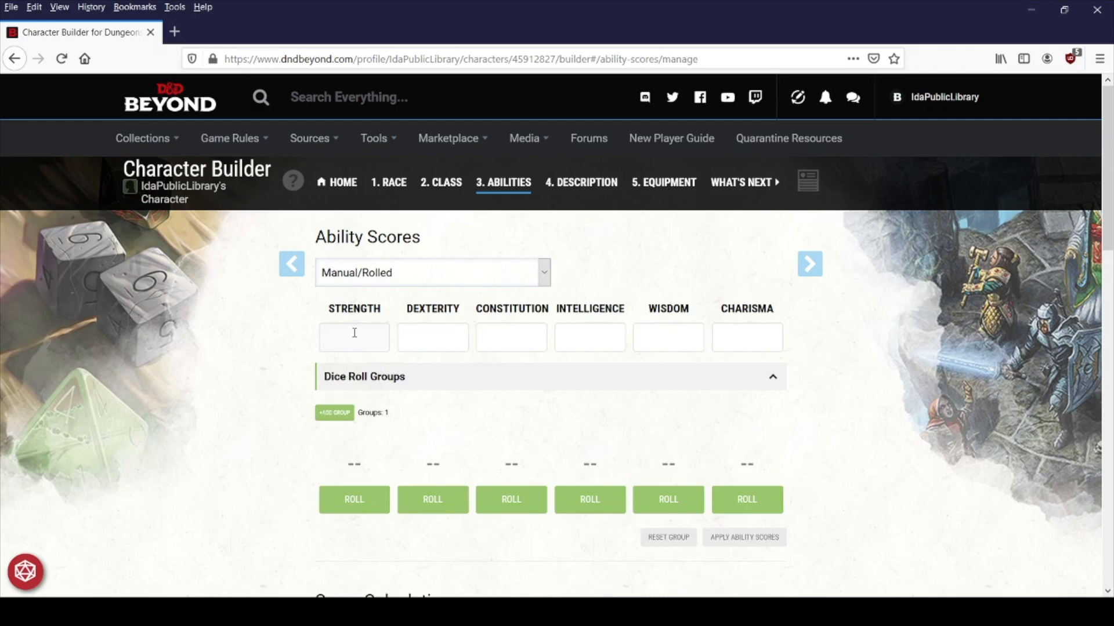
Roll the dice for the first two ability scores in the dice roll group
scroll(355, 325, "down", 4)
scroll(356, 328, "up", 3)
scroll(355, 329, "down", 2)
left_click(361, 352)
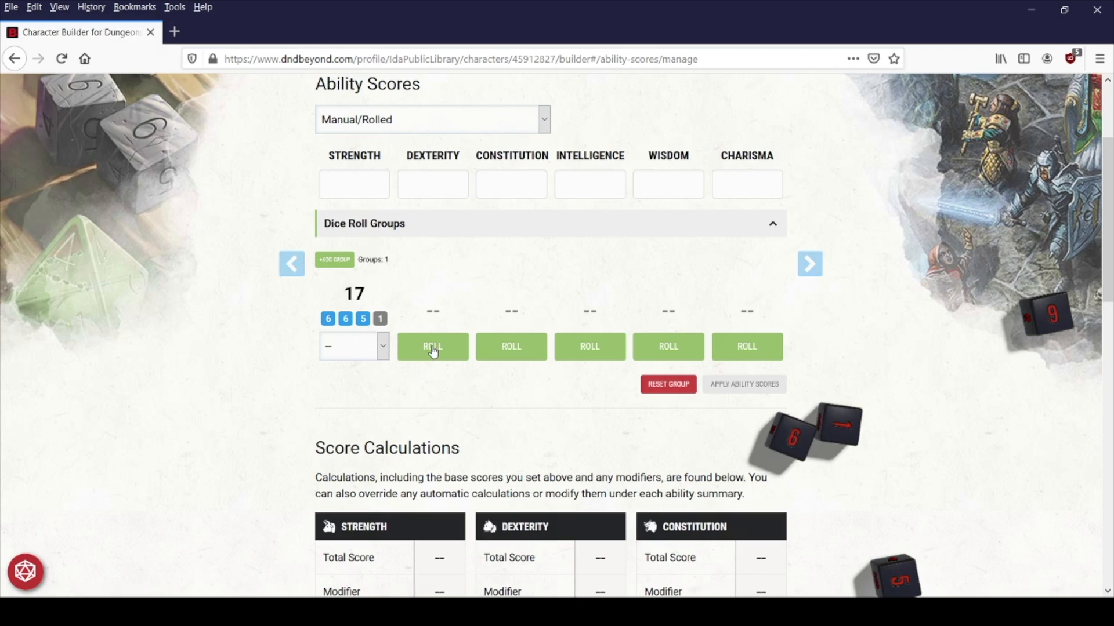
left_click(453, 348)
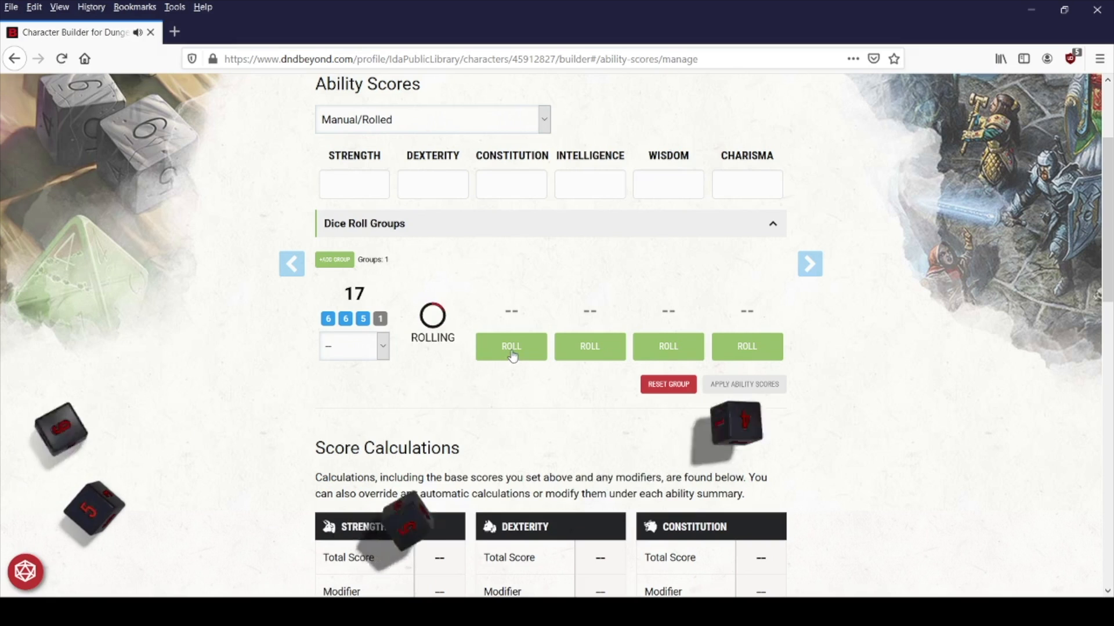
left_click(567, 359)
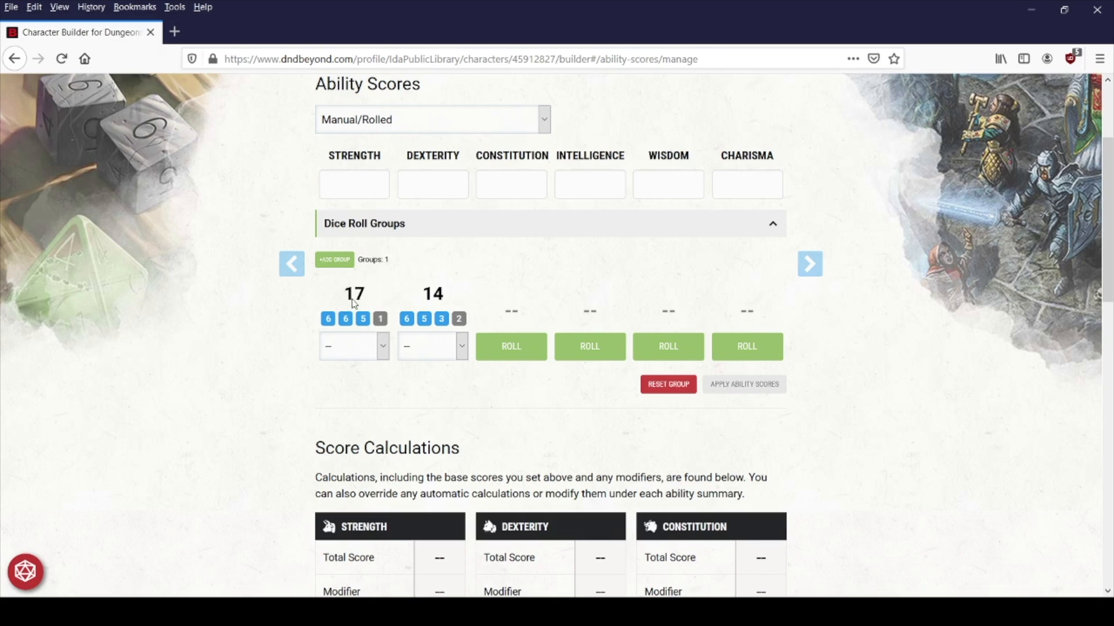
Enter 17 as the Charisma score in the manual ability scores
left_click(752, 194)
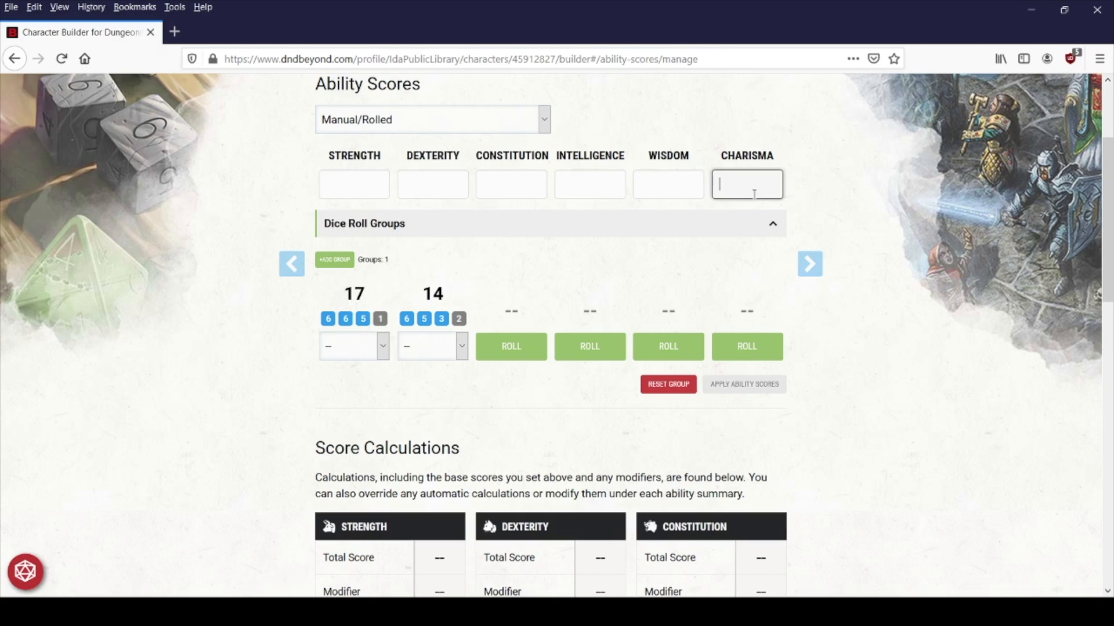
type("17")
left_click(754, 224)
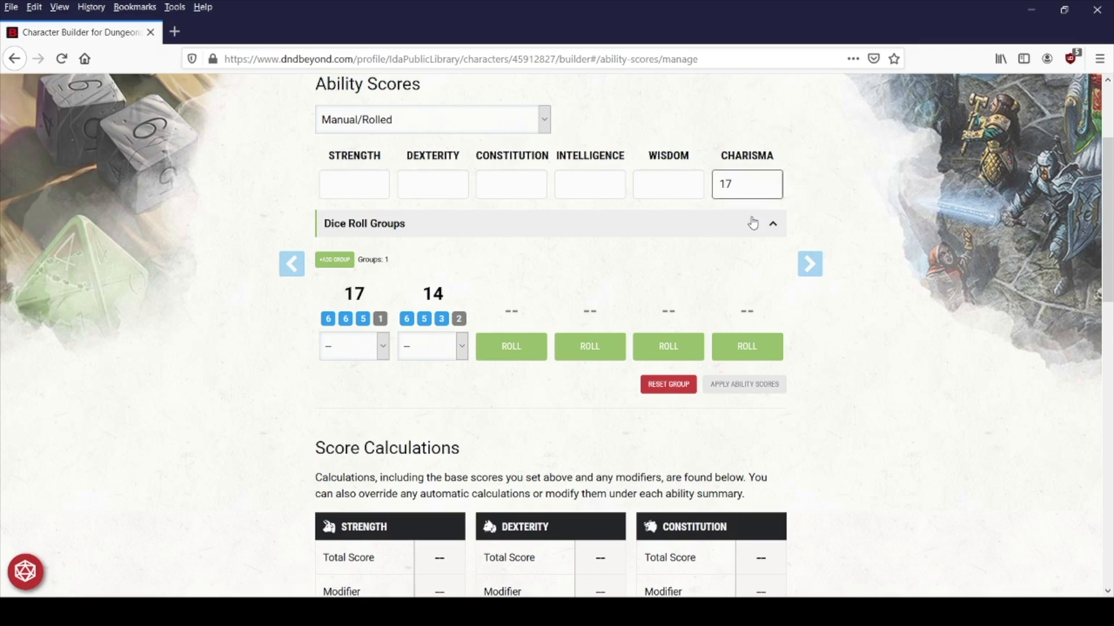
left_click(753, 225)
left_click(679, 183)
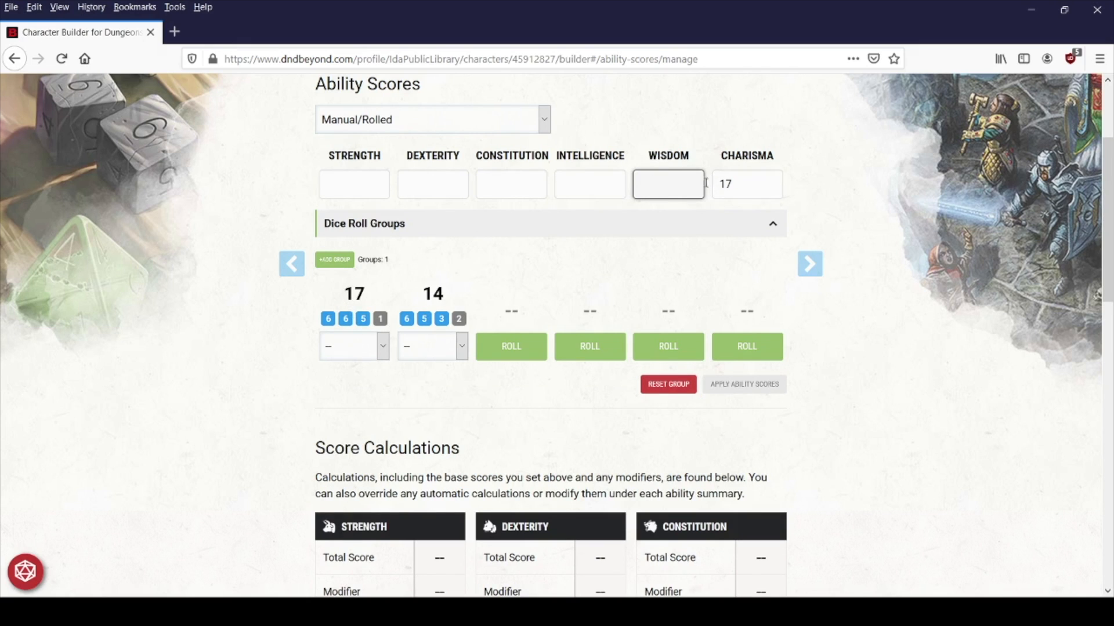
left_click(754, 179)
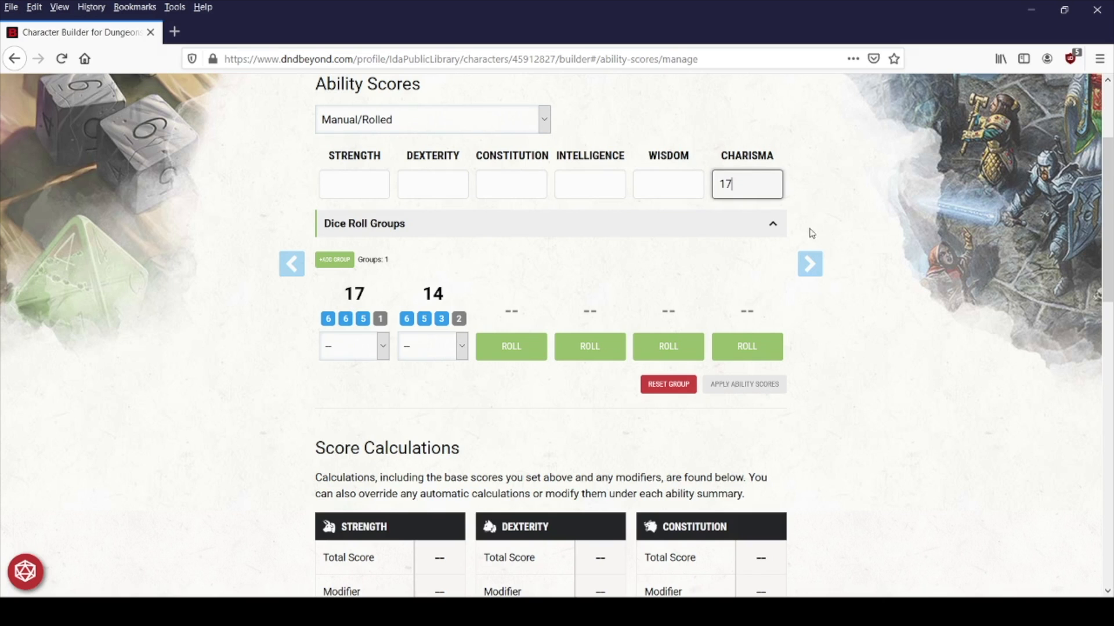
Try the Point Buy generation method, setting Strength to 12 and checking the points remaining
scroll(812, 235, "up", 2)
left_click(539, 199)
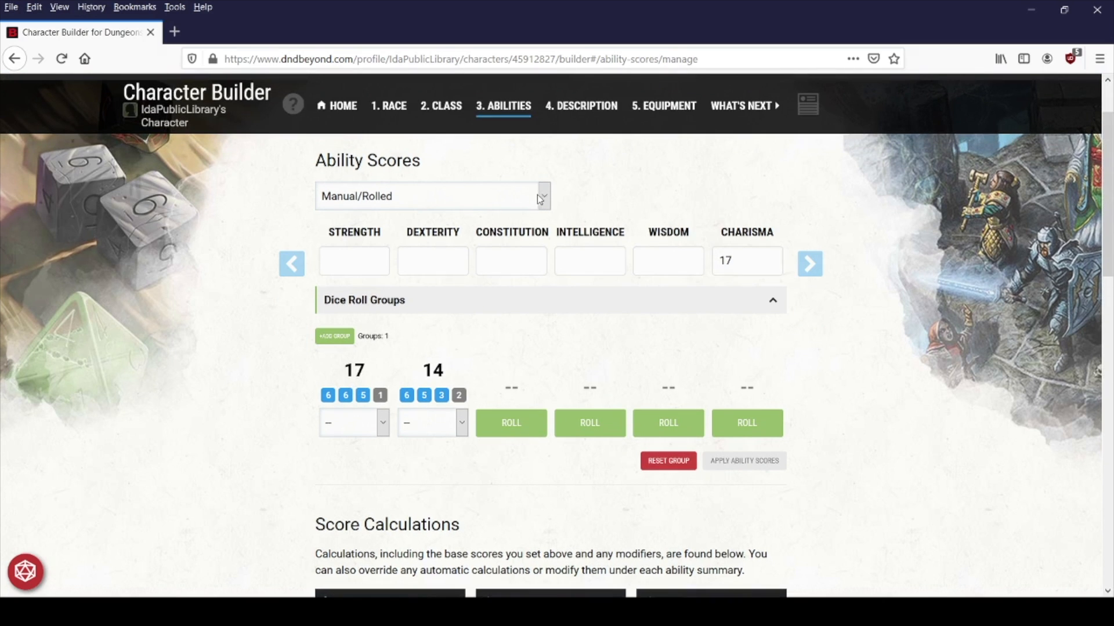
left_click(419, 289)
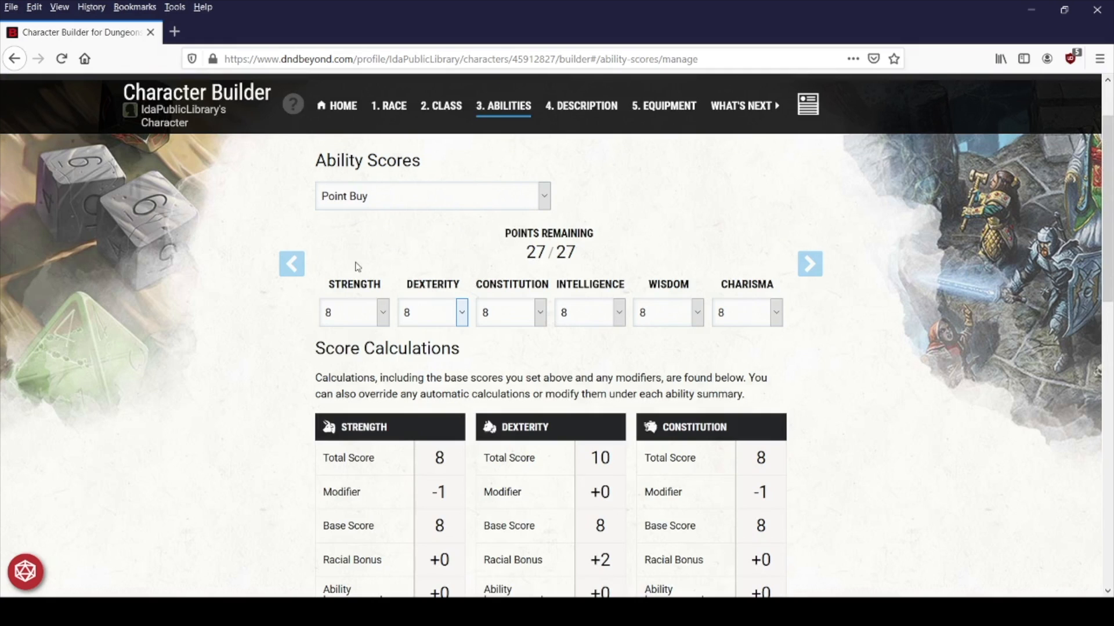
left_click_drag(526, 253, 580, 254)
left_click(579, 254)
left_click_drag(525, 255, 584, 261)
left_click(584, 261)
left_click(365, 416)
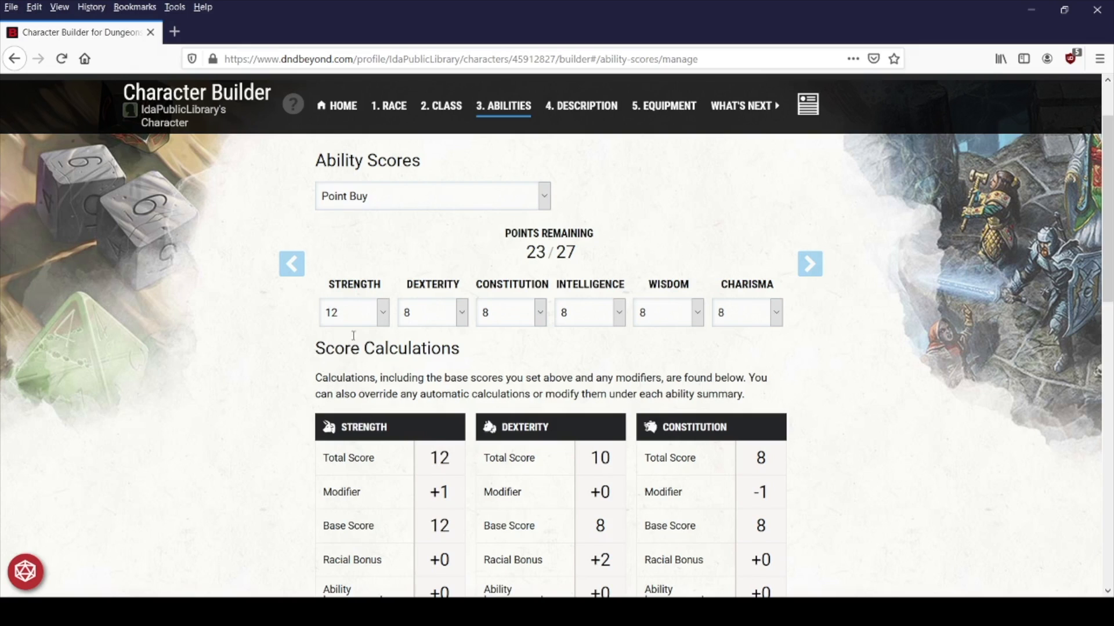
double_click(534, 253)
left_click(368, 343)
Use Standard Array and assign Strength 10, Dexterity 12, Constitution 8, Intelligence 13, Wisdom 14 and Charisma 15
left_click(391, 245)
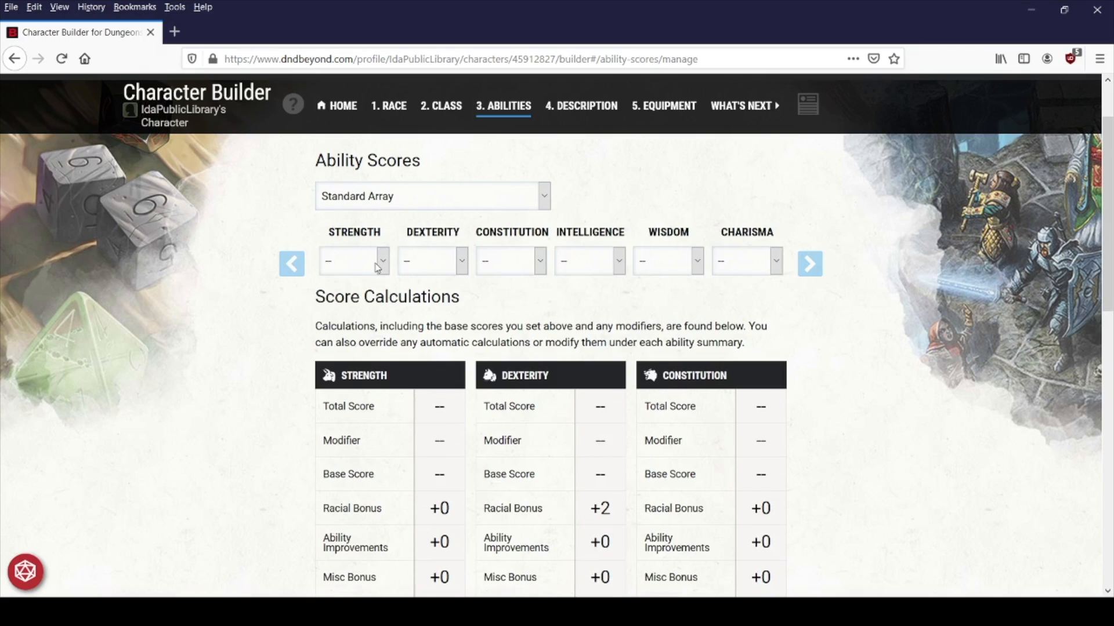
left_click(745, 262)
left_click(734, 406)
left_click(665, 379)
left_click(618, 268)
left_click(575, 345)
left_click(512, 310)
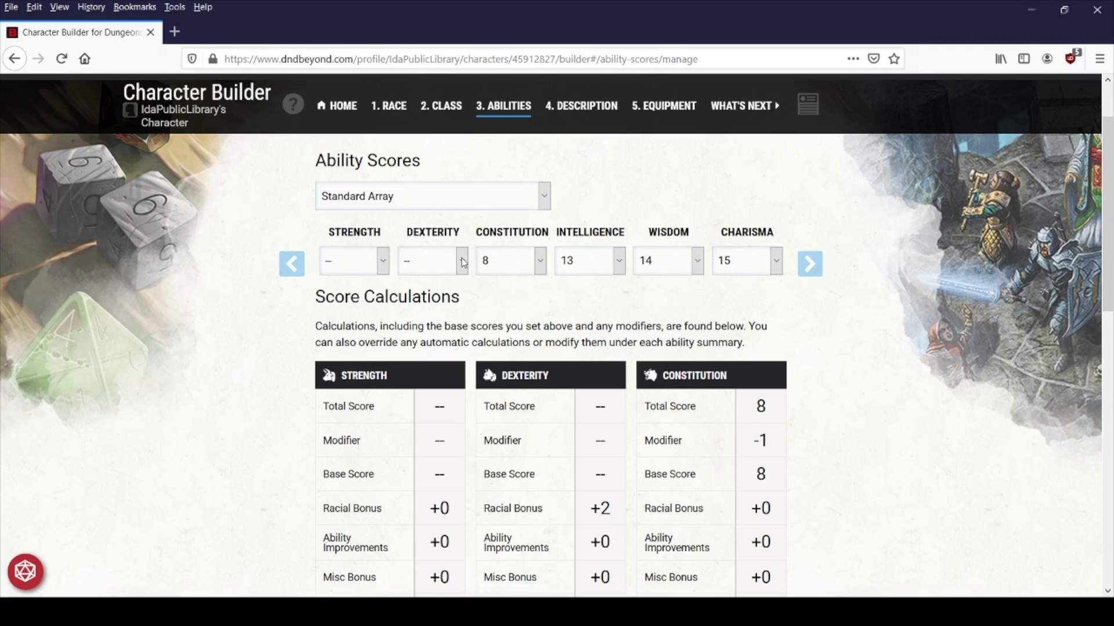
left_click(440, 328)
left_click(383, 268)
left_click(367, 302)
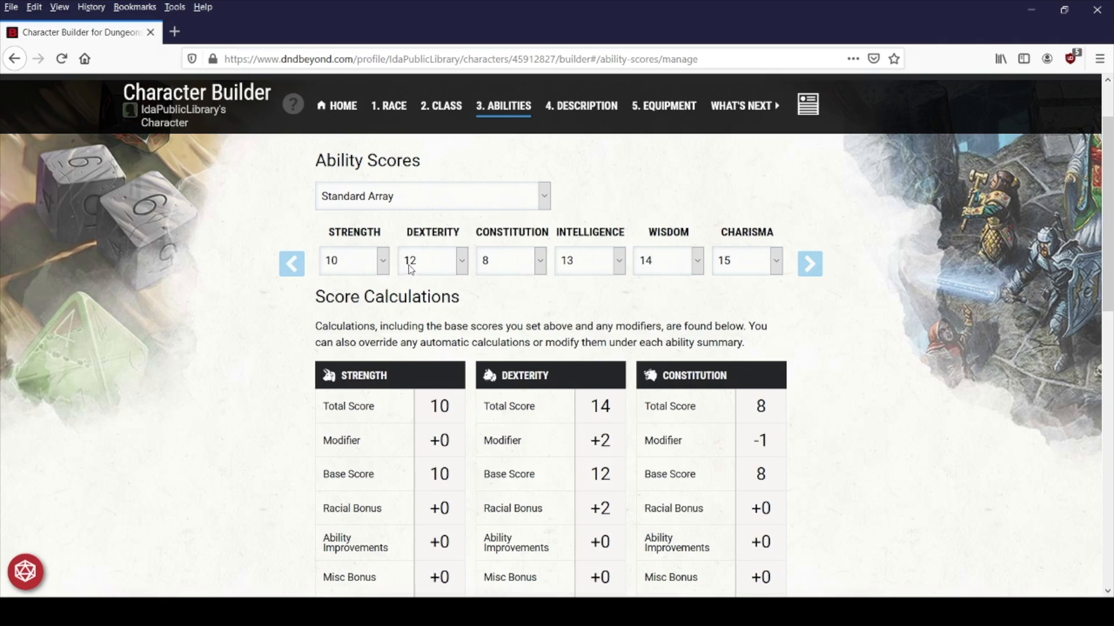
Examine the score calculations for all six abilities, including the Dexterity racial bonus and modifier
scroll(600, 343, "down", 8)
scroll(601, 344, "up", 6)
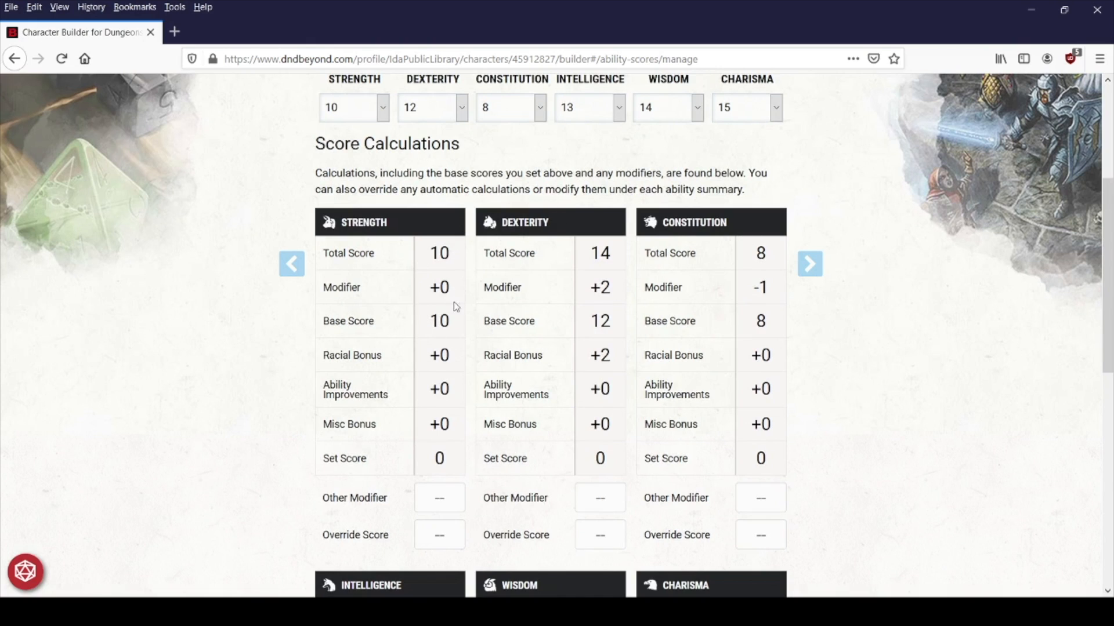
scroll(495, 405, "up", 3)
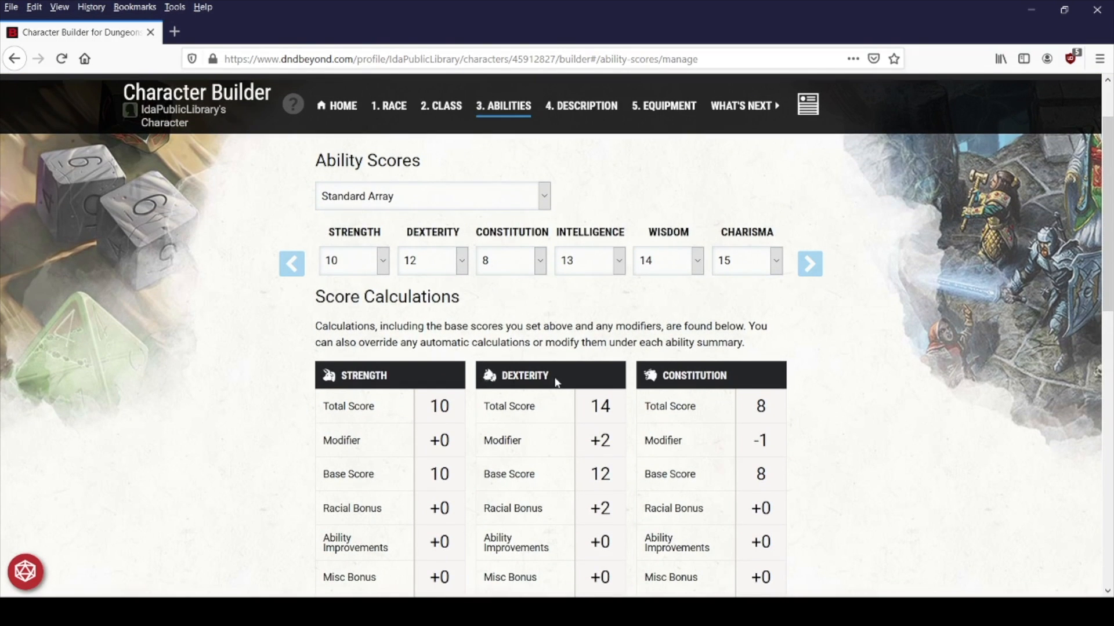
scroll(574, 393, "down", 2)
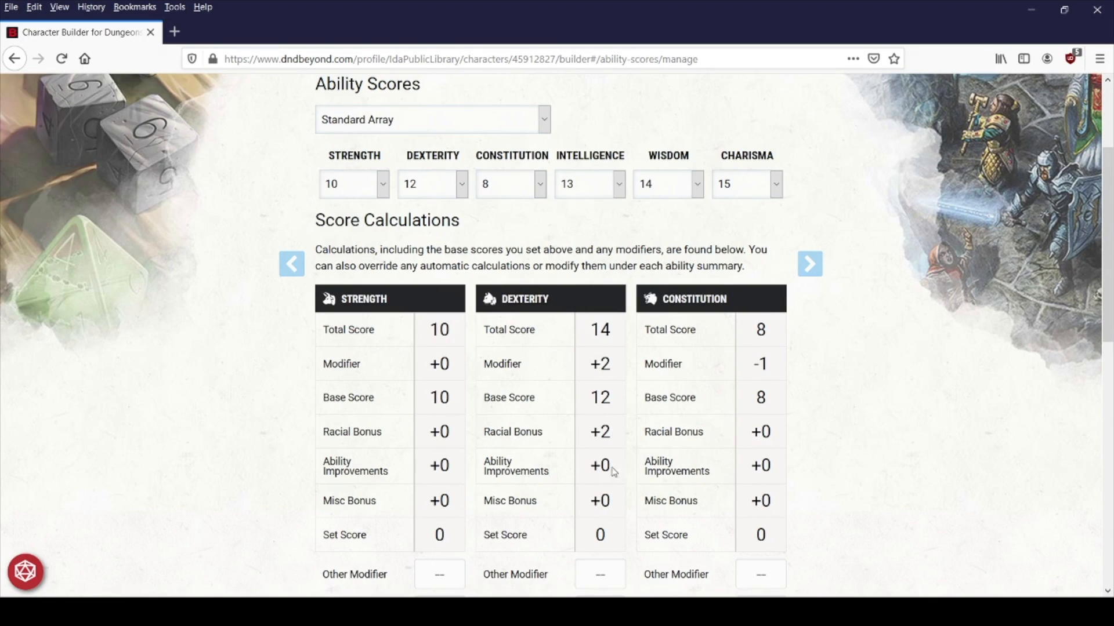
left_click_drag(591, 362, 610, 363)
left_click(608, 390)
scroll(610, 389, "down", 2)
scroll(609, 377, "up", 5)
scroll(687, 385, "down", 5)
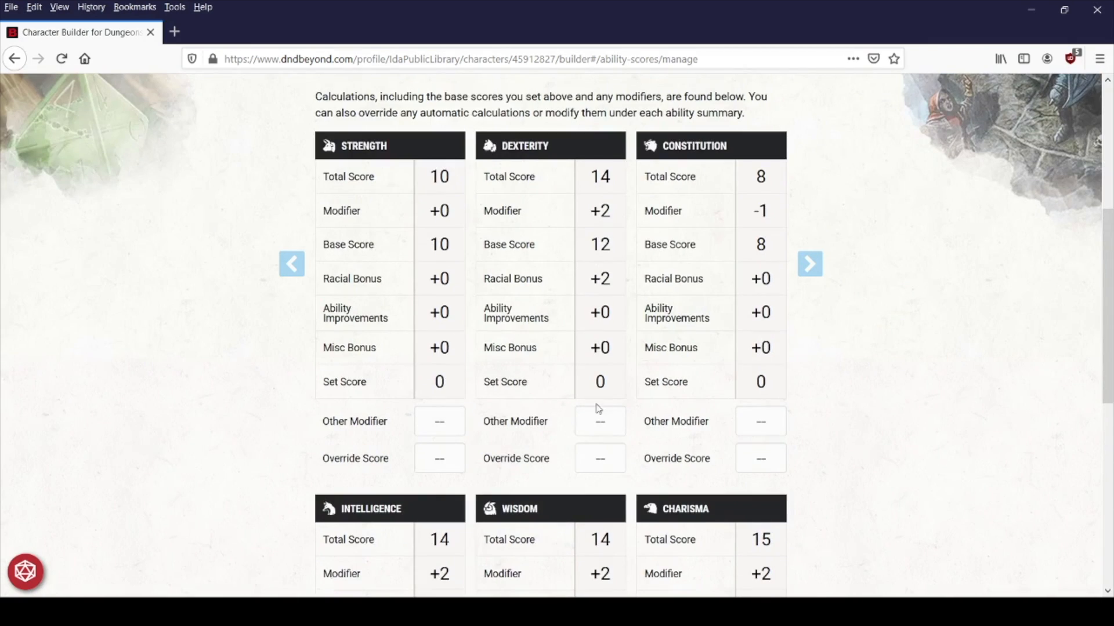
scroll(588, 426, "up", 4)
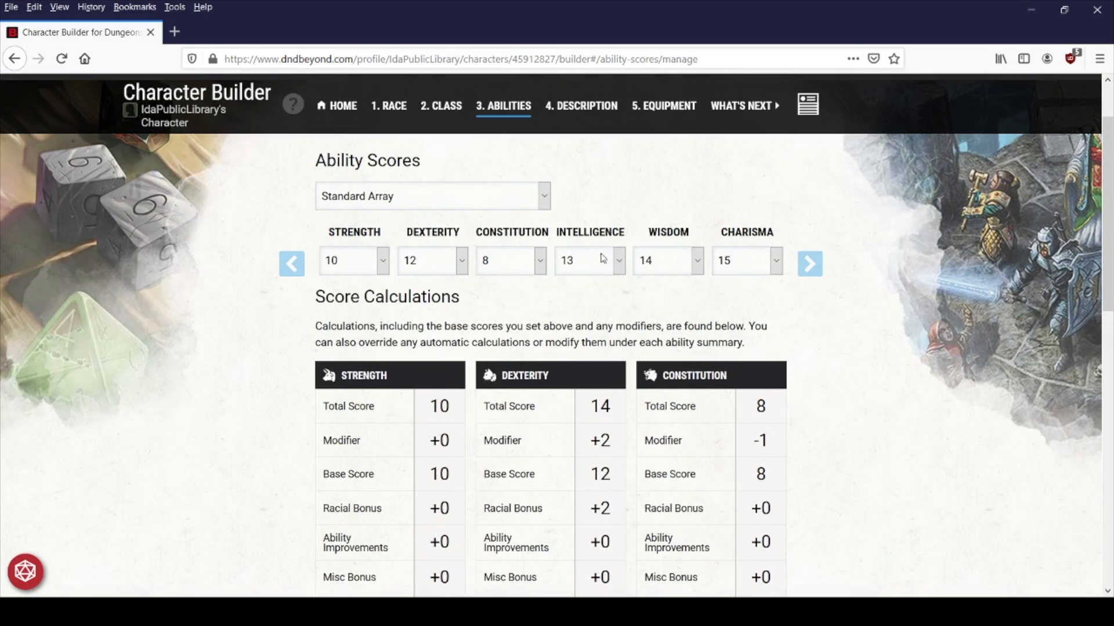
Continue to the Description stage of the builder and look over its name, background and characteristics sections
left_click(816, 267)
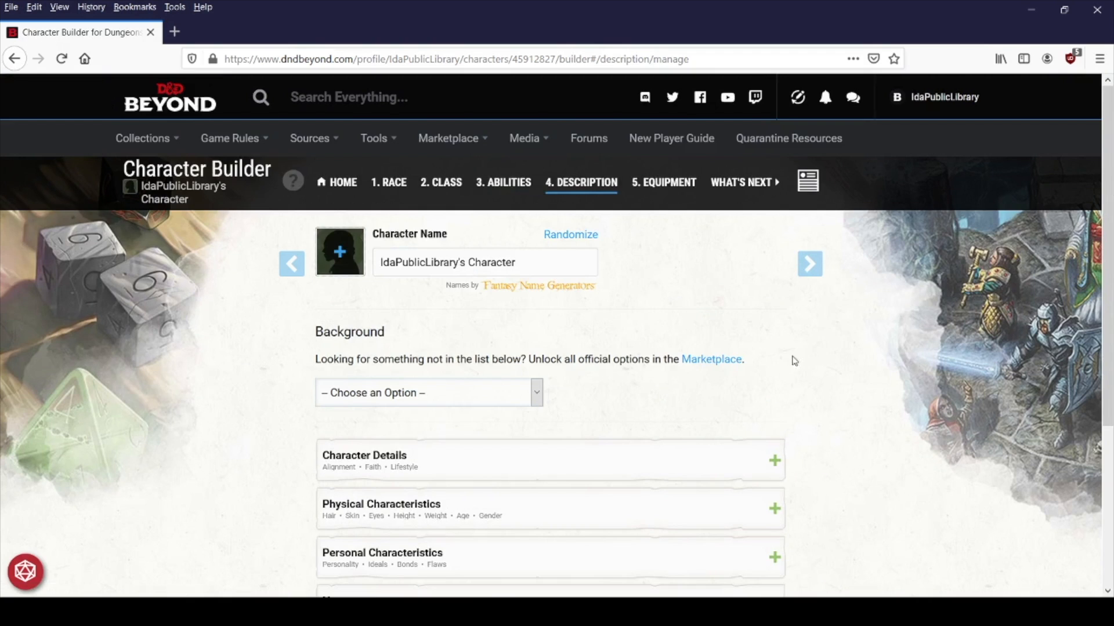
scroll(780, 329, "down", 5)
scroll(795, 373, "up", 5)
scroll(798, 376, "down", 3)
scroll(798, 376, "up", 3)
scroll(798, 376, "down", 3)
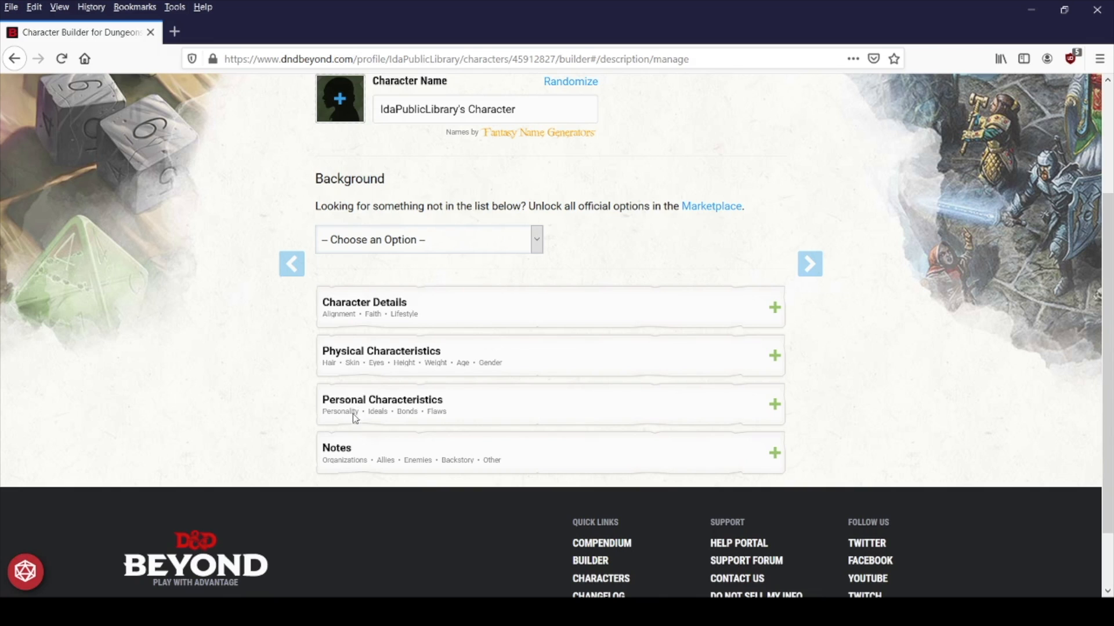
Choose the Criminal / Spy background and look over its proficiencies and the detail sections
left_click(405, 344)
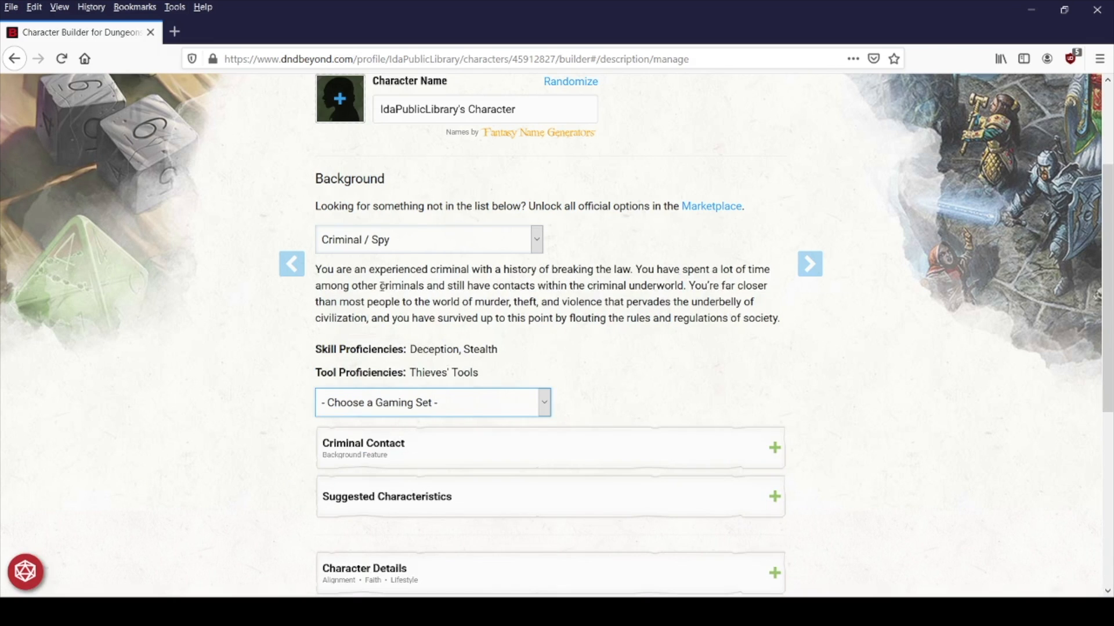
scroll(575, 406, "down", 5)
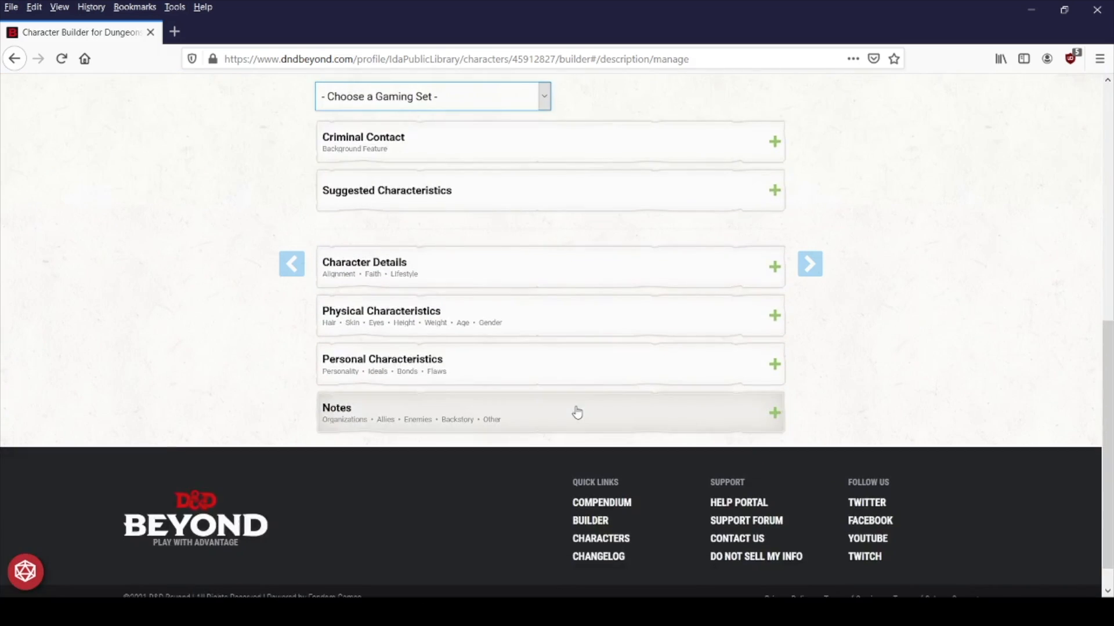
scroll(492, 335, "up", 4)
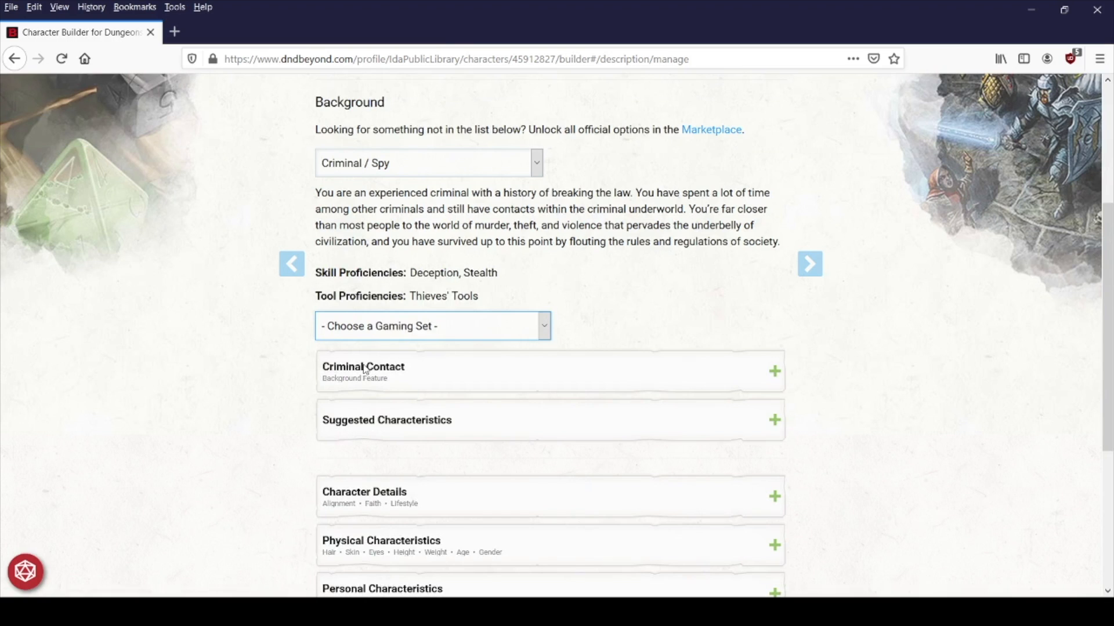
Choose Playing Card Set as the background's gaming set, and briefly expand and collapse the Criminal Contact feature
left_click(387, 414)
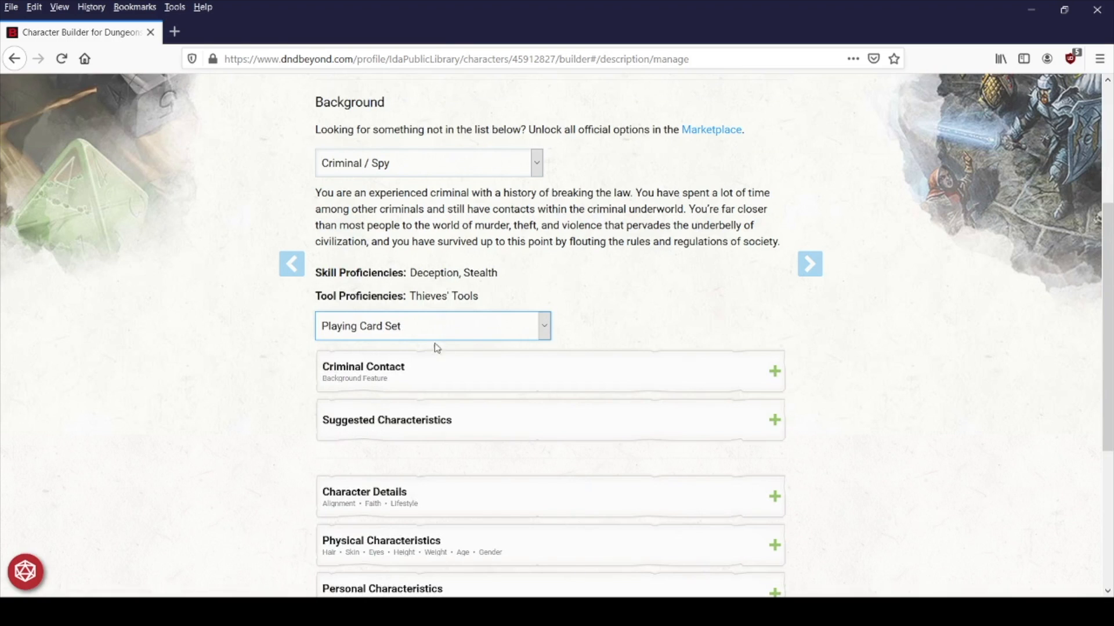
left_click(765, 373)
left_click(765, 373)
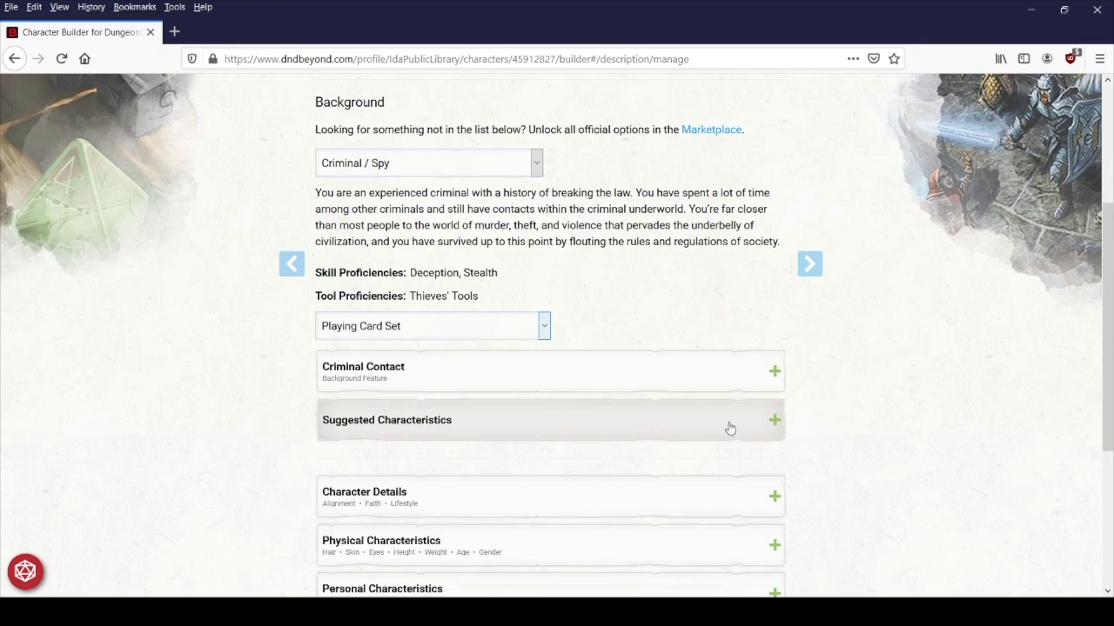
Expand the Character Details section, look over its alignment, faith and lifestyle fields, and collapse it again
scroll(823, 412, "down", 2)
scroll(822, 412, "up", 1)
scroll(823, 413, "down", 3)
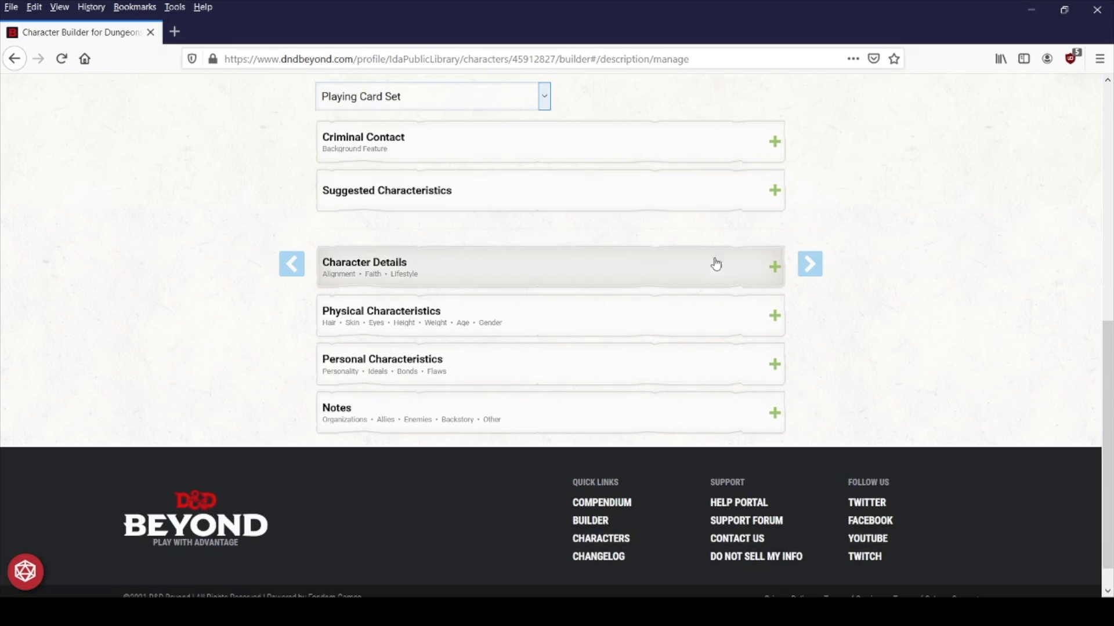
left_click(774, 270)
scroll(520, 287, "down", 3)
scroll(520, 286, "up", 3)
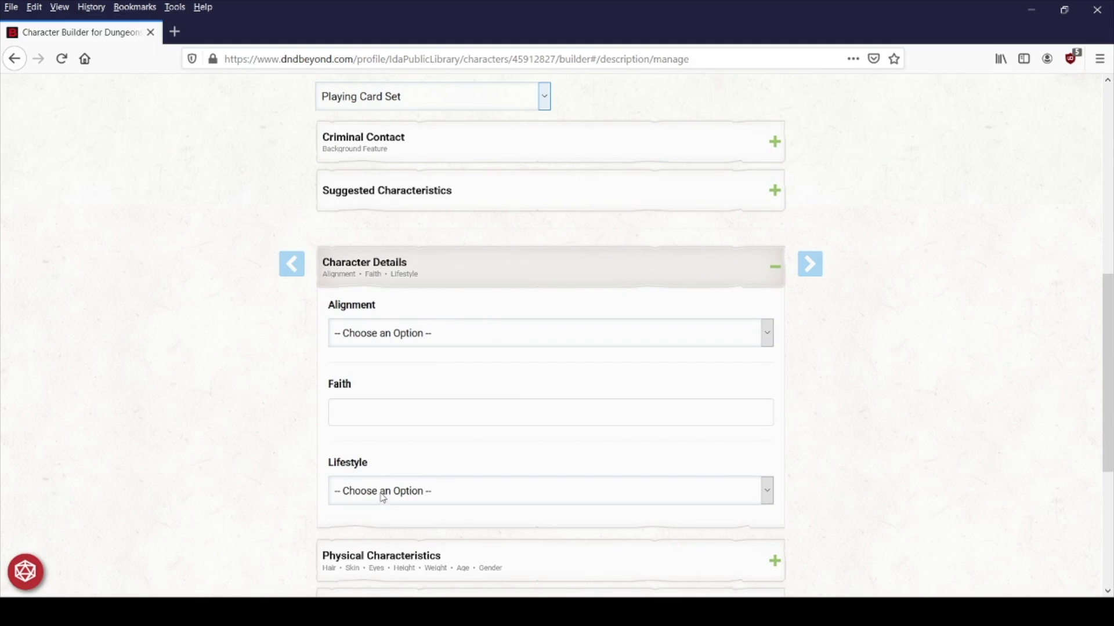
scroll(441, 348, "down", 2)
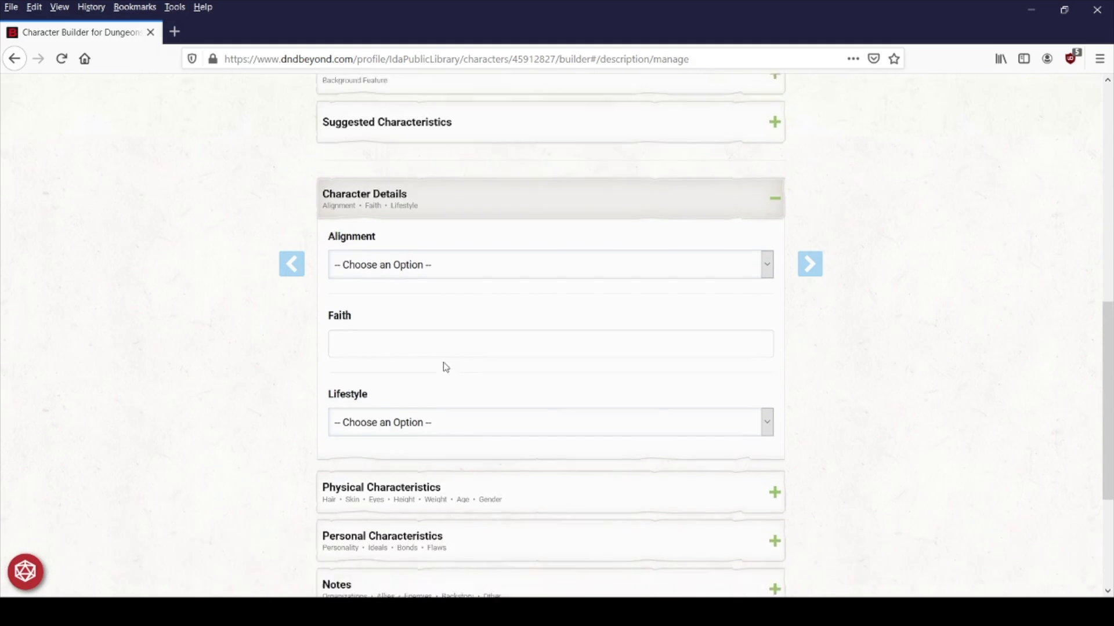
left_click(495, 197)
Look over the Physical Characteristics fields, including hair, skin, eyes and height, and collapse the section without entering anything
left_click(487, 289)
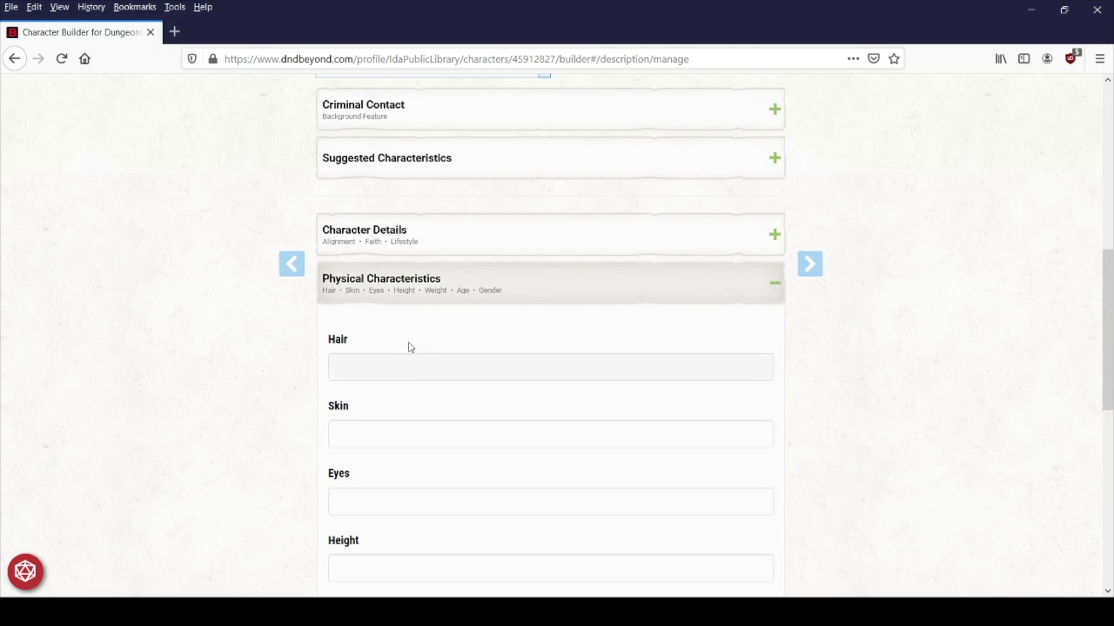
left_click(351, 372)
left_click(381, 429)
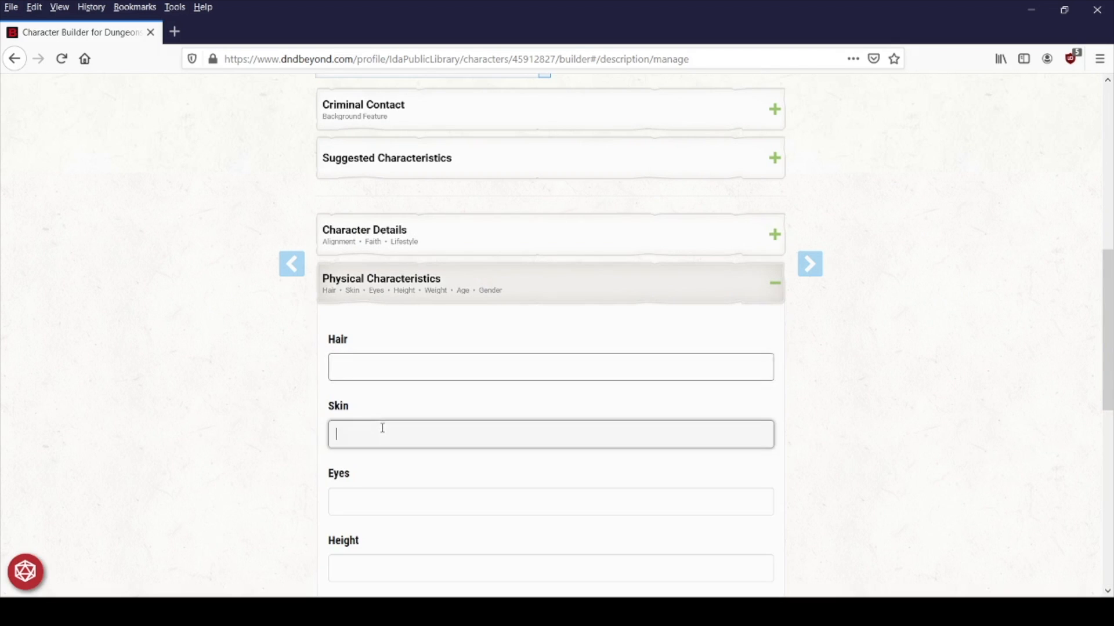
scroll(398, 438, "down", 3)
scroll(436, 364, "up", 4)
left_click(437, 364)
Under Personal Characteristics, add the suggested personality trait "I always have a plan for what to do when things go wrong."
left_click(452, 412)
scroll(460, 420, "down", 4)
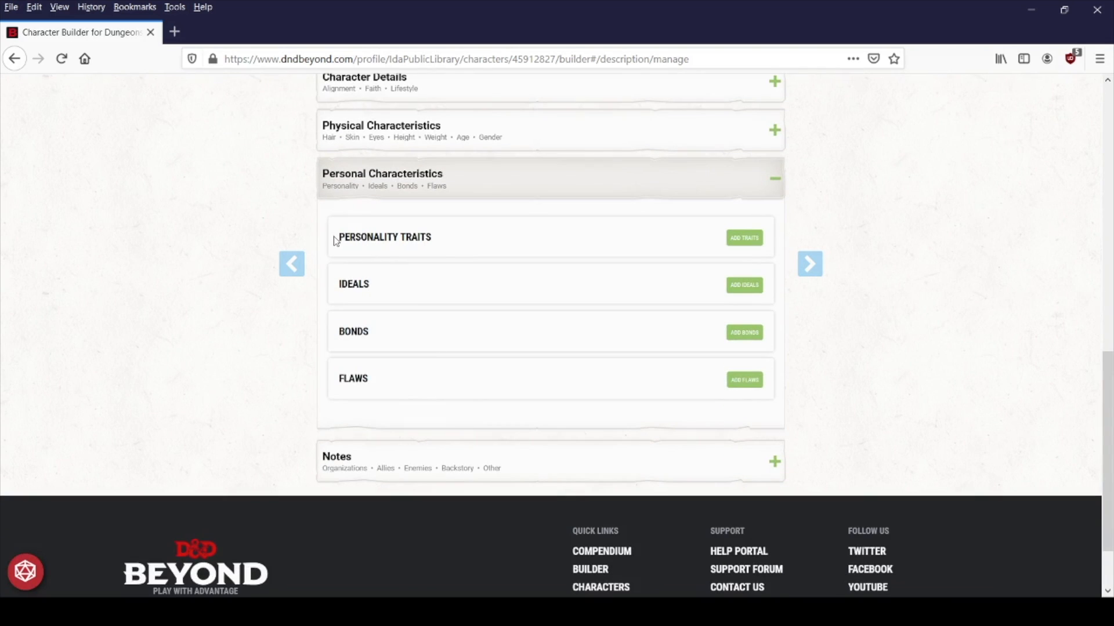
left_click_drag(344, 287, 374, 286)
left_click(276, 222)
left_click(745, 238)
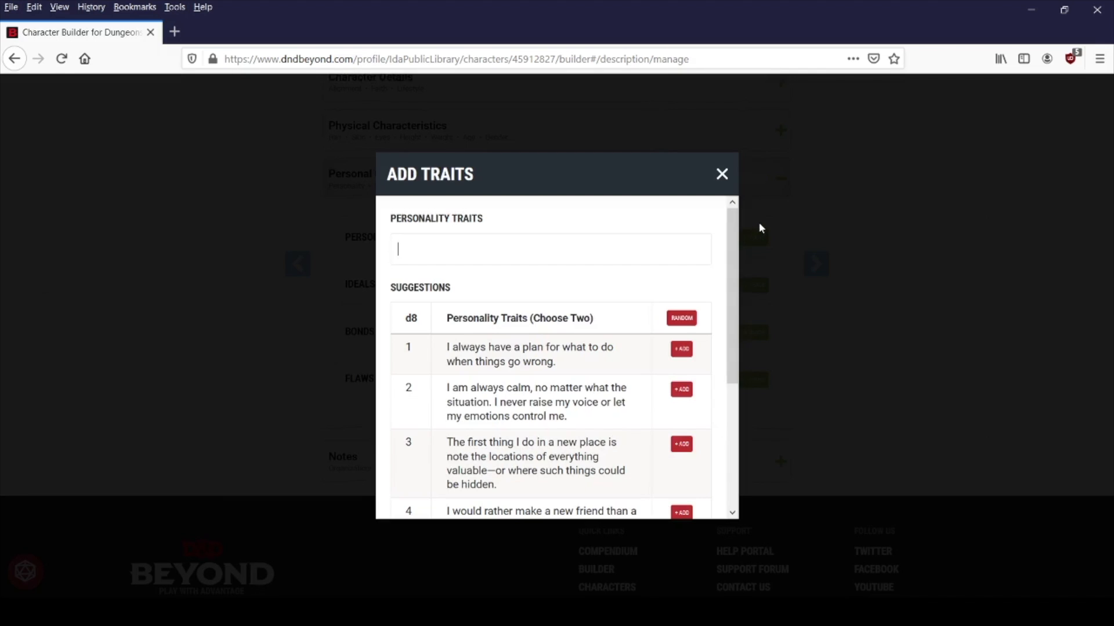
scroll(592, 279, "down", 3)
scroll(548, 348, "up", 3)
left_click(681, 349)
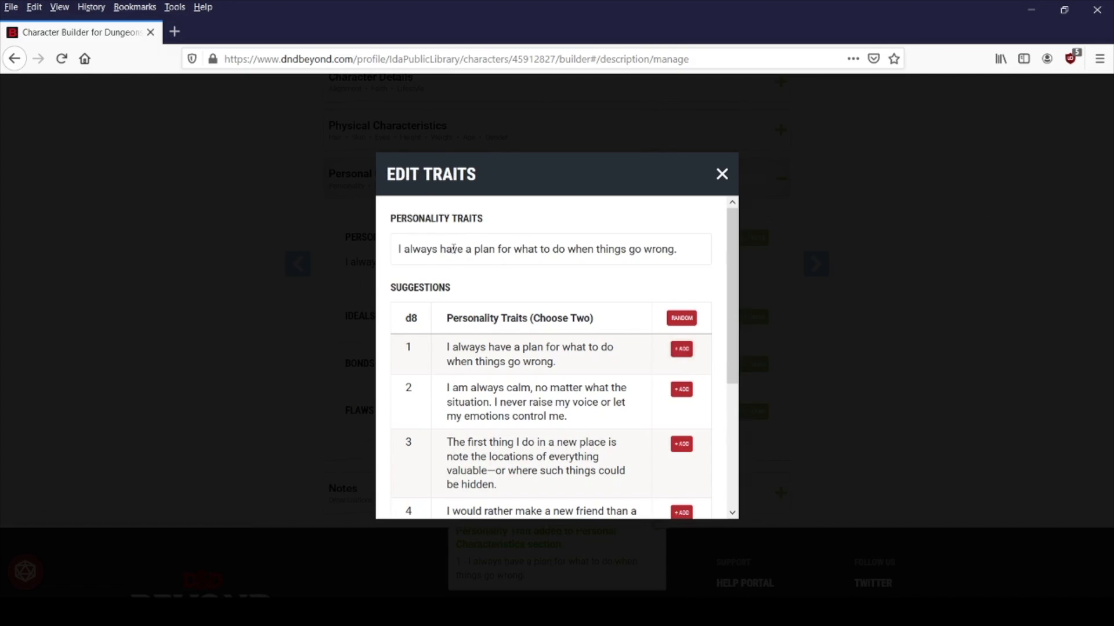
left_click(721, 174)
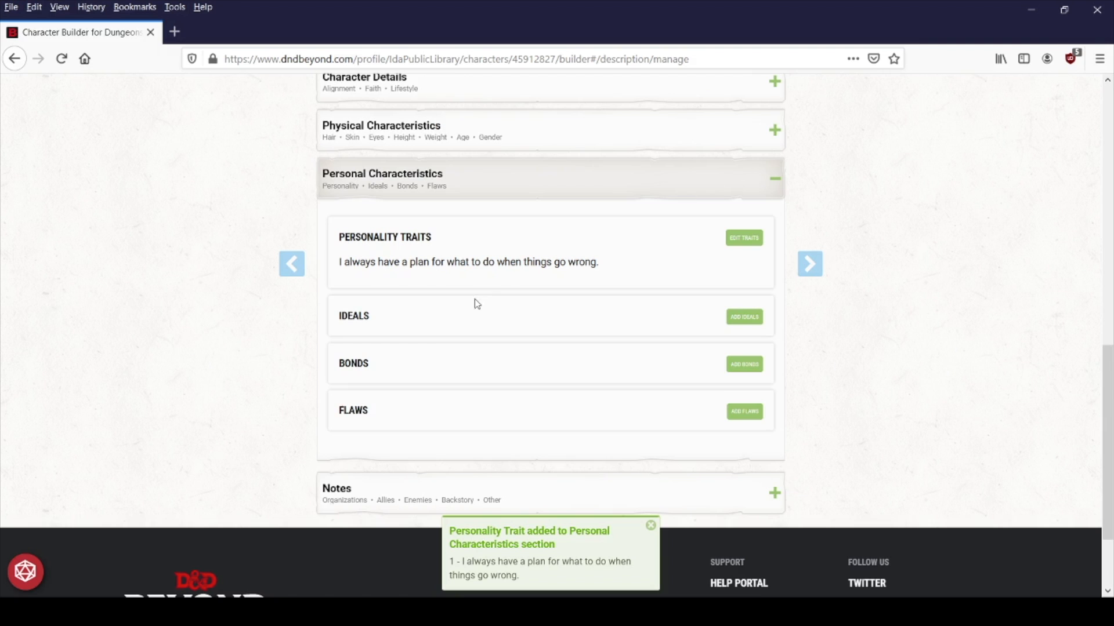
Collapse the Personal Characteristics section and review the Description page from the remaining detail sections back up to the character name
scroll(589, 380, "down", 2)
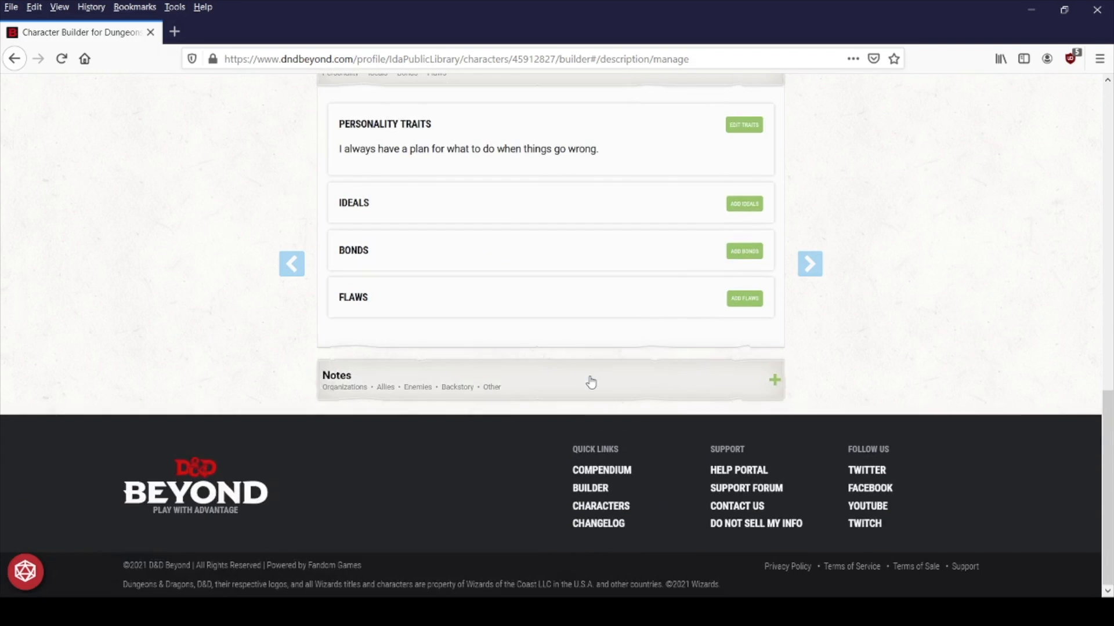
scroll(589, 380, "up", 6)
scroll(539, 370, "down", 2)
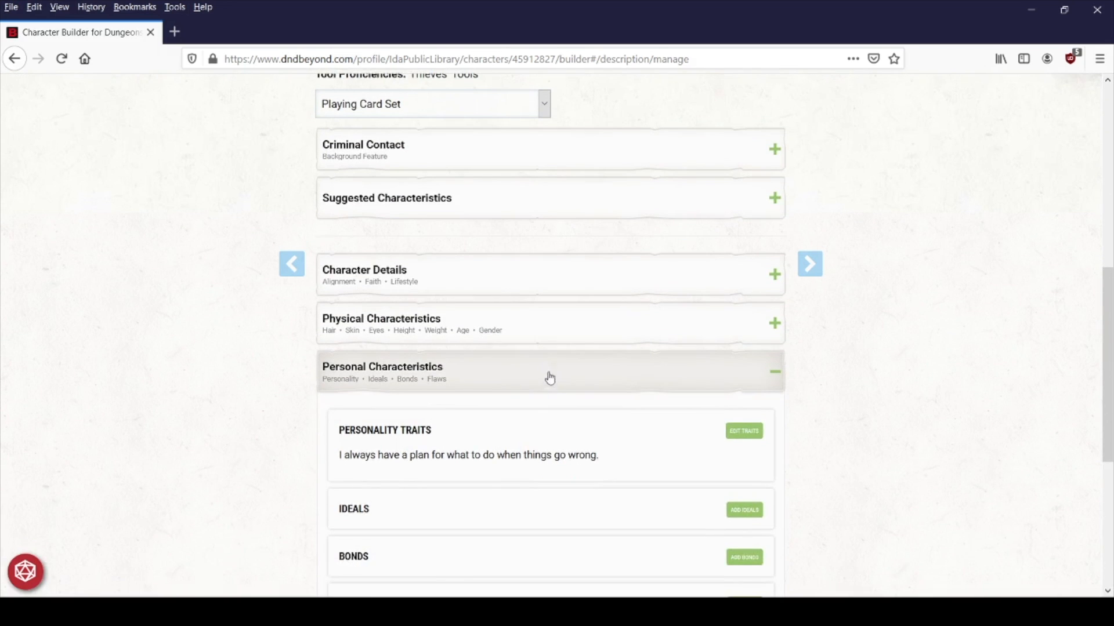
left_click(548, 372)
scroll(520, 426, "down", 2)
scroll(518, 416, "up", 5)
scroll(520, 418, "down", 5)
scroll(516, 348, "up", 6)
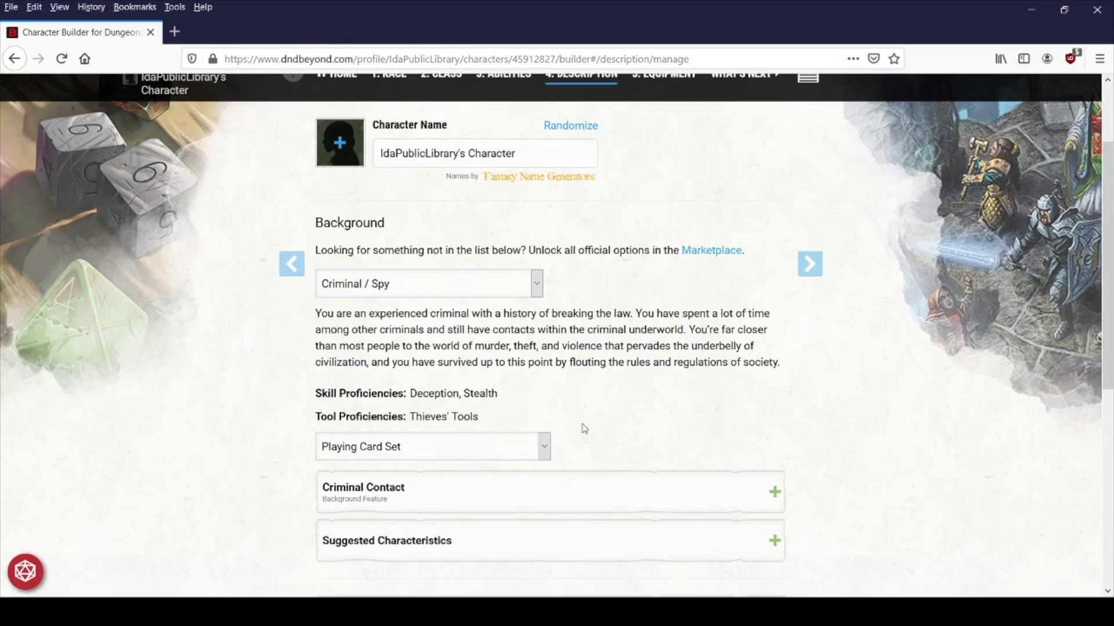
scroll(581, 427, "down", 5)
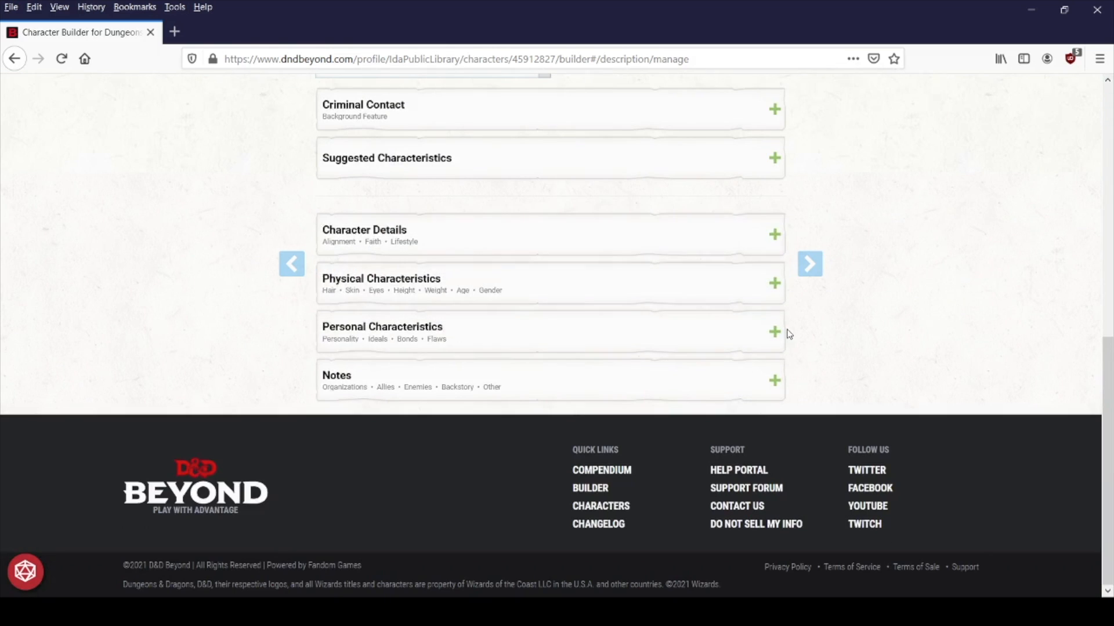
scroll(786, 330, "up", 4)
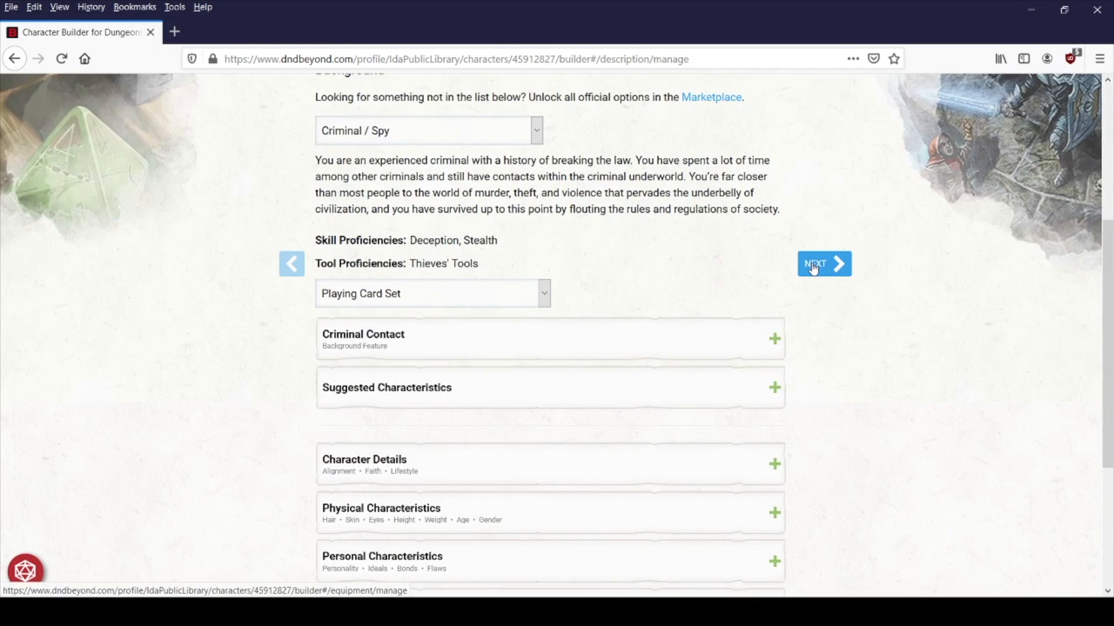
scroll(824, 270, "up", 4)
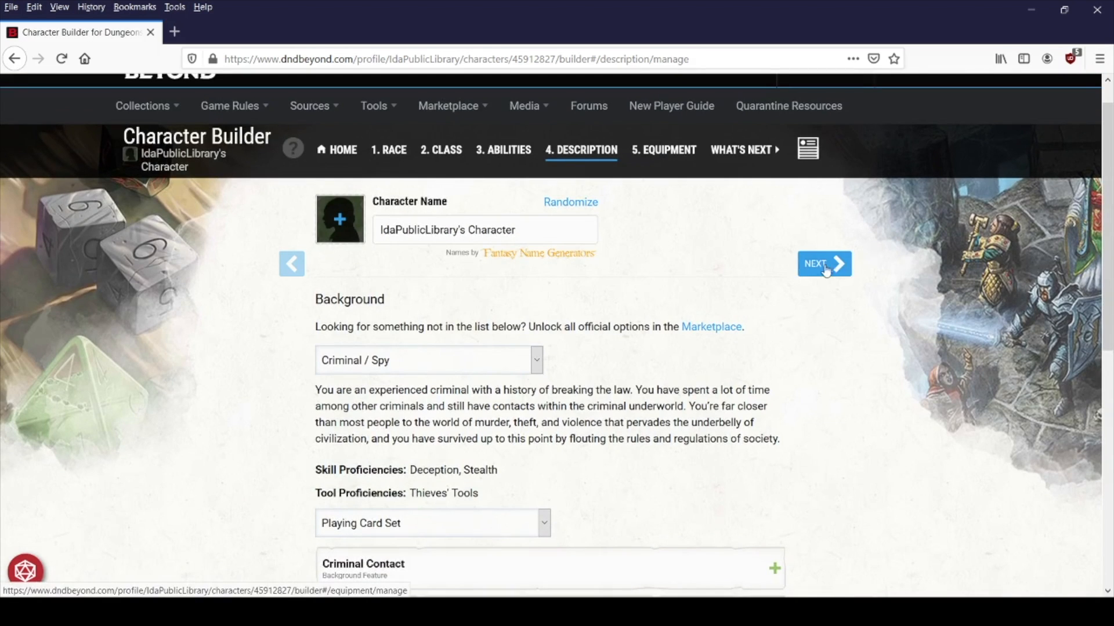
Replace the default character name with a randomized one
left_click_drag(532, 230, 372, 229)
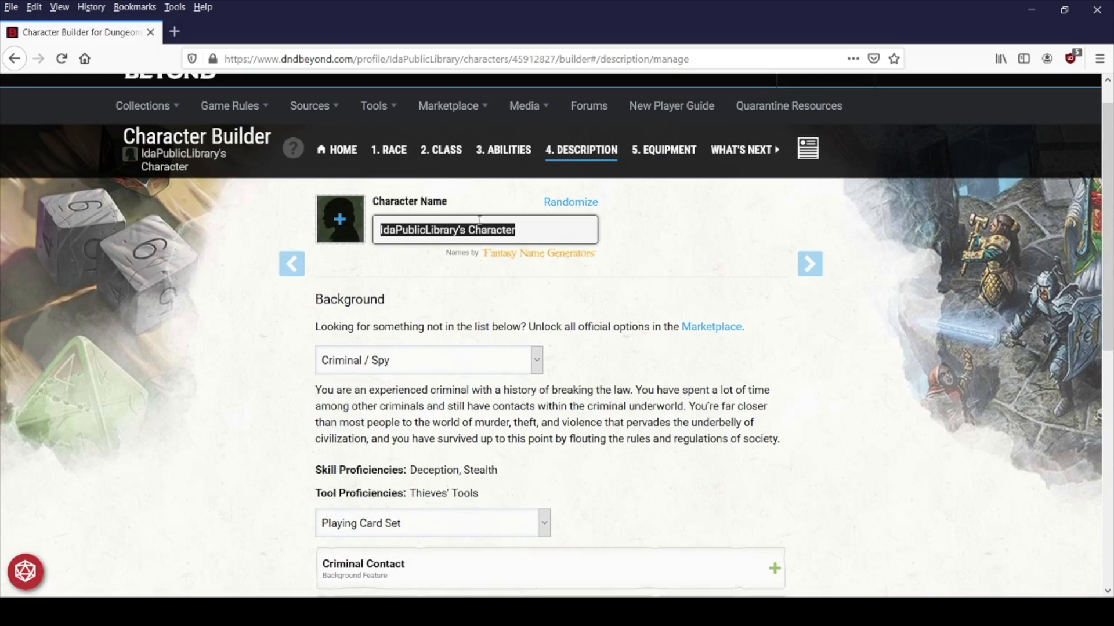
left_click(566, 210)
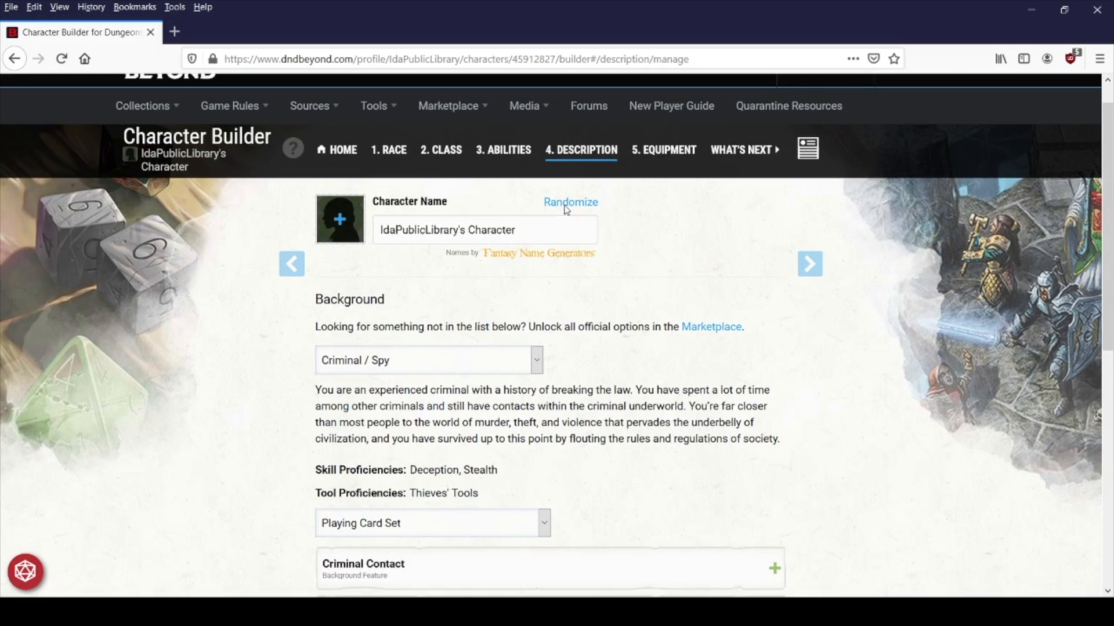
left_click_drag(380, 231, 475, 229)
left_click(477, 230)
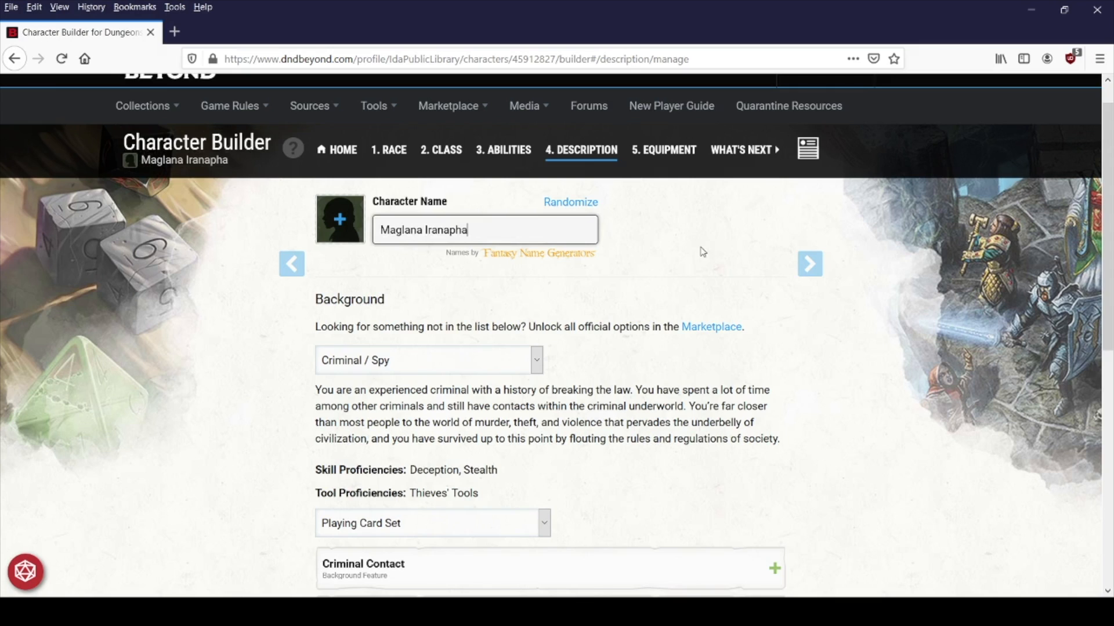
Continue to the Equipment stage and choose equipment rather than gold as the starting option
left_click(832, 265)
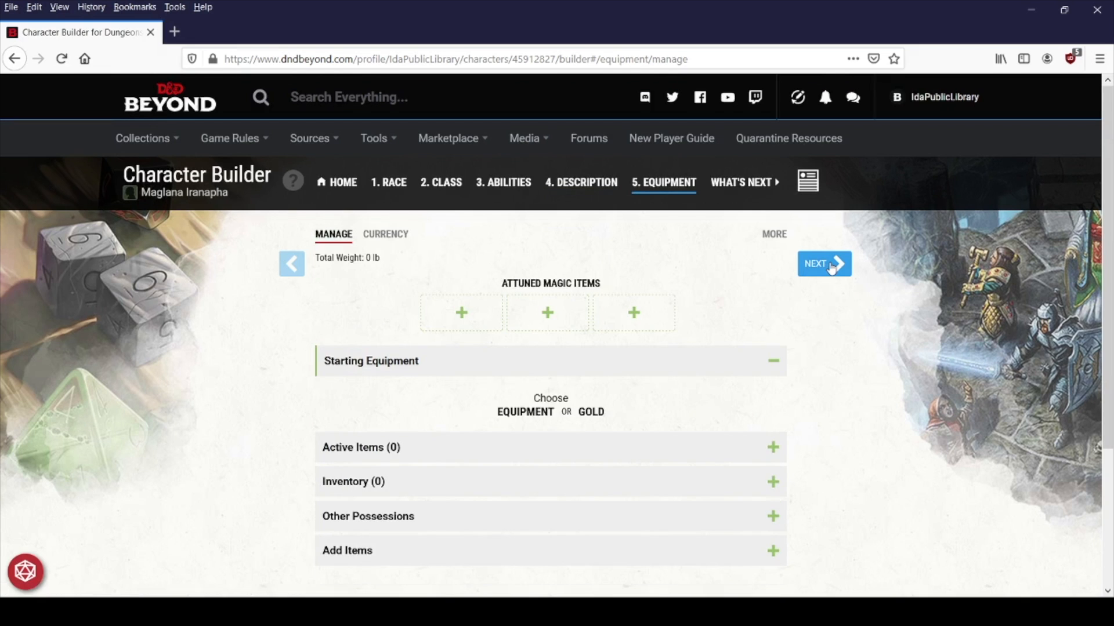
scroll(667, 226, "down", 3)
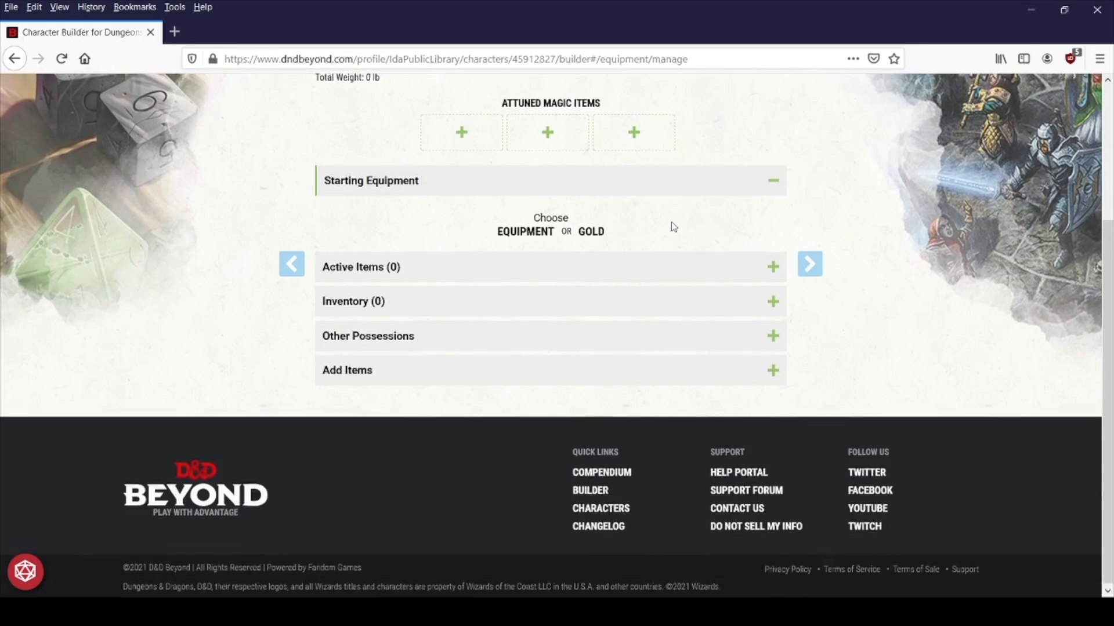
scroll(670, 222, "up", 3)
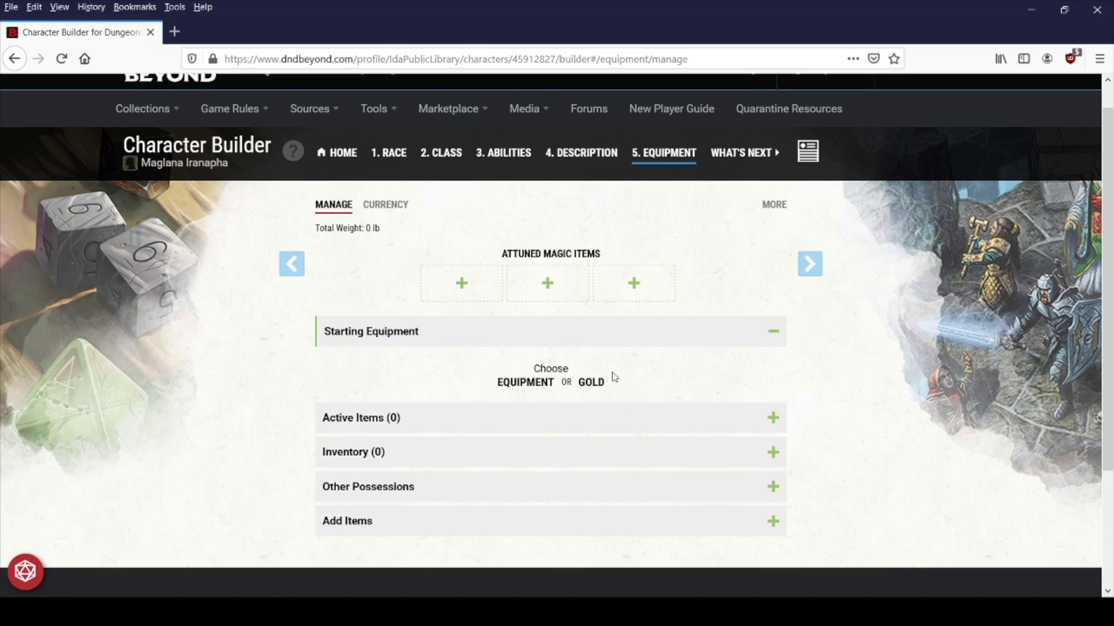
left_click(518, 385)
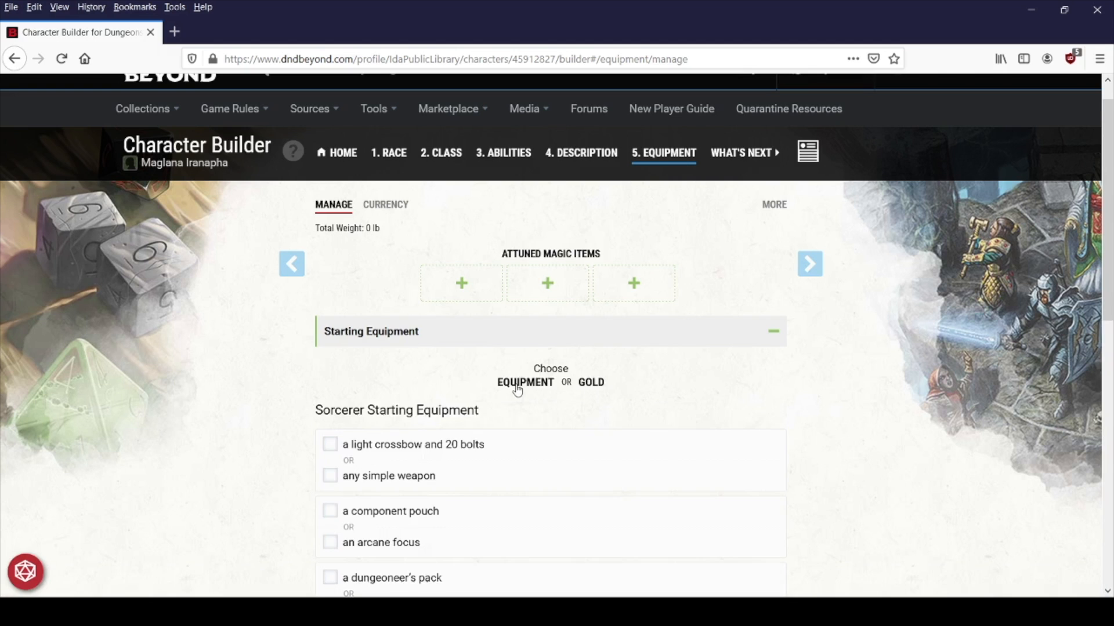
Select a light crossbow and 20 bolts, plus an arcane focus of type Crystal, as Sorcerer starting equipment
scroll(428, 378, "down", 3)
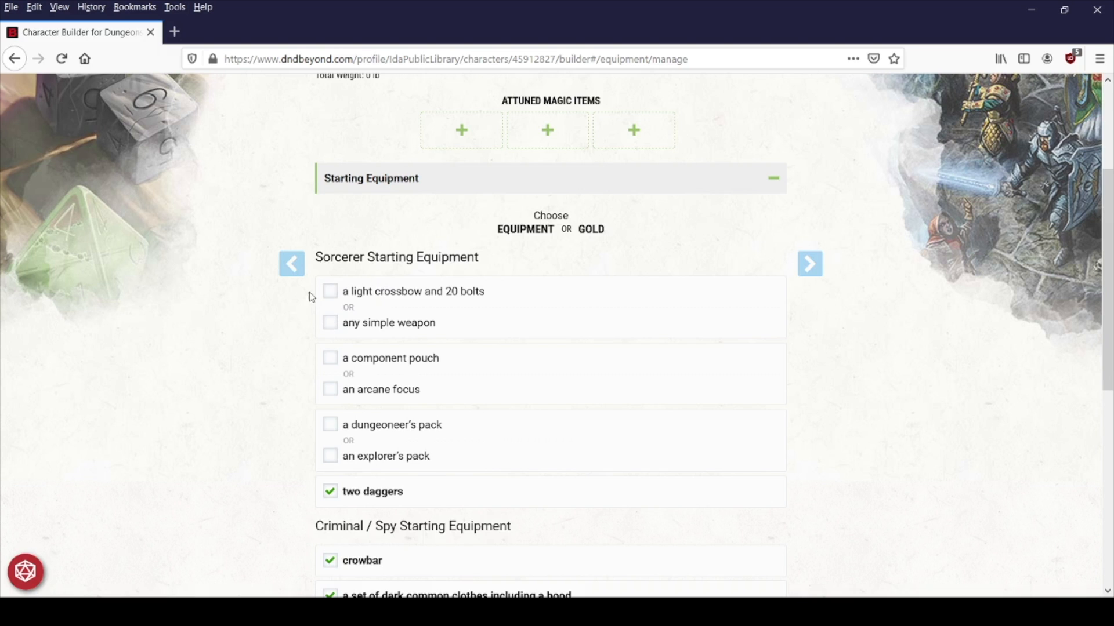
left_click(334, 293)
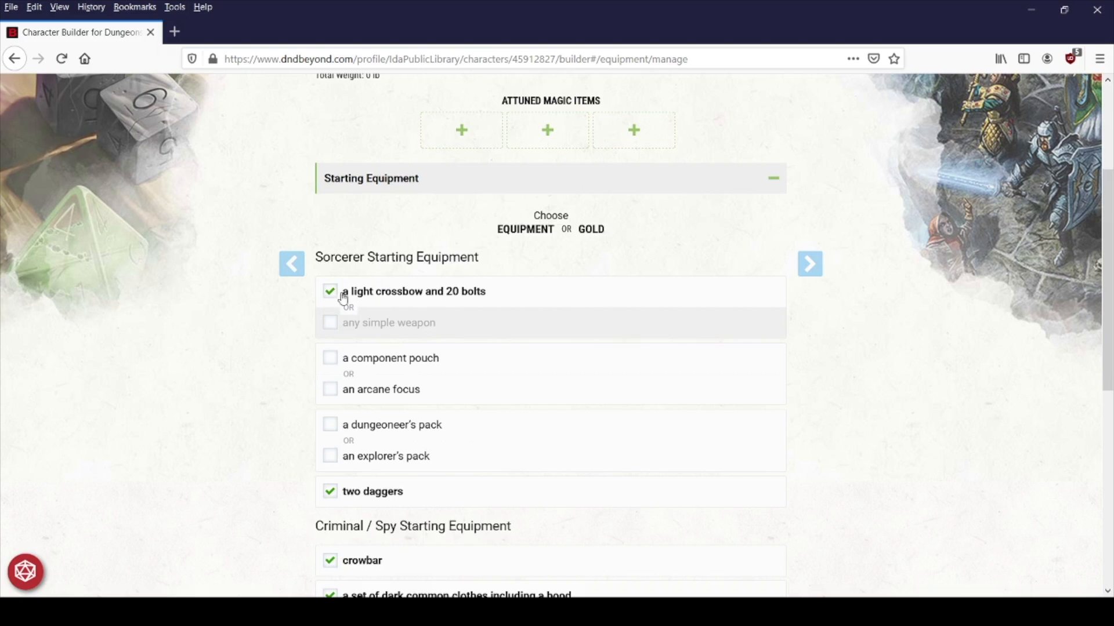
scroll(392, 299, "down", 2)
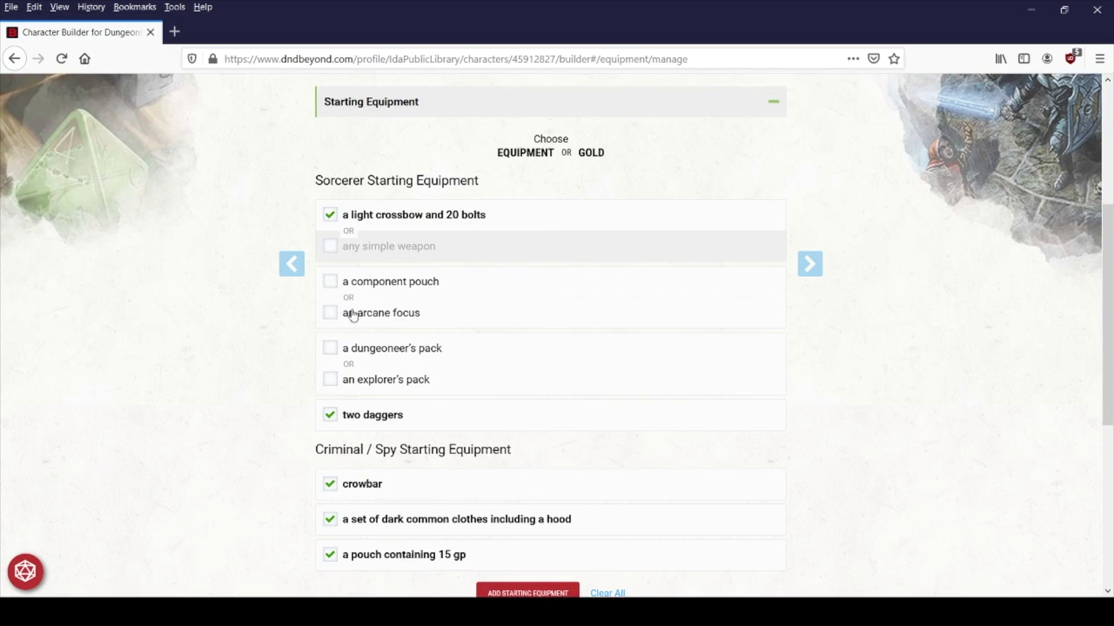
left_click(330, 313)
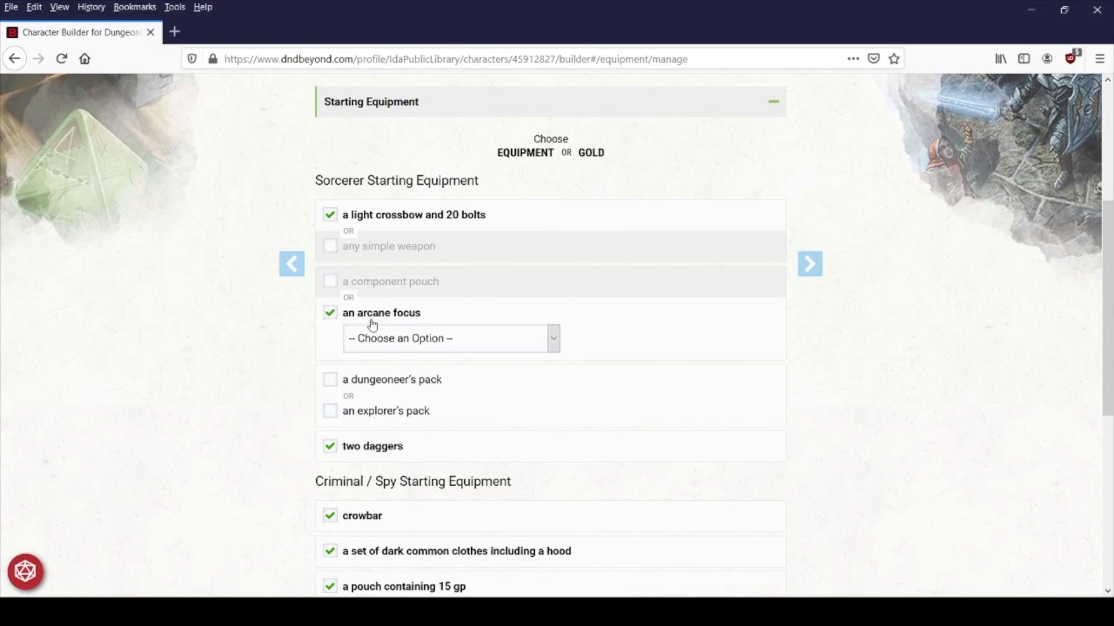
left_click(385, 393)
Select a dungeoneer's pack instead of an explorer's pack and read through its contents
scroll(301, 351, "down", 2)
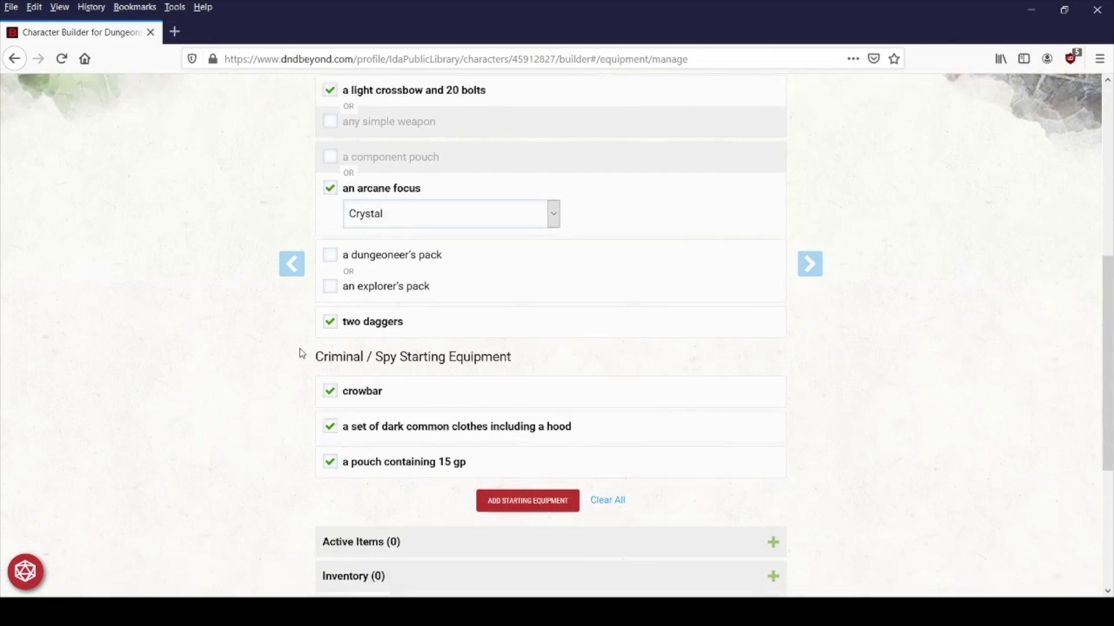
scroll(297, 346, "up", 1)
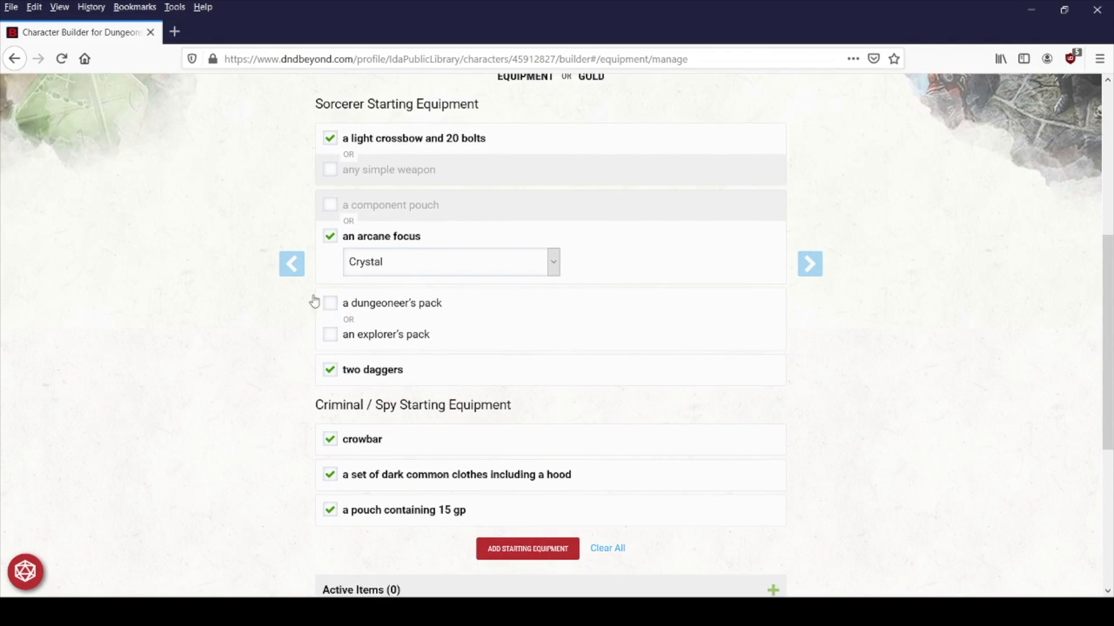
left_click(337, 312)
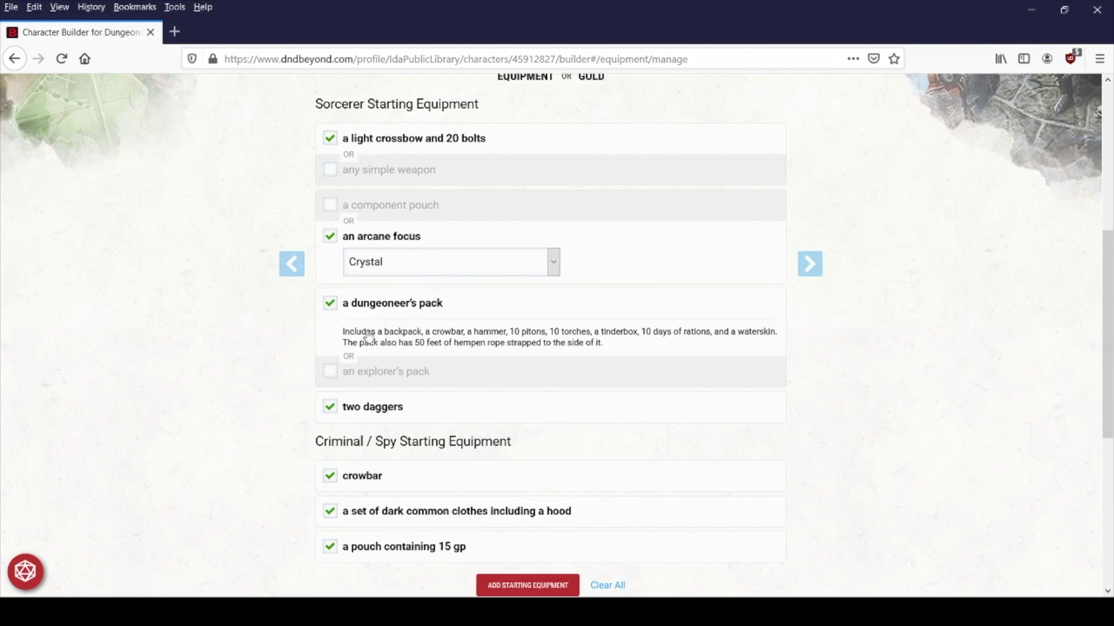
left_click_drag(415, 344, 506, 348)
left_click(506, 348)
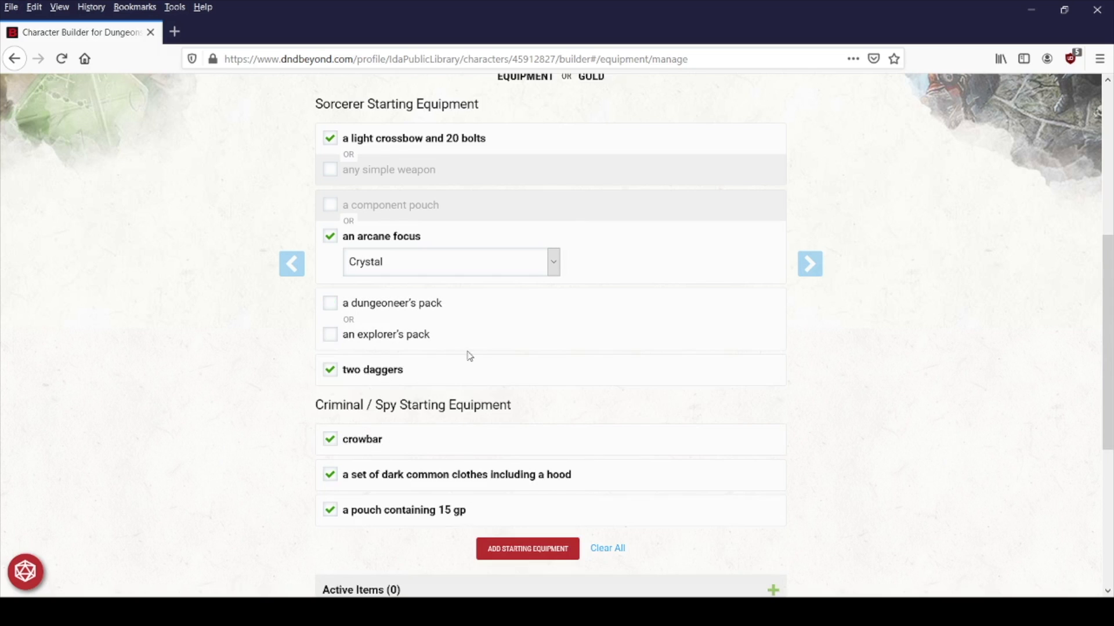
left_click(333, 308)
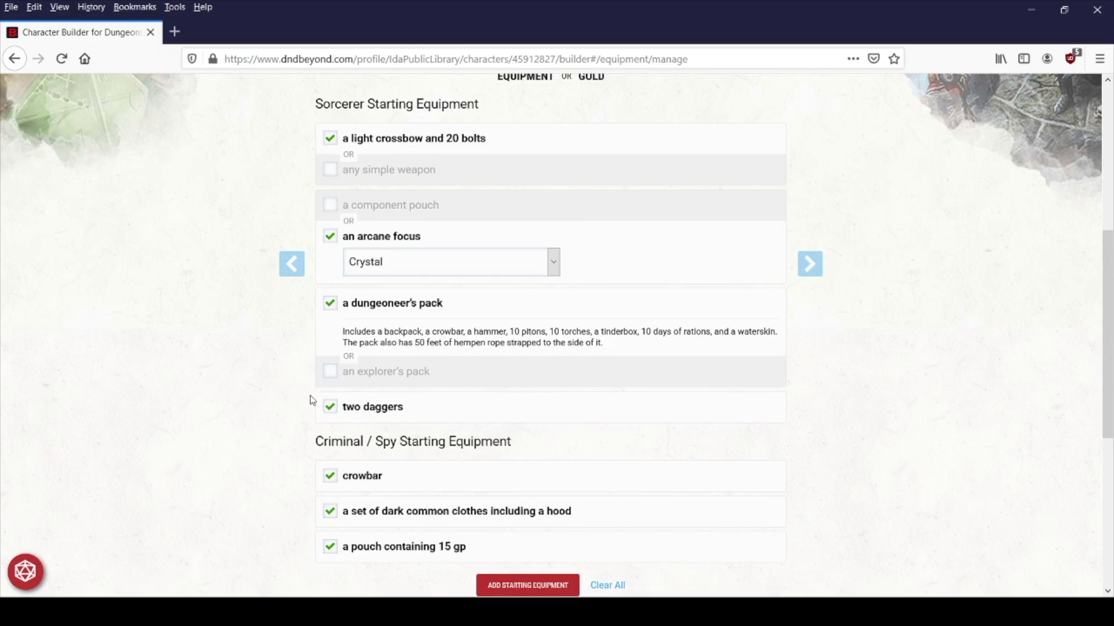
Add the chosen starting equipment to the character and expand the inventory to look over its items
scroll(315, 398, "down", 2)
scroll(298, 390, "down", 3)
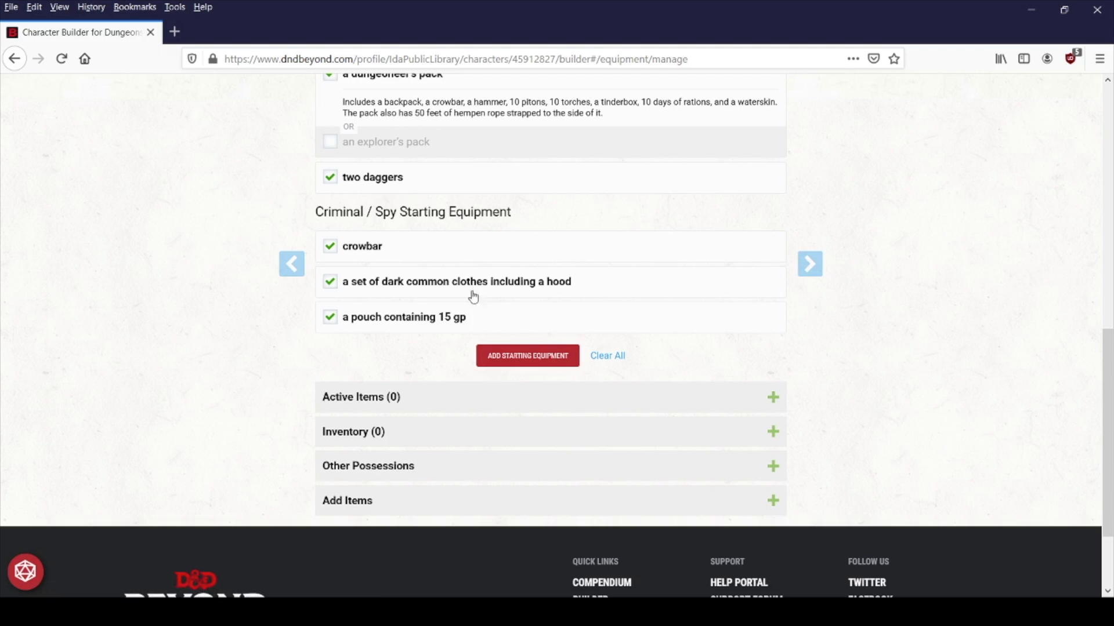
left_click(525, 361)
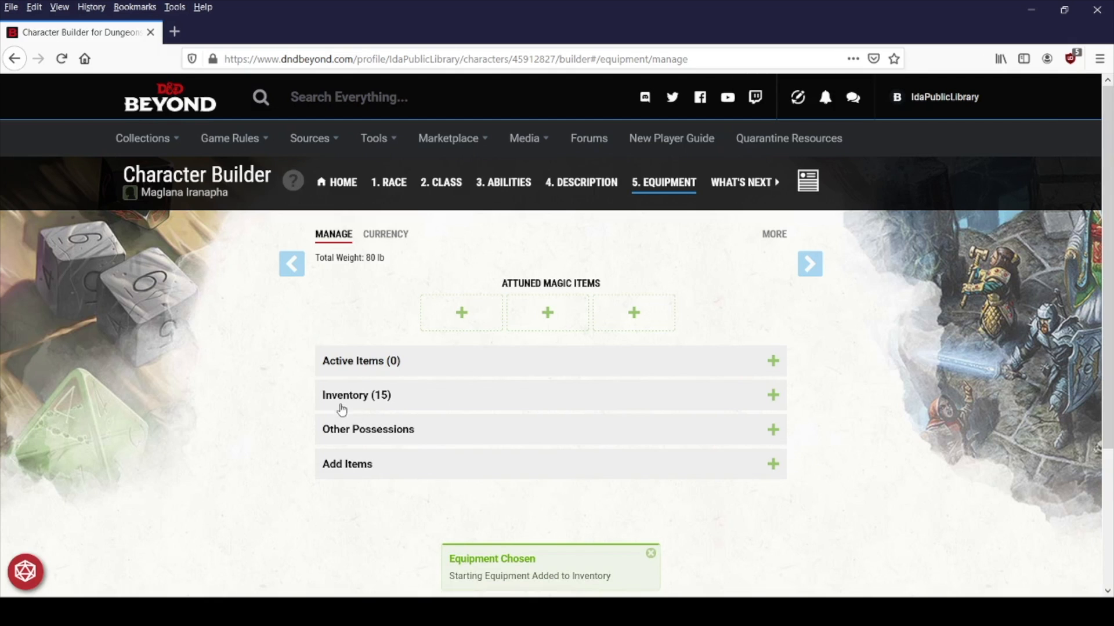
left_click_drag(321, 395, 408, 400)
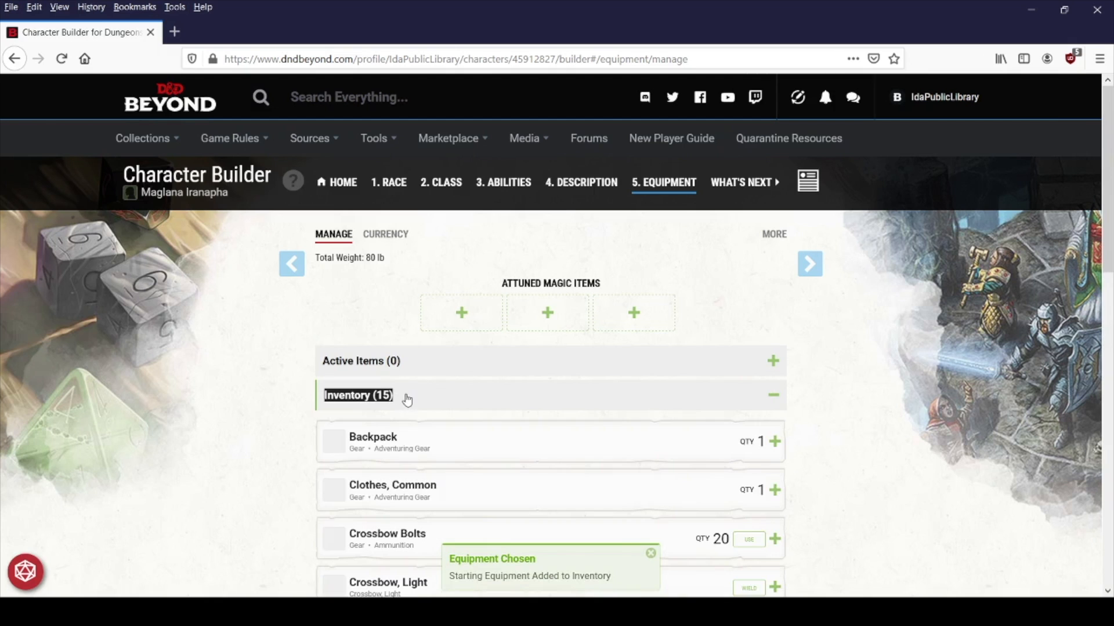
scroll(536, 398, "down", 5)
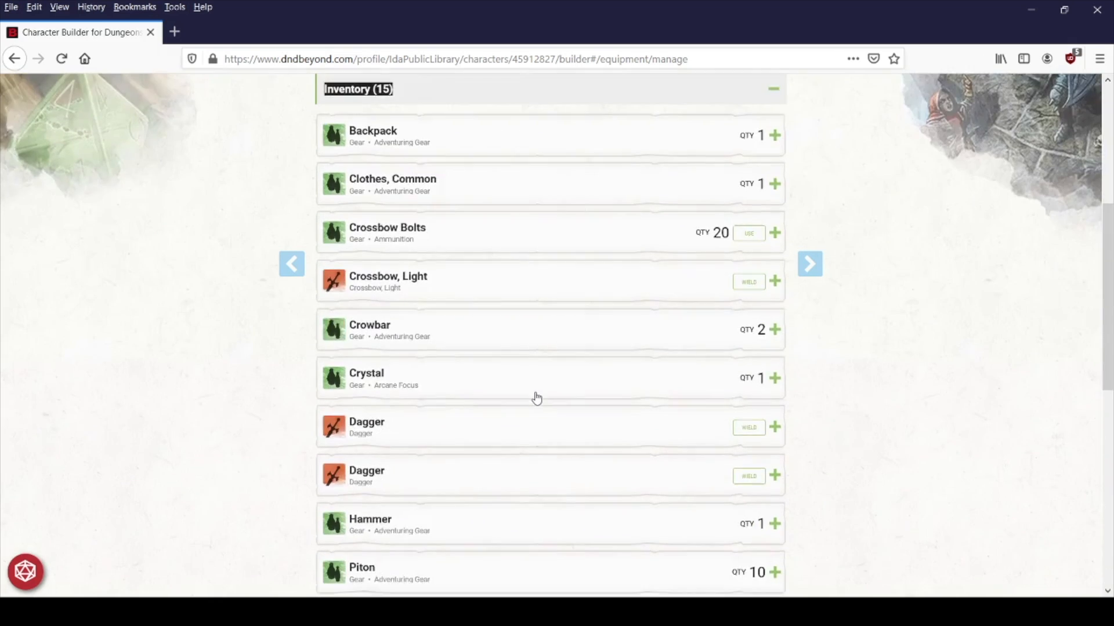
Check through the inventory items, collapse the inventory list and continue to the What's Next stage
scroll(536, 397, "down", 8)
scroll(535, 395, "up", 10)
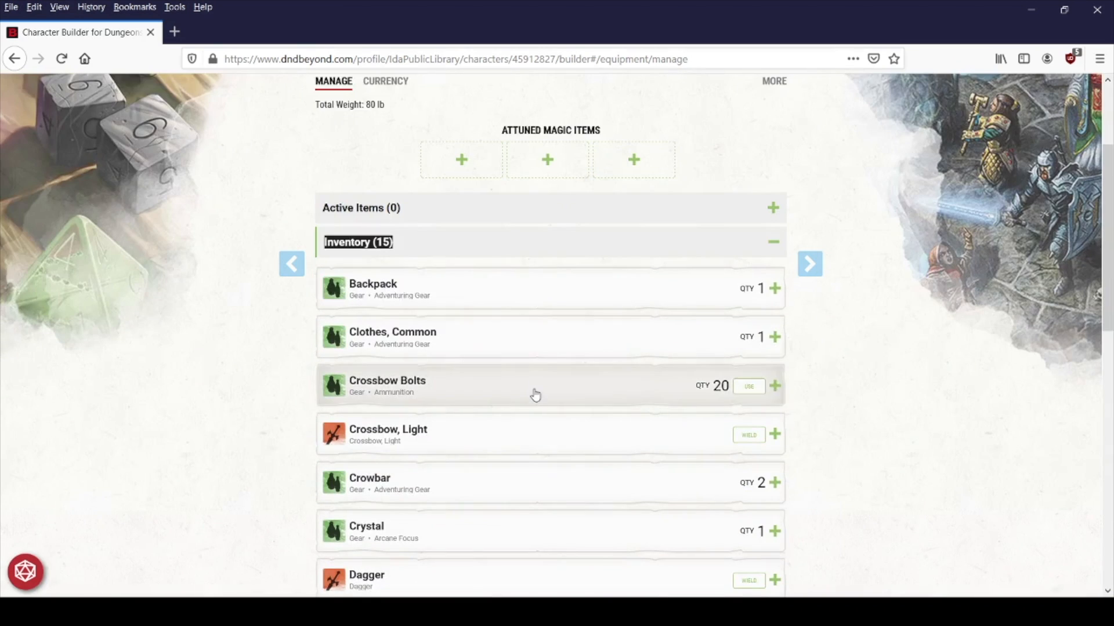
left_click(540, 249)
scroll(791, 257, "up", 2)
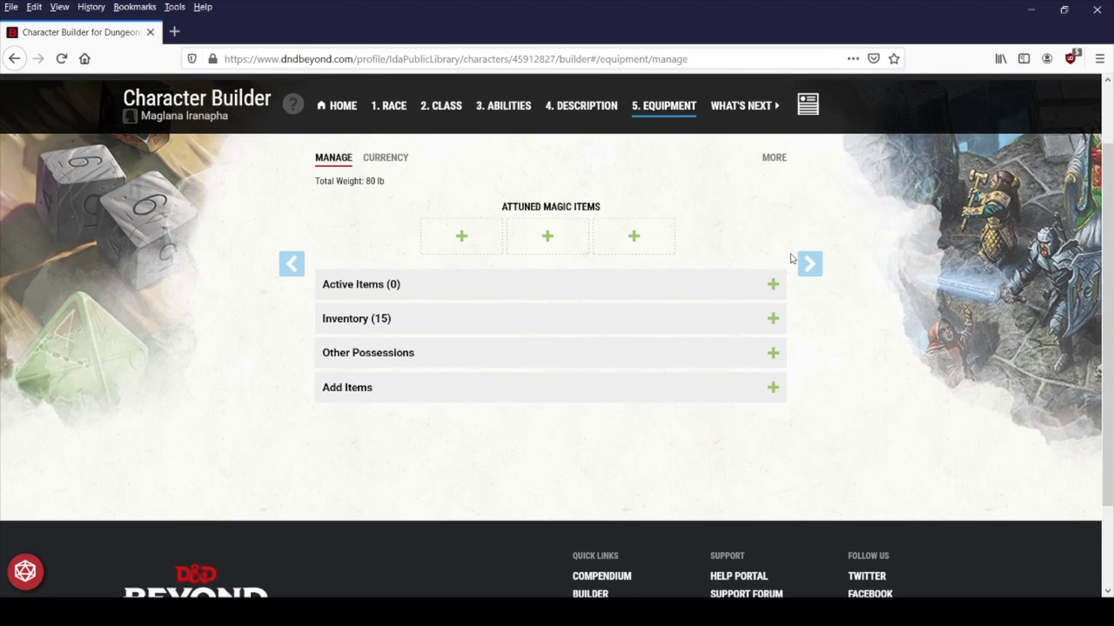
left_click(813, 262)
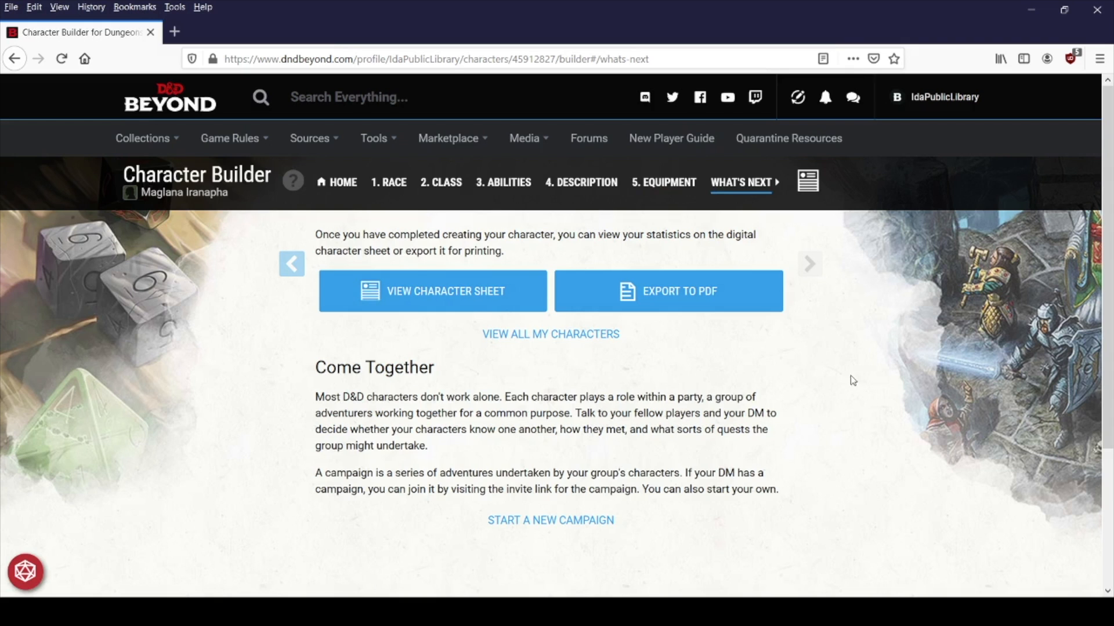
Read through the What's Next options and open the finished character's digital character sheet
scroll(702, 393, "down", 3)
scroll(702, 393, "up", 2)
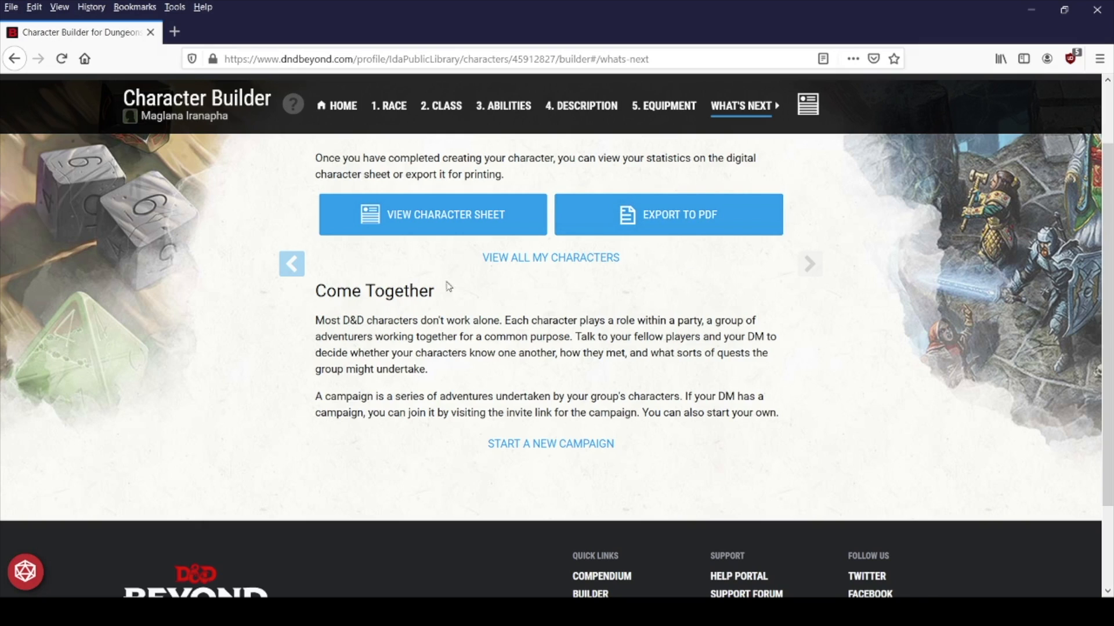
left_click(422, 211)
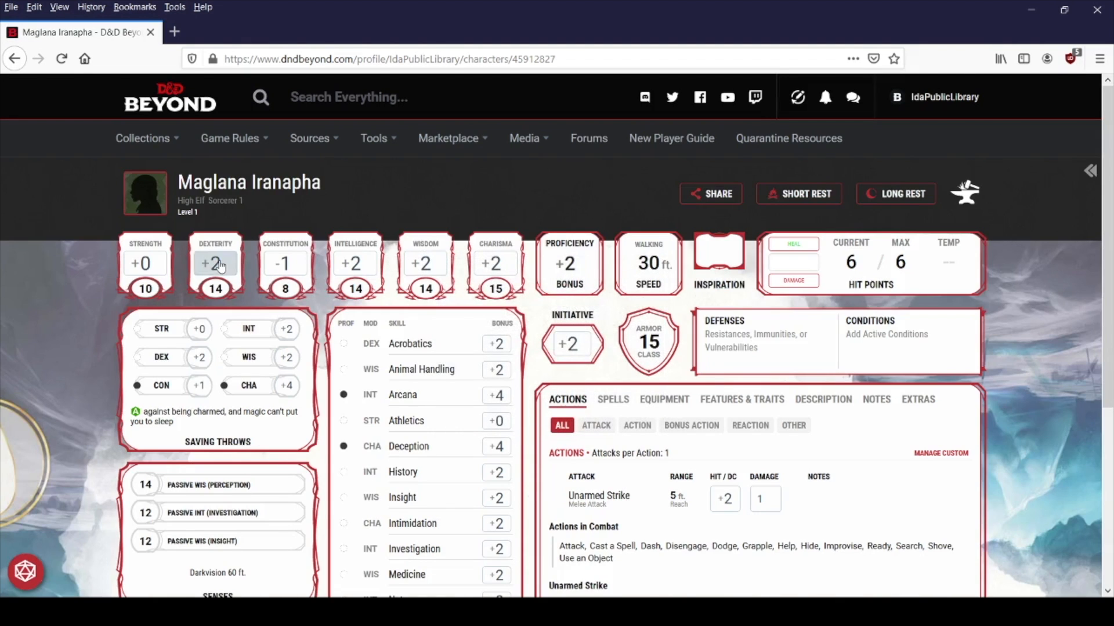
Look over the ability scores, saving throws, skills and proficiencies on the sheet, and clear the Charisma save dice roll
scroll(102, 247, "down", 1)
scroll(103, 247, "down", 3)
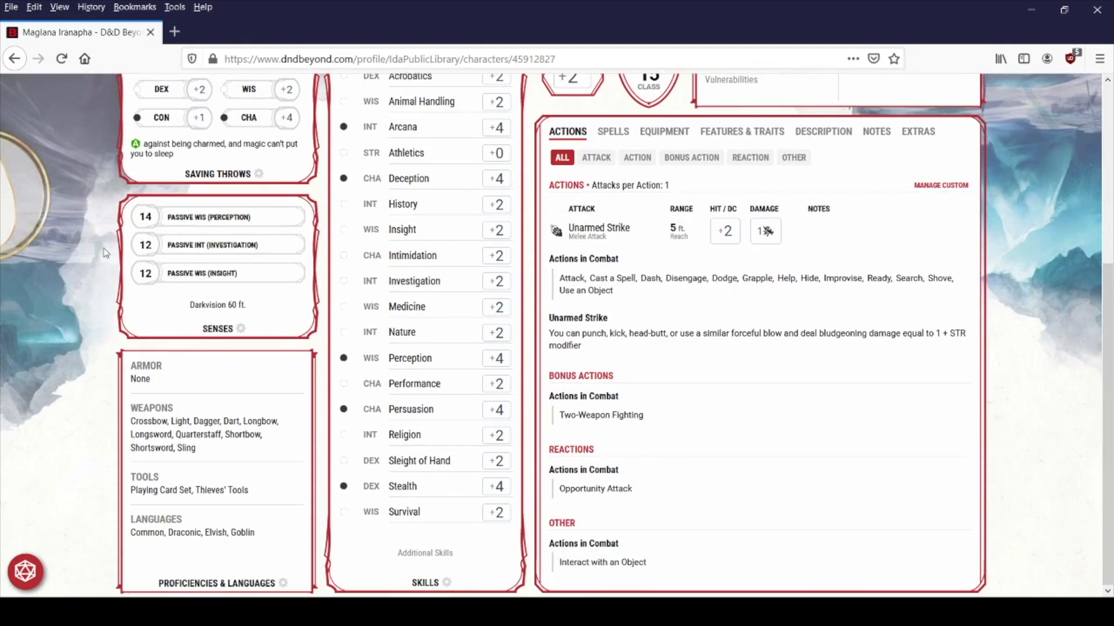
scroll(120, 319, "up", 4)
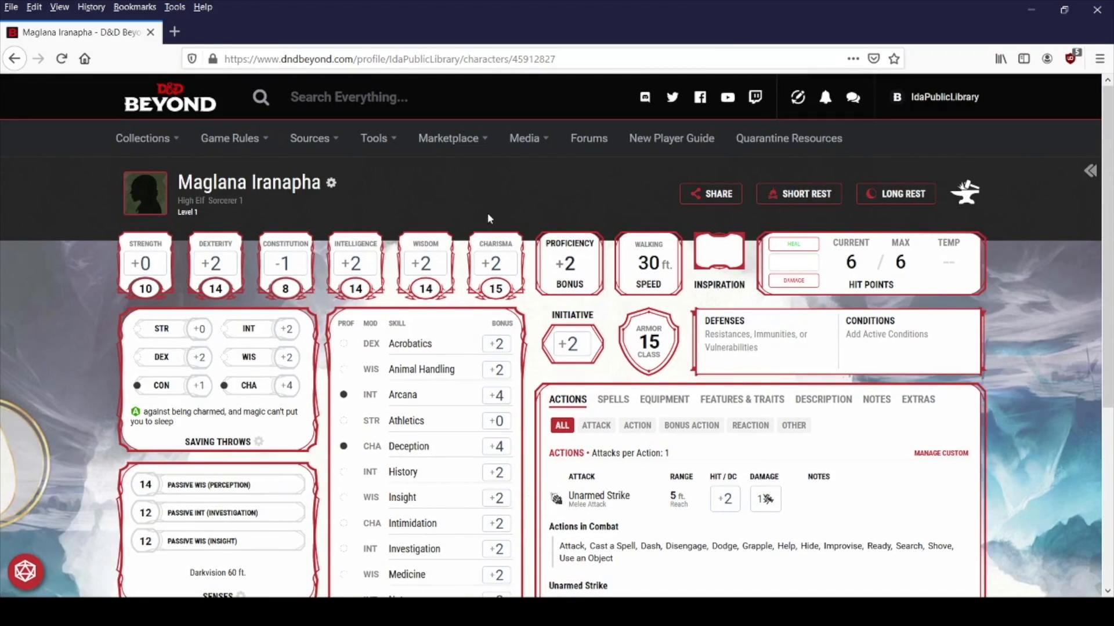
scroll(489, 212, "down", 1)
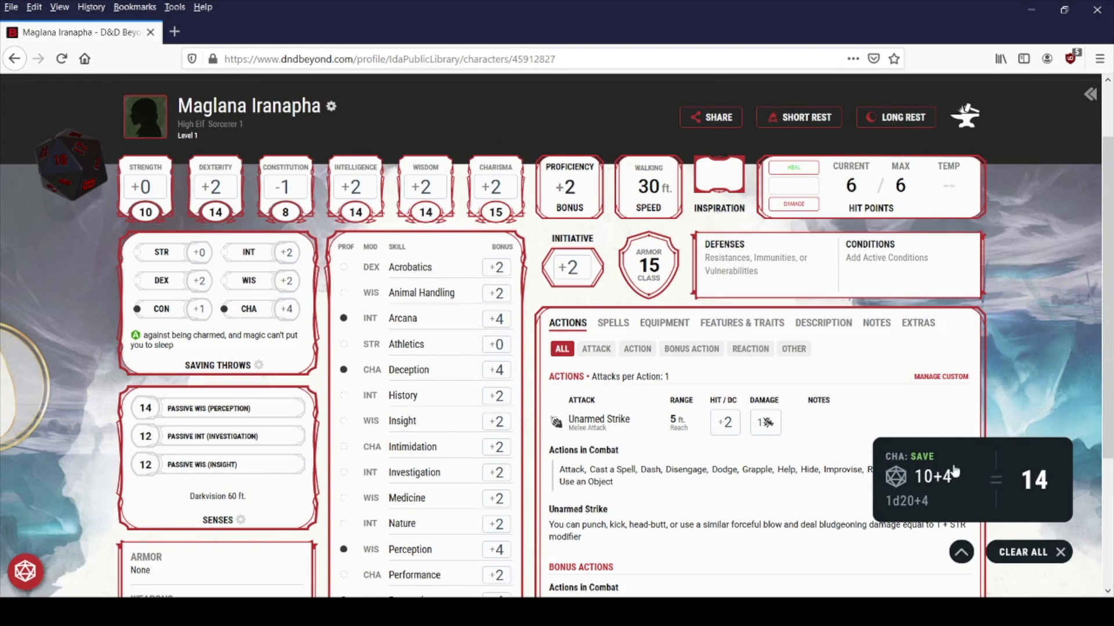
left_click(1022, 554)
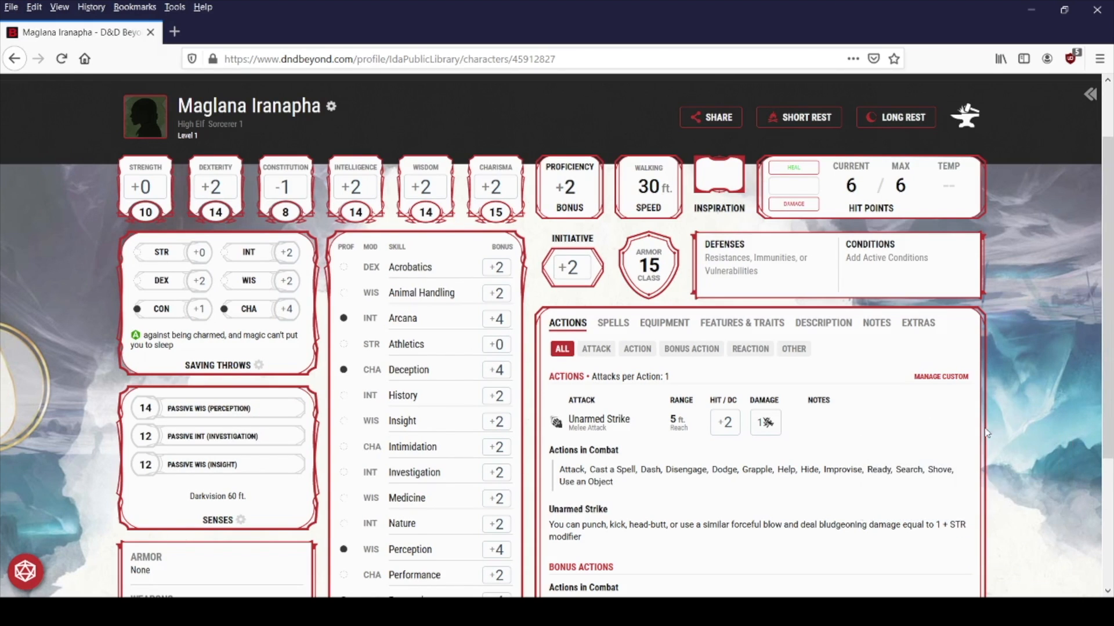
Show the character's spells, read the Mage Hand cantrip's details and close them again
scroll(908, 424, "down", 3)
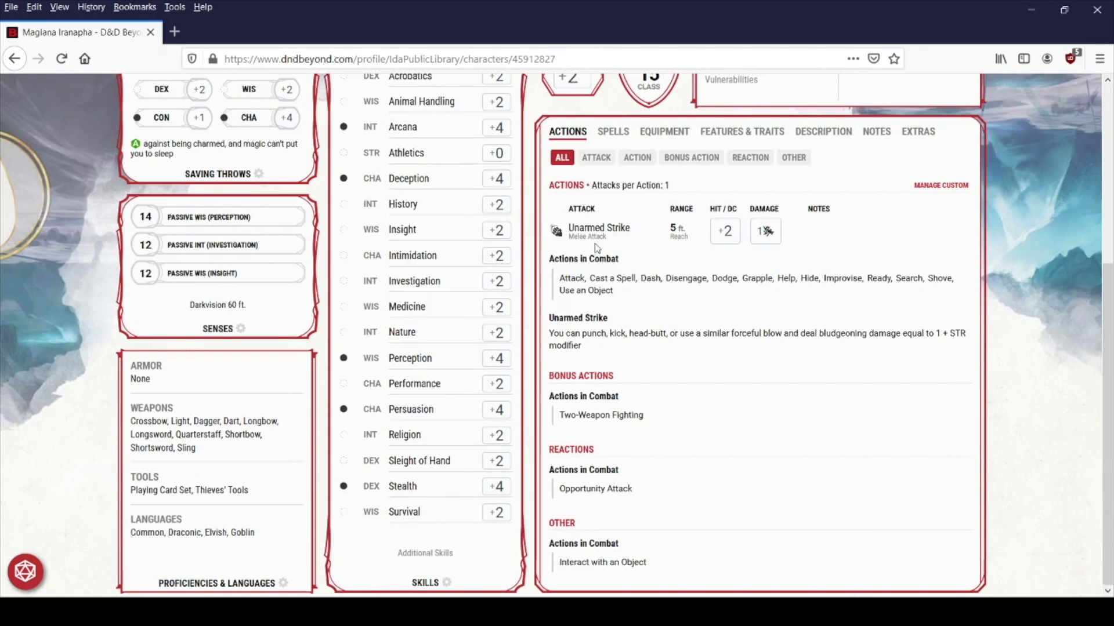
left_click(613, 131)
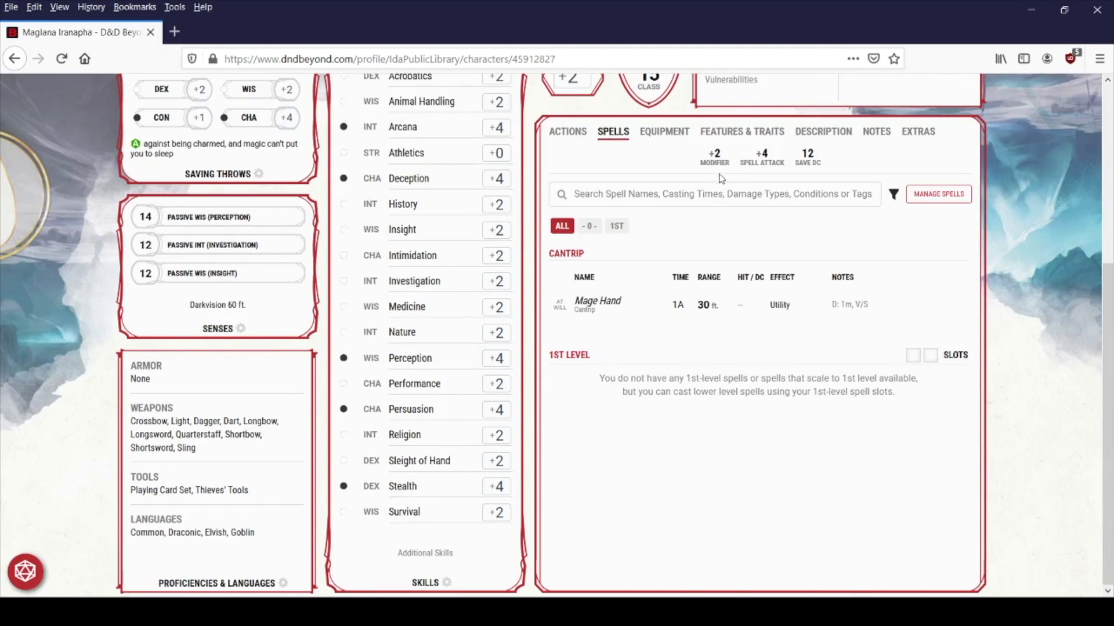
left_click(602, 304)
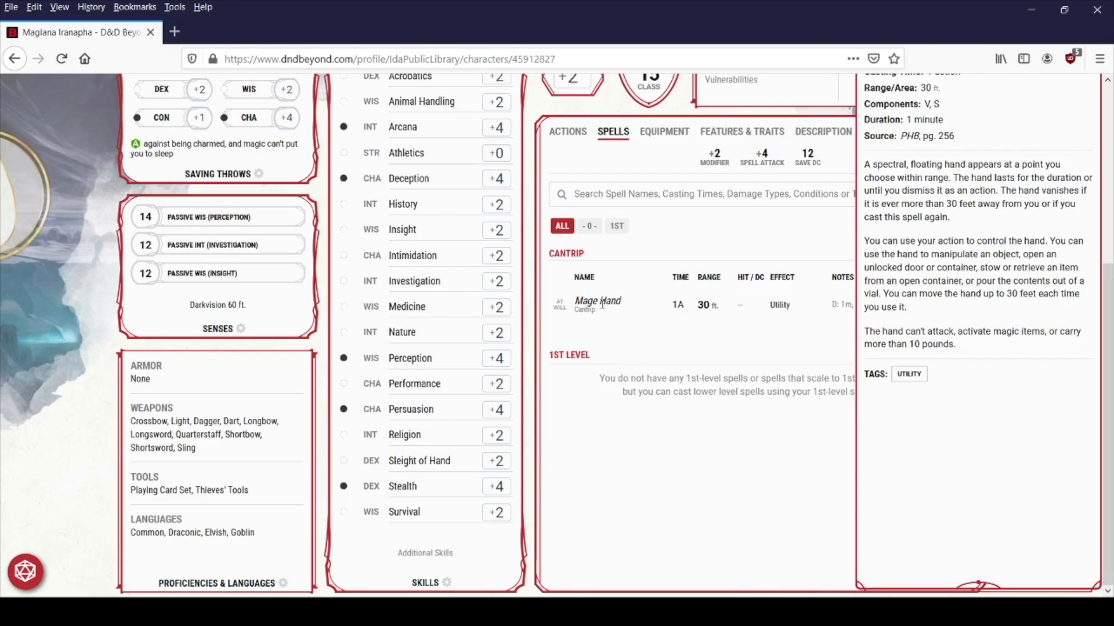
scroll(624, 322, "up", 2)
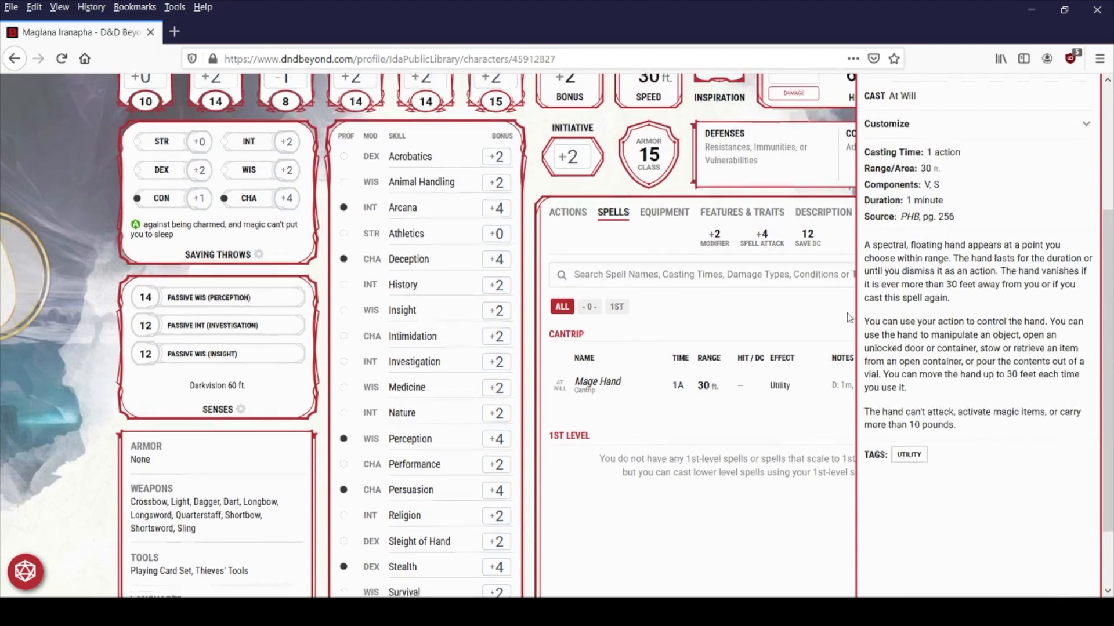
scroll(951, 123, "up", 3)
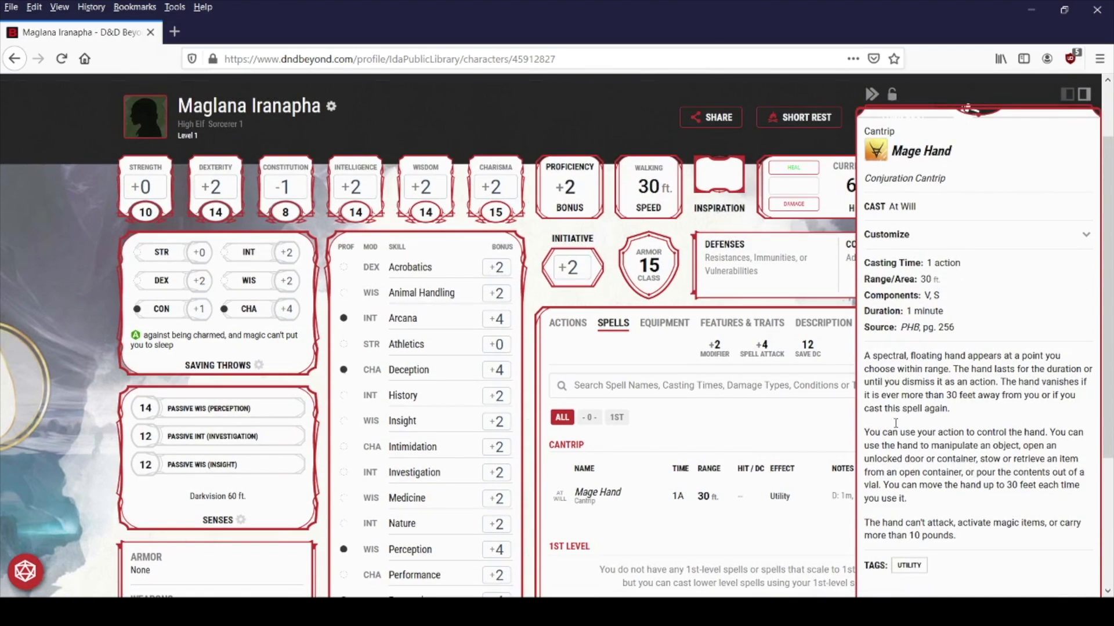
scroll(629, 355, "down", 4)
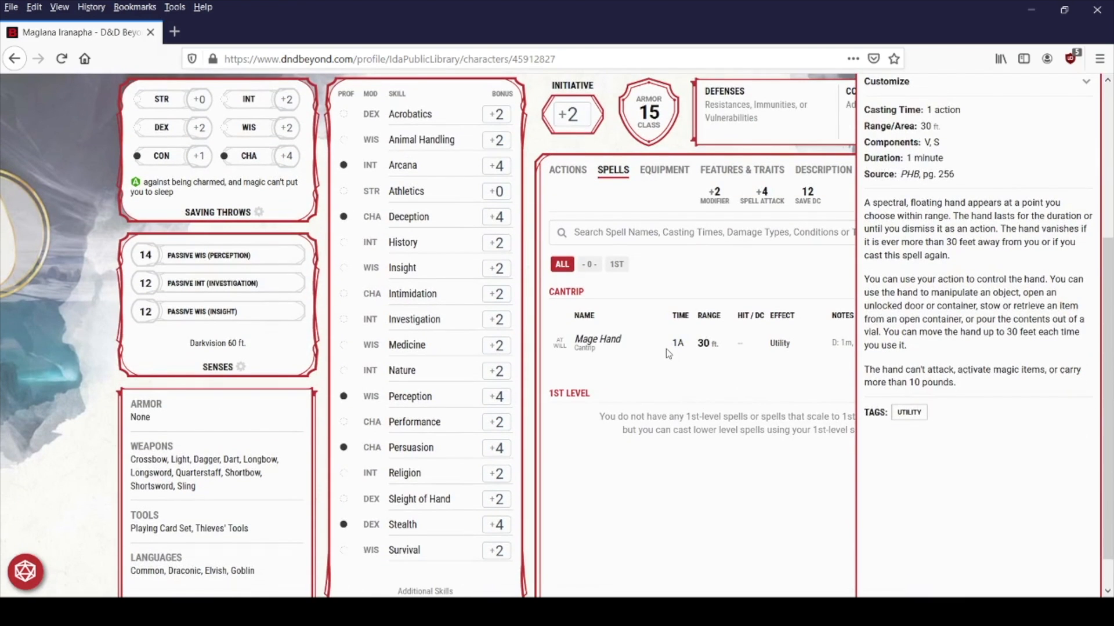
left_click(664, 372)
scroll(693, 355, "down", 1)
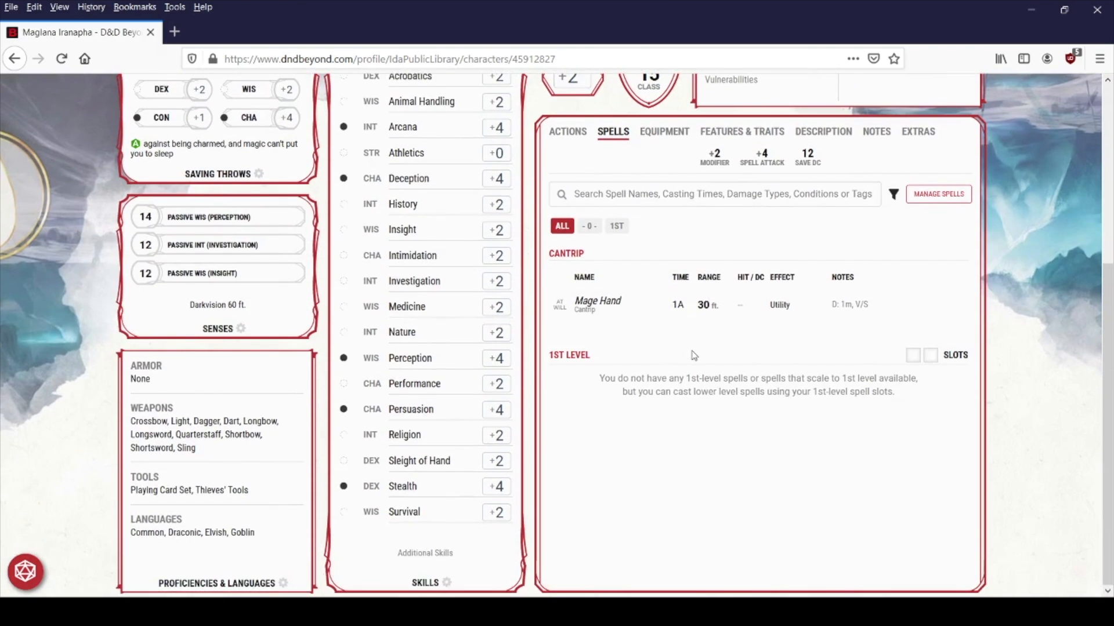
scroll(693, 355, "up", 7)
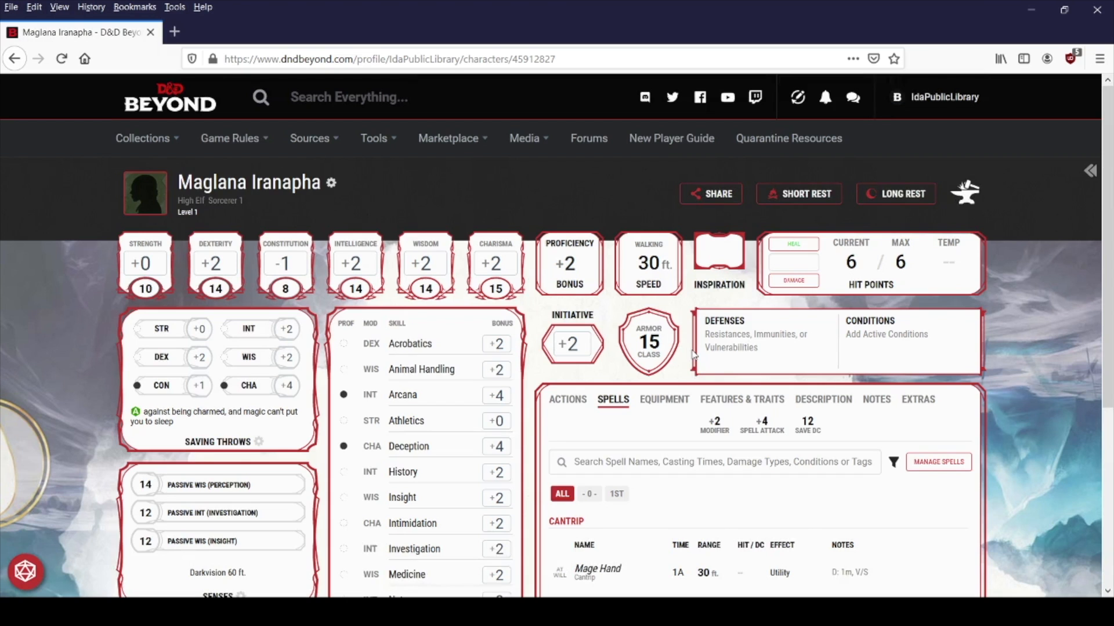
scroll(686, 328, "down", 7)
scroll(686, 325, "up", 7)
scroll(72, 340, "down", 7)
scroll(72, 340, "up", 7)
scroll(73, 335, "down", 2)
scroll(58, 348, "up", 2)
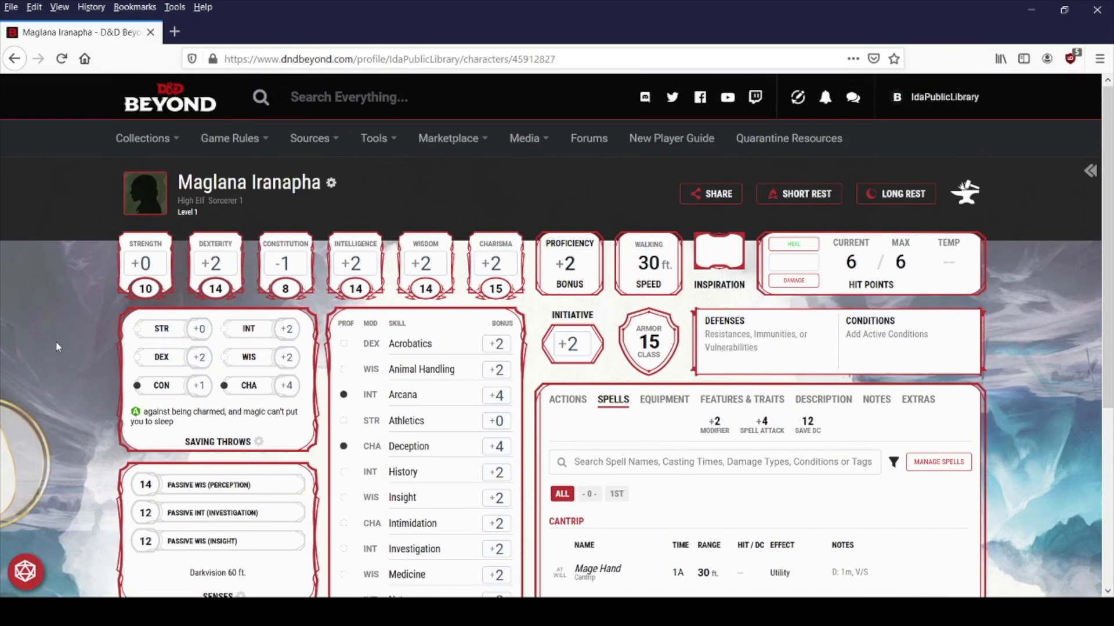